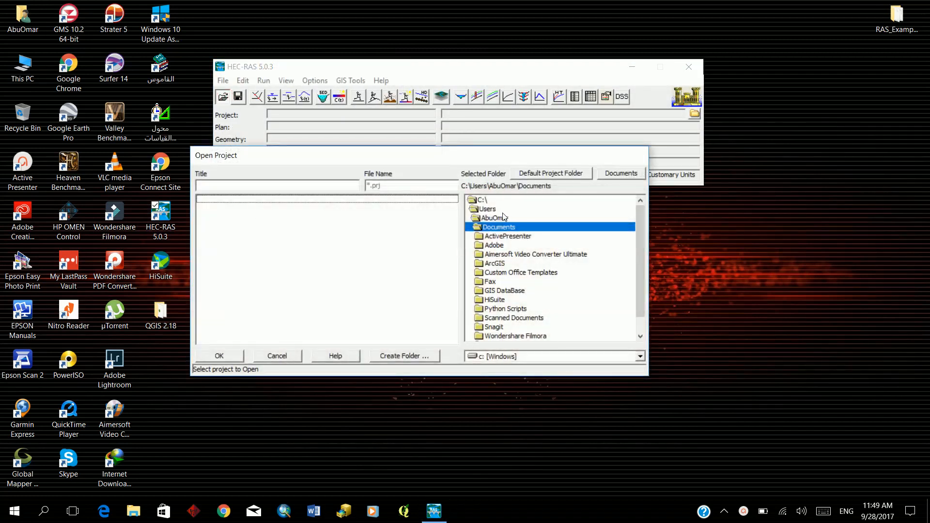
Open the Muncie_1D2D project from the RAS_Examples folder on the Desktop.
double_click(497, 218)
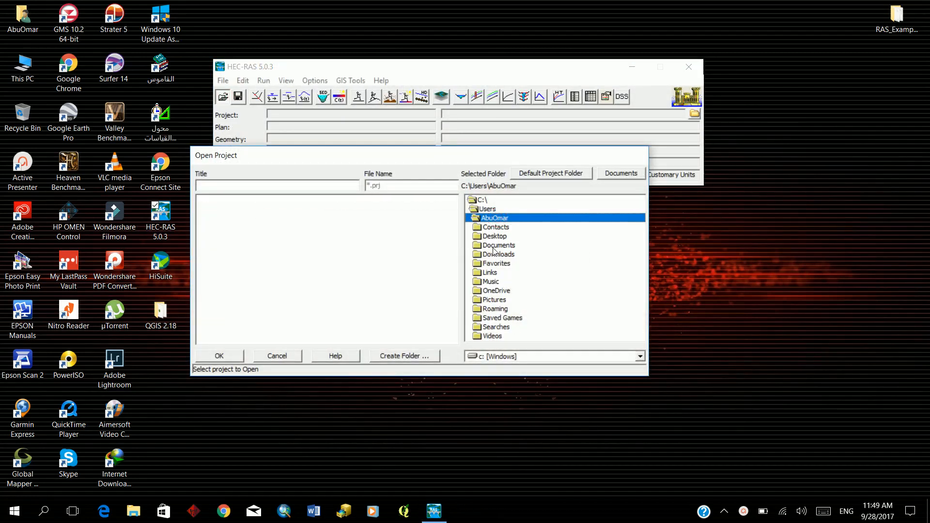
double_click(495, 237)
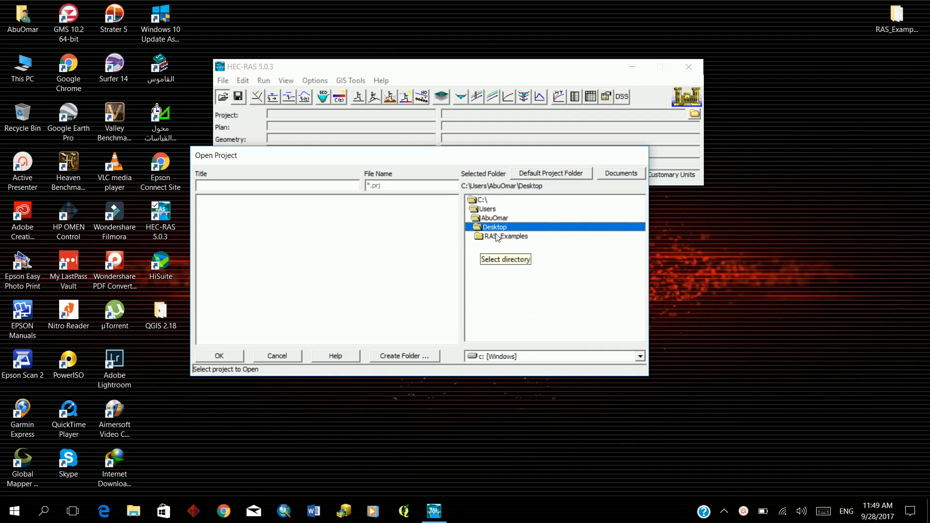
click(493, 238)
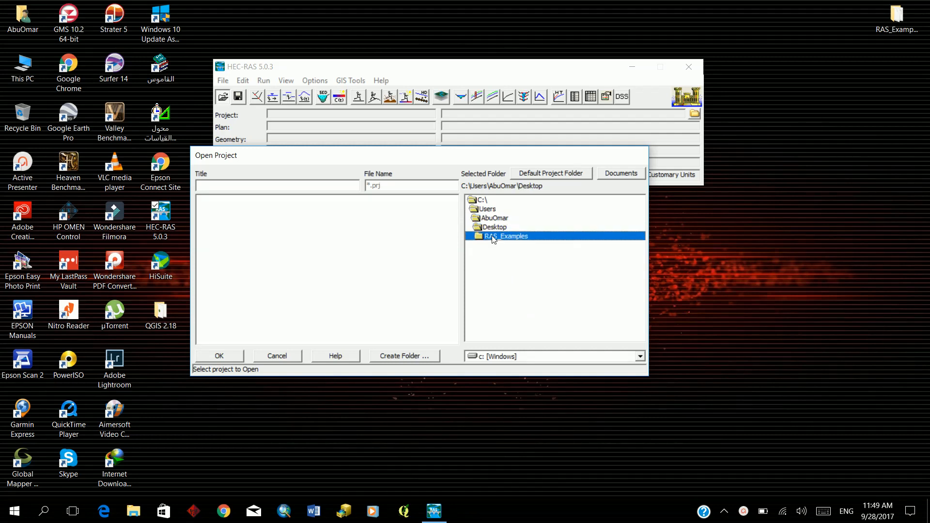
double_click(492, 237)
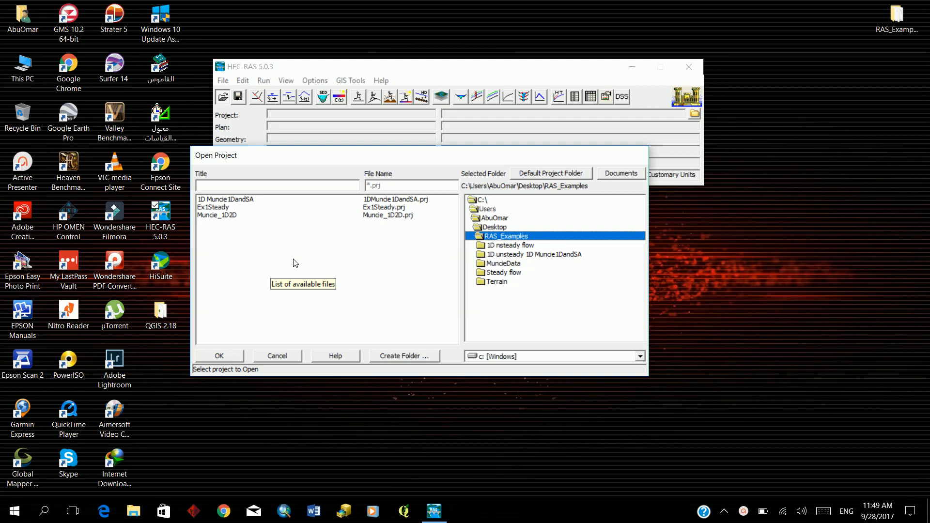
click(216, 217)
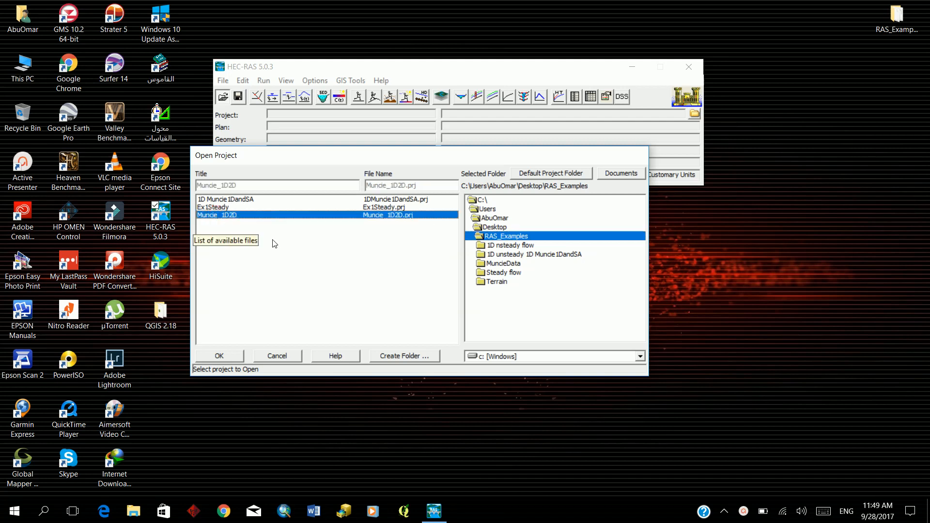
click(221, 356)
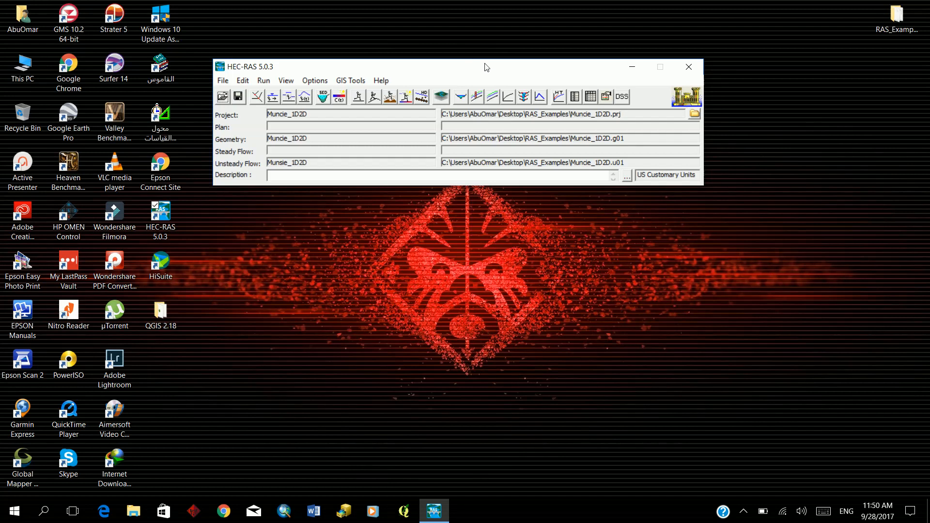
In the unsteady flow analysis, enable Geometry Preprocessor, Unsteady Flow Simulation, Post Processor and Floodplain Mapping.
click(374, 99)
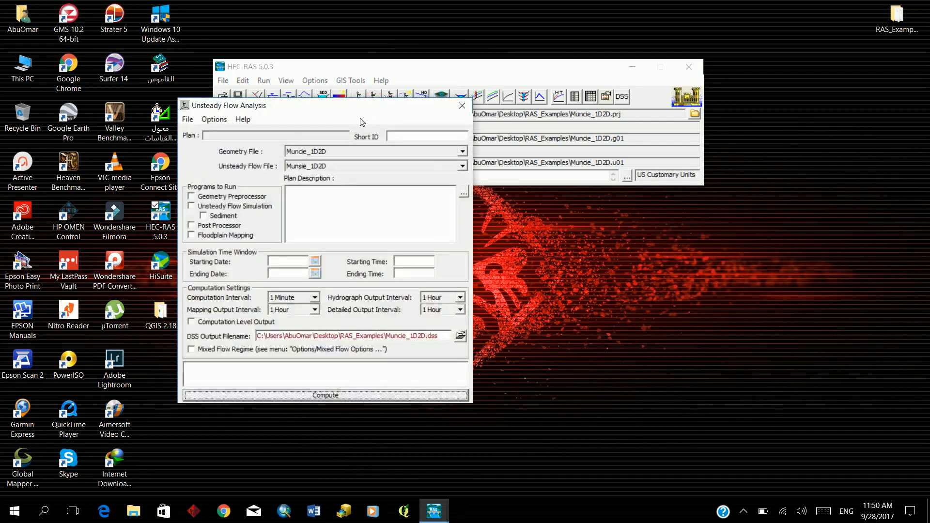
drag(359, 114, 435, 119)
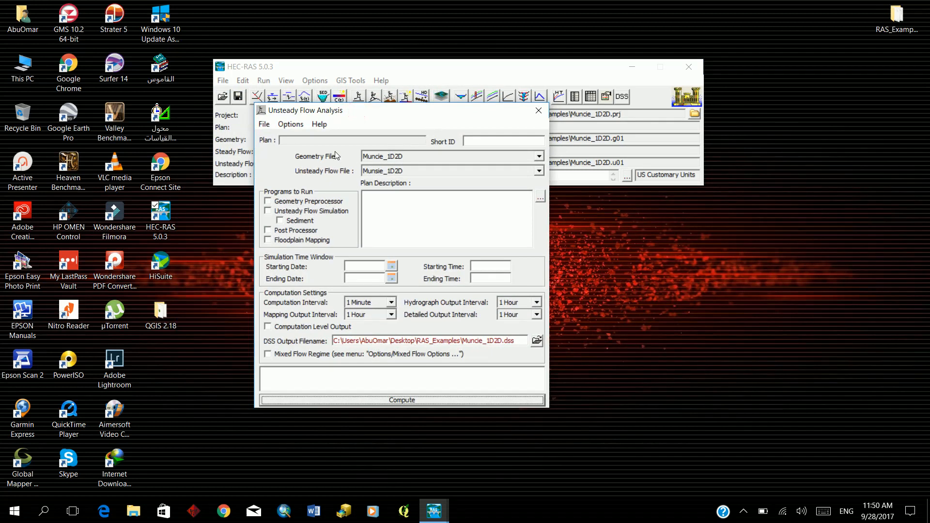
click(267, 201)
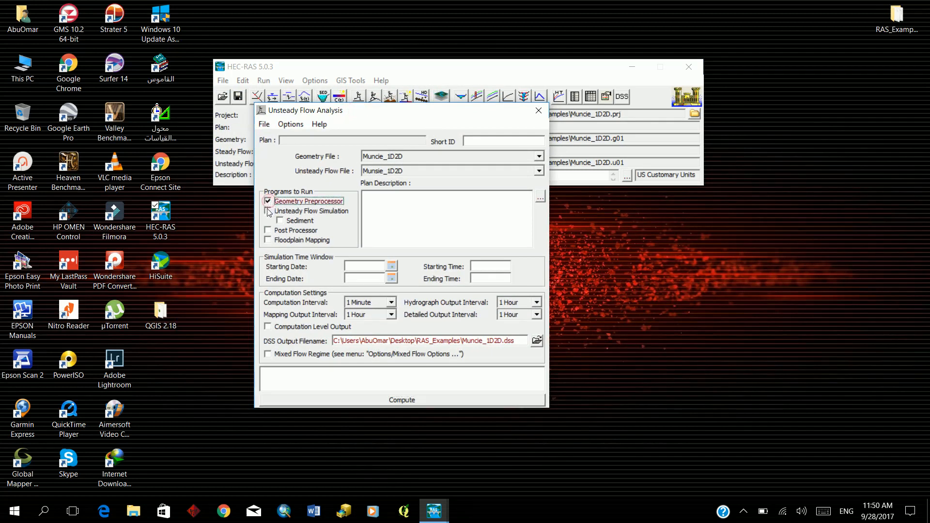
click(268, 211)
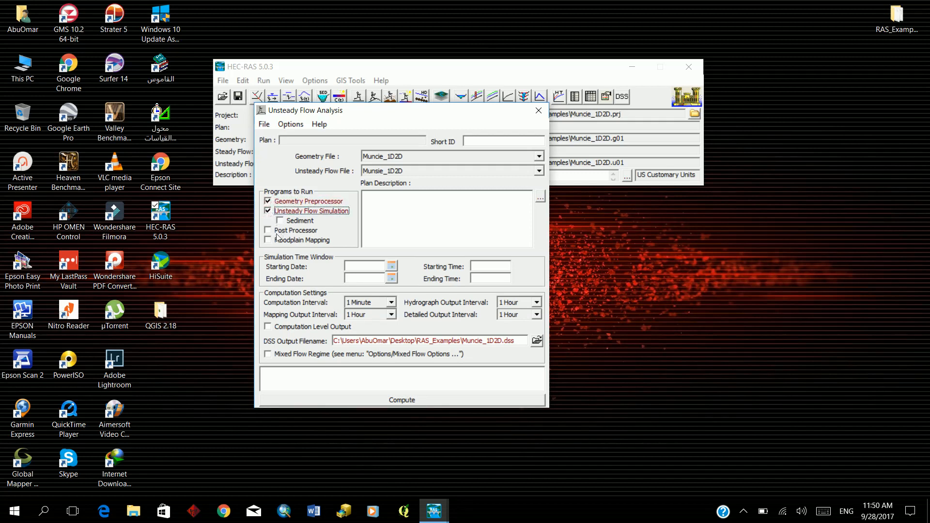
click(268, 230)
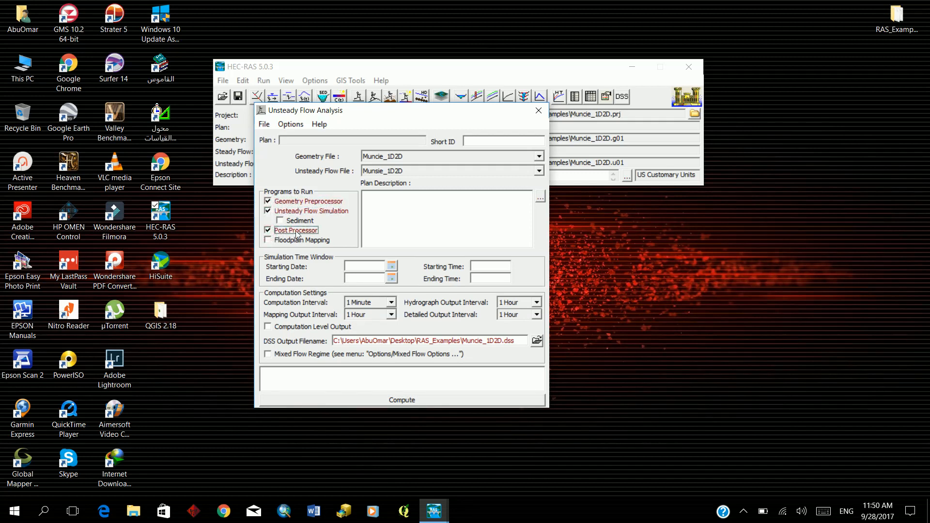
click(267, 240)
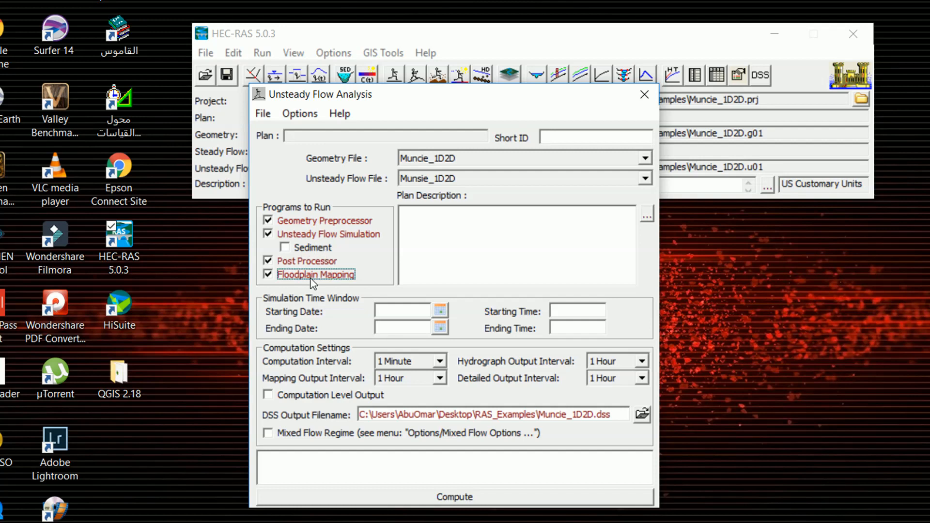
Set the simulation's starting date to 26SEP2017 and its ending date to 28SEP2017.
click(384, 311)
text(26S)
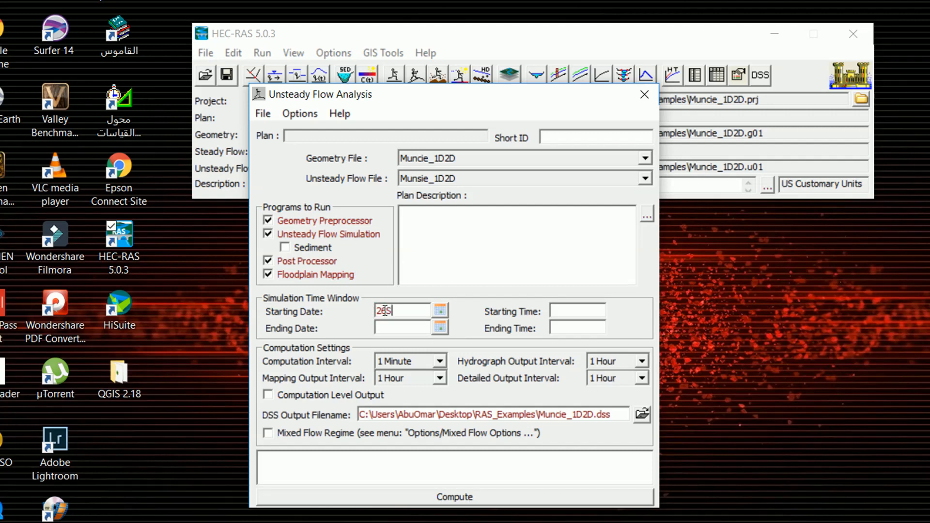
text(EP2017)
double_click(387, 308)
key(ctrl+c)
click(392, 332)
key(ctrl+v)
drag(387, 328, 383, 328)
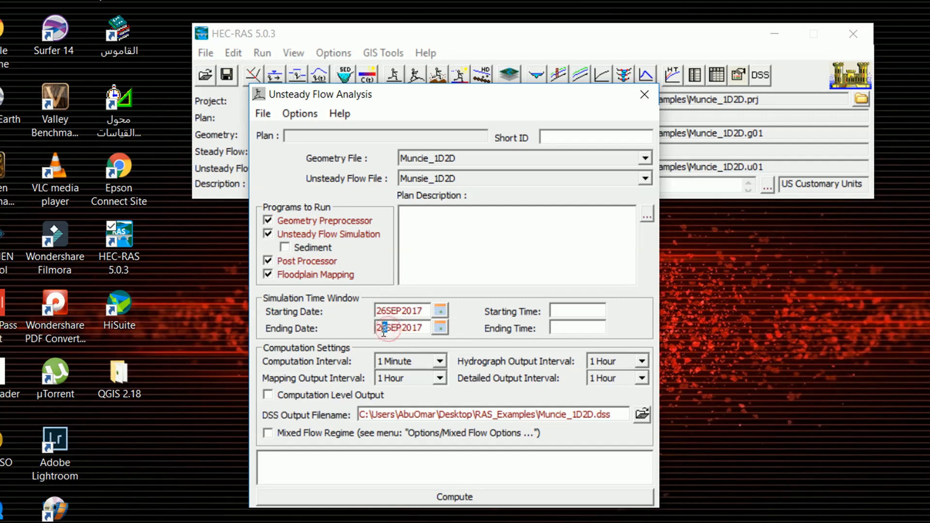
text(7)
Set the simulation's starting time to 12:00 and its ending time to 02:00.
click(561, 312)
text(12:00)
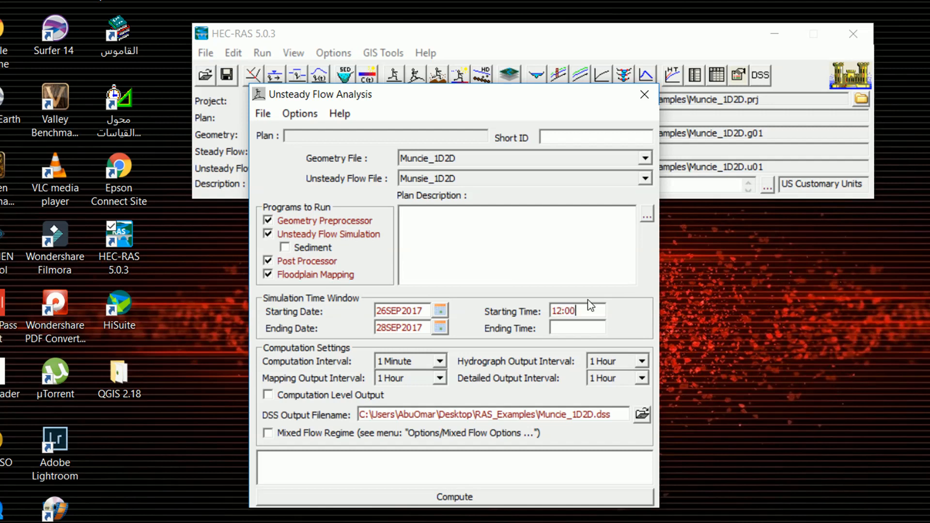
click(574, 327)
text(02:00)
Set the computation interval to 2 Minute and the hydrograph output interval to 30 Minute.
click(440, 362)
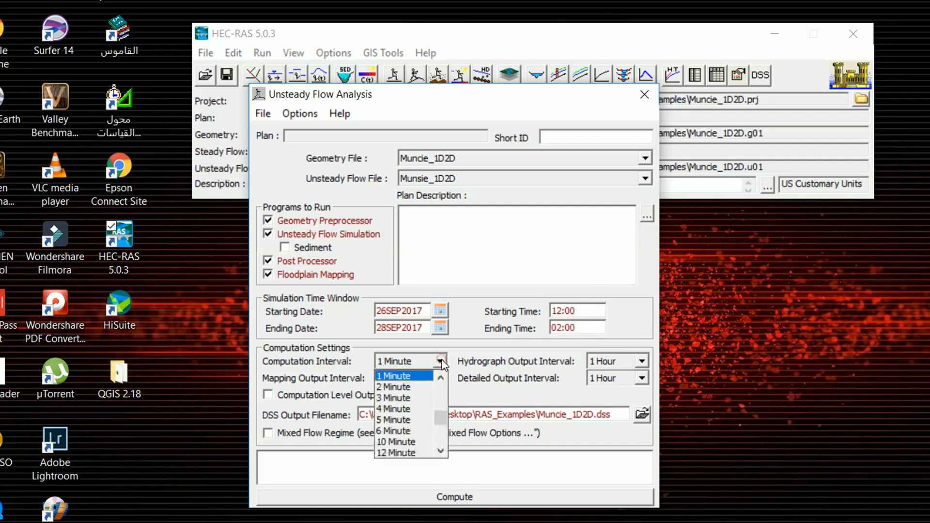
click(416, 387)
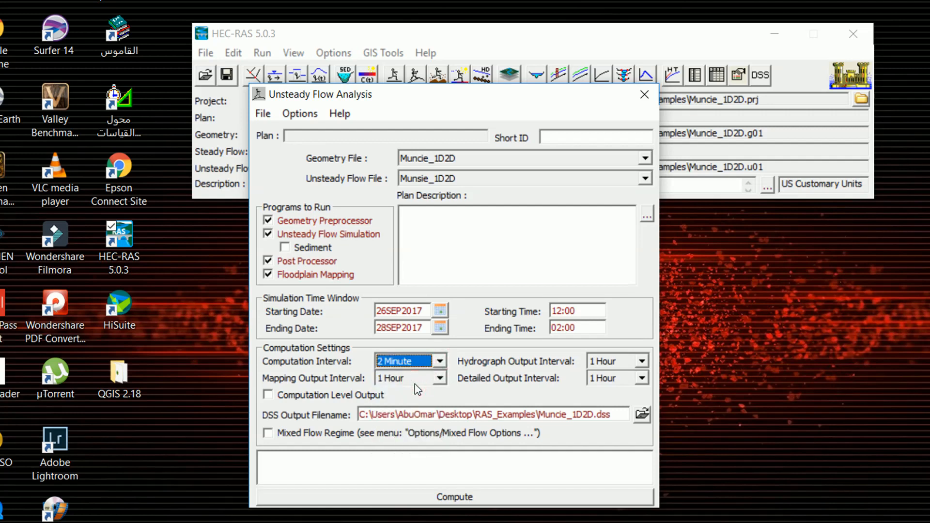
click(642, 362)
scroll(637, 394, up, 4)
scroll(624, 412, down, 3)
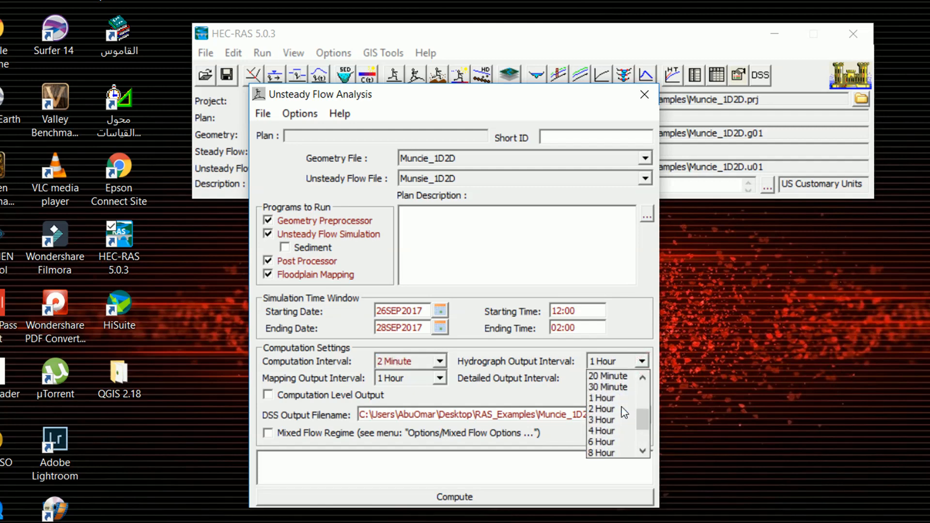
click(613, 387)
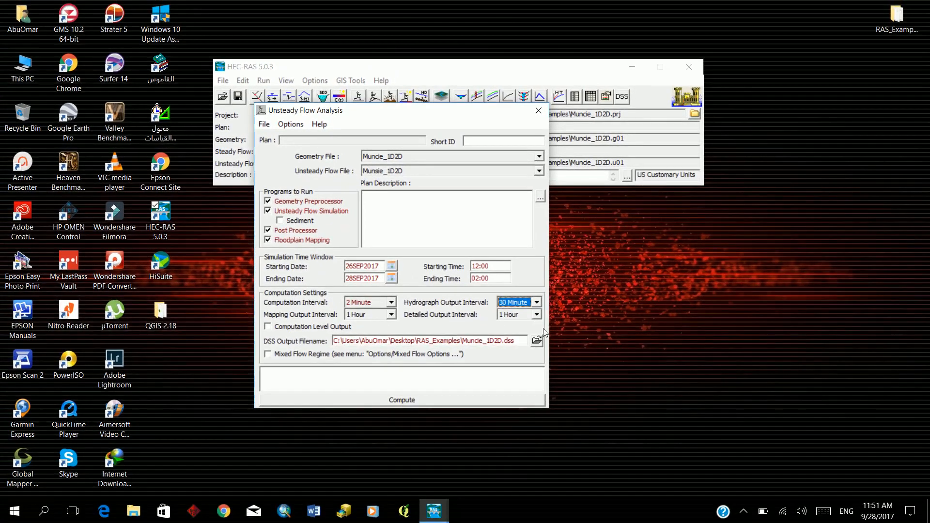
Set the detailed output interval and the mapping output interval to 30 Minute.
click(537, 315)
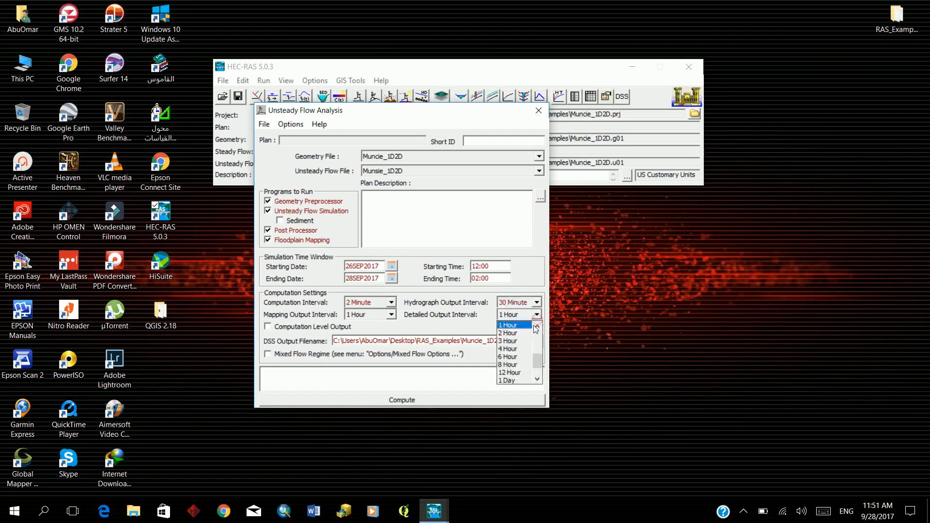
scroll(521, 352, up, 4)
scroll(521, 352, down, 3)
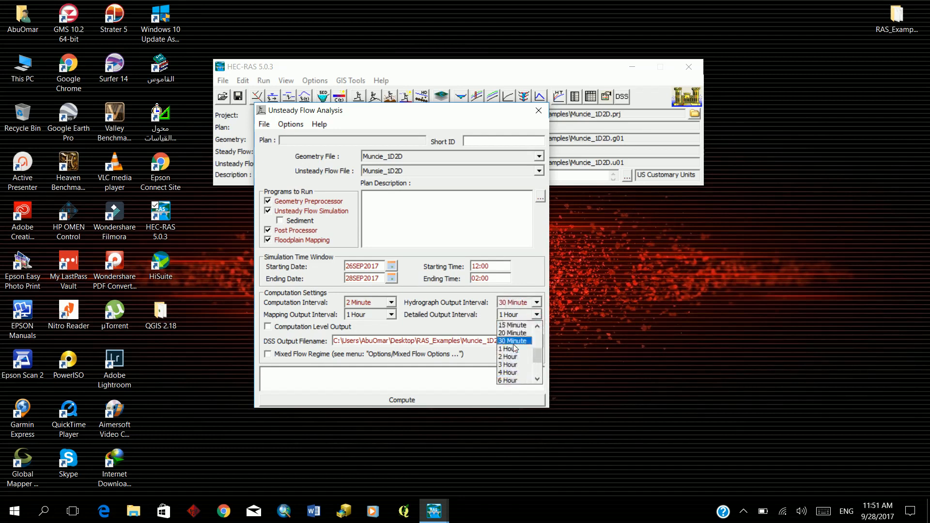
click(513, 343)
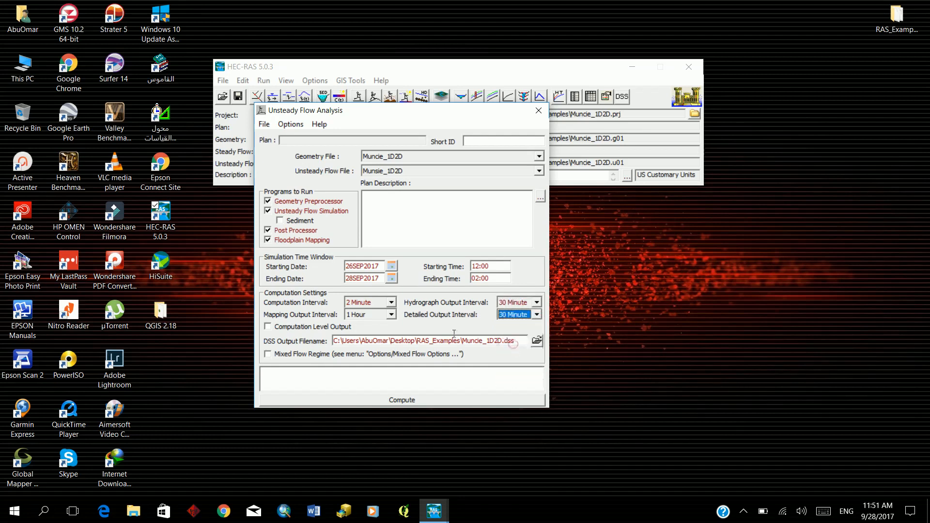
click(390, 314)
scroll(371, 346, up, 9)
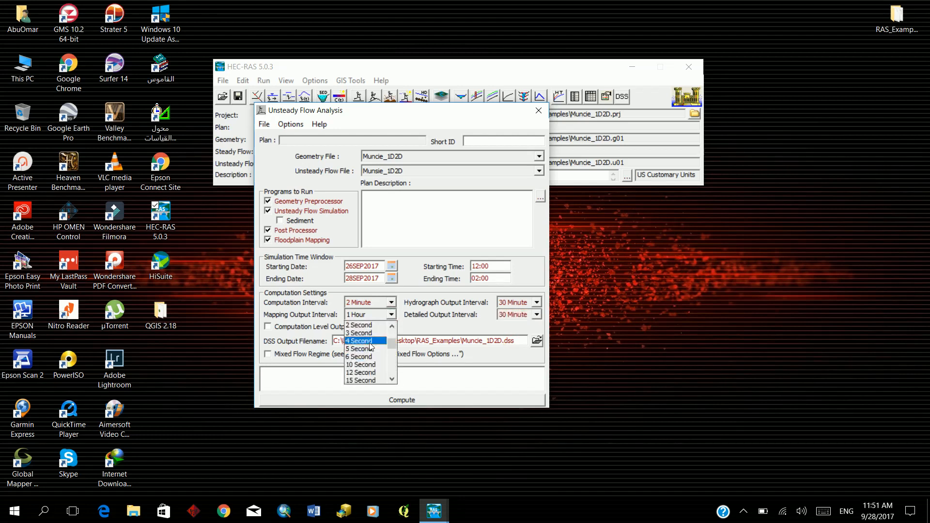
scroll(364, 366, down, 5)
scroll(365, 363, down, 3)
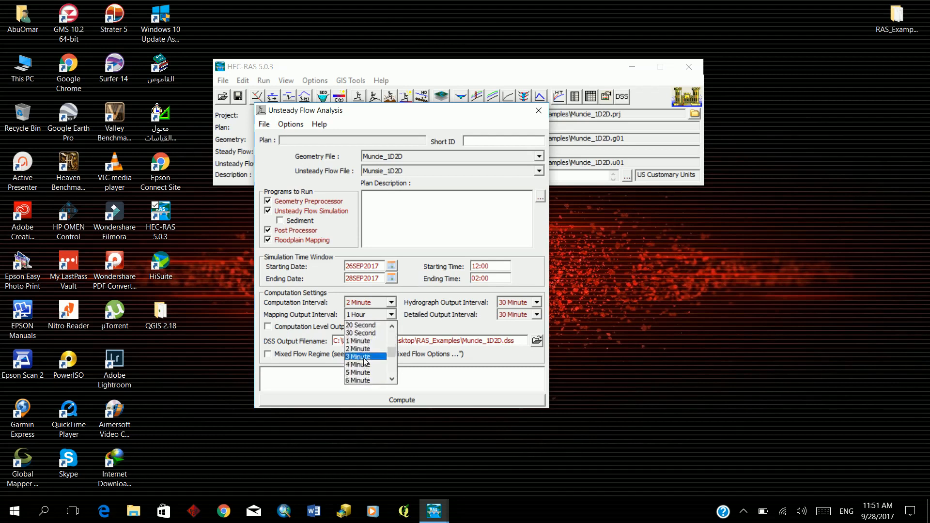
click(363, 350)
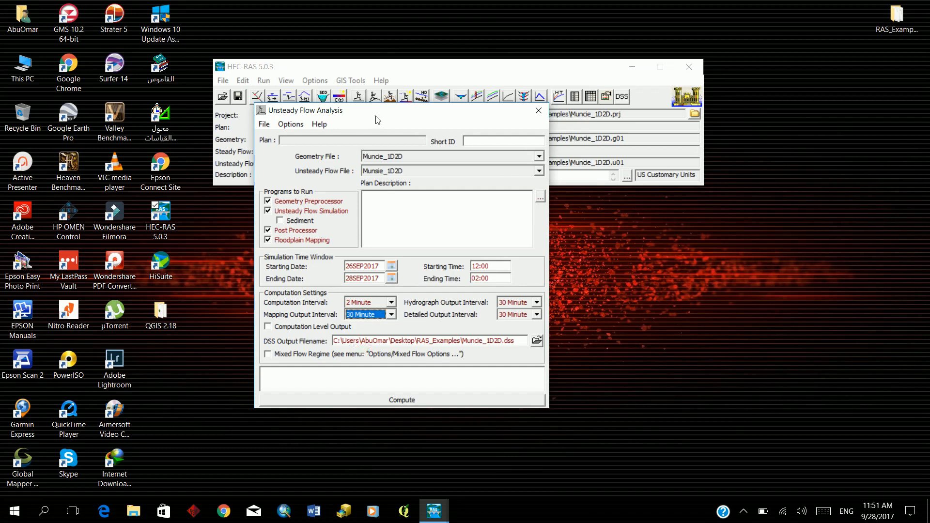
Save the plan in the RAS_Examples folder with the title Muncie_1D2D and the short identifier Plan_1D2D.
drag(376, 117, 372, 105)
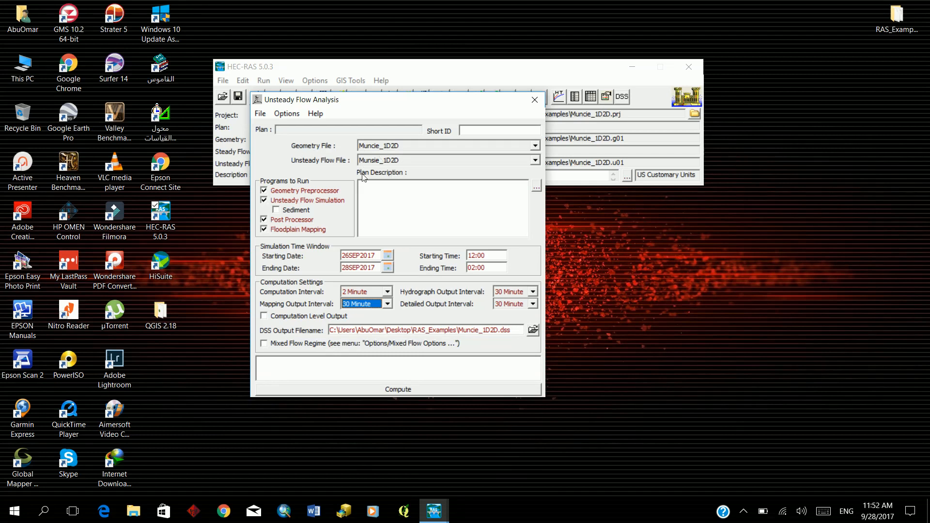
click(260, 114)
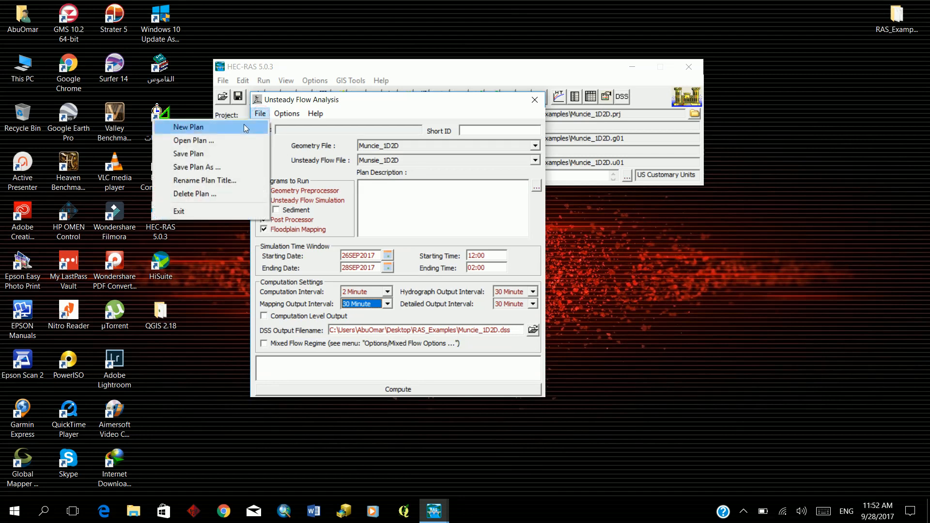
click(214, 166)
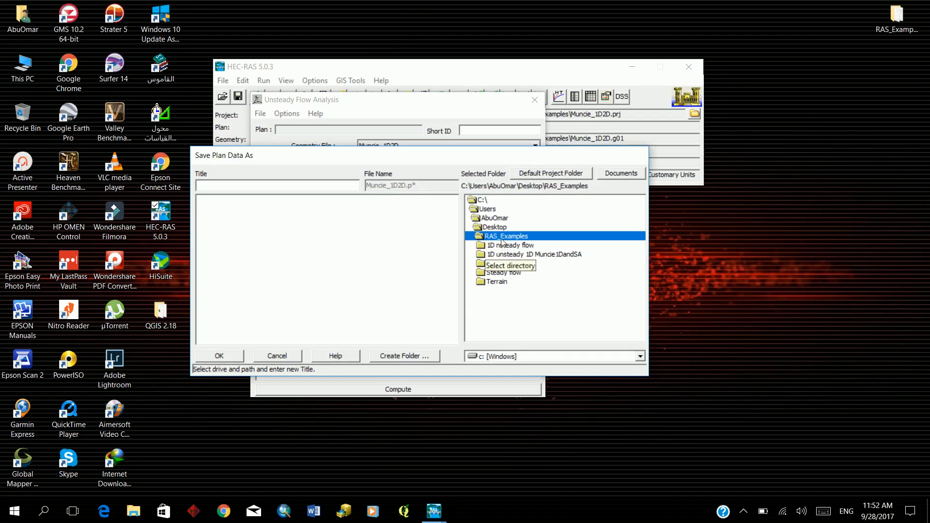
click(241, 186)
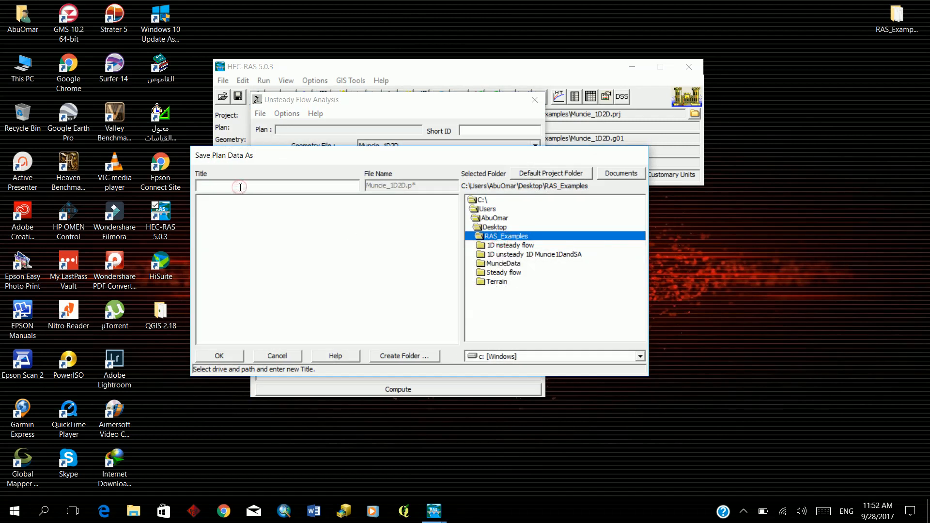
text(Muncie_1D2D)
click(237, 359)
text(Plan_1D)
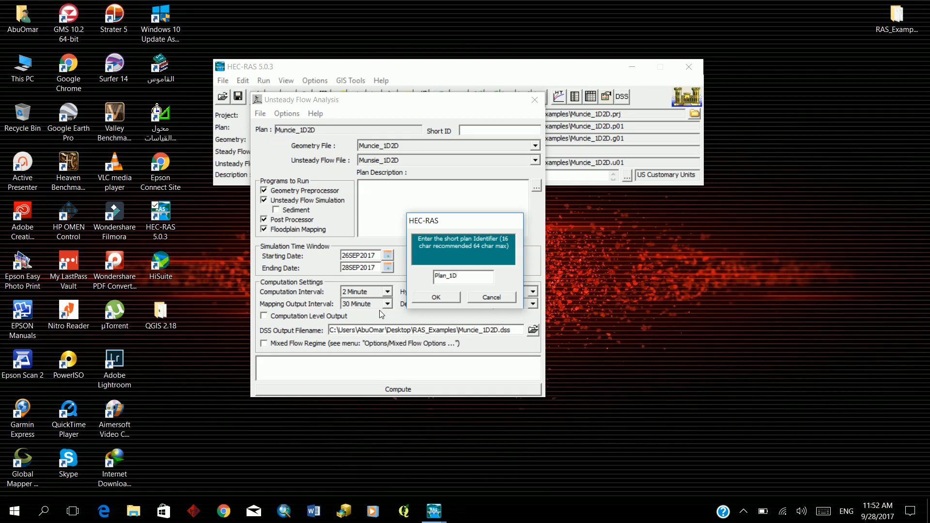
text(2D)
click(435, 298)
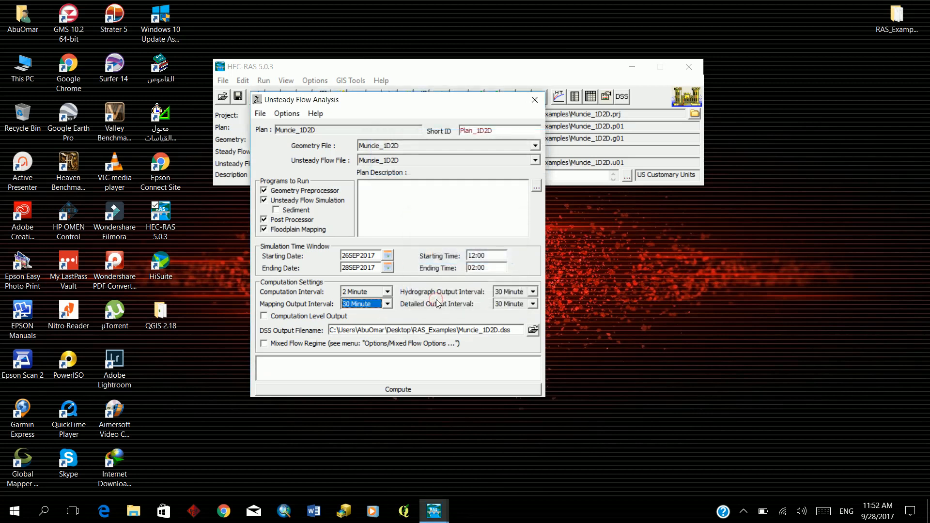
Compute the unsteady flow plan, and close the computation and analysis windows once the run is complete.
click(397, 390)
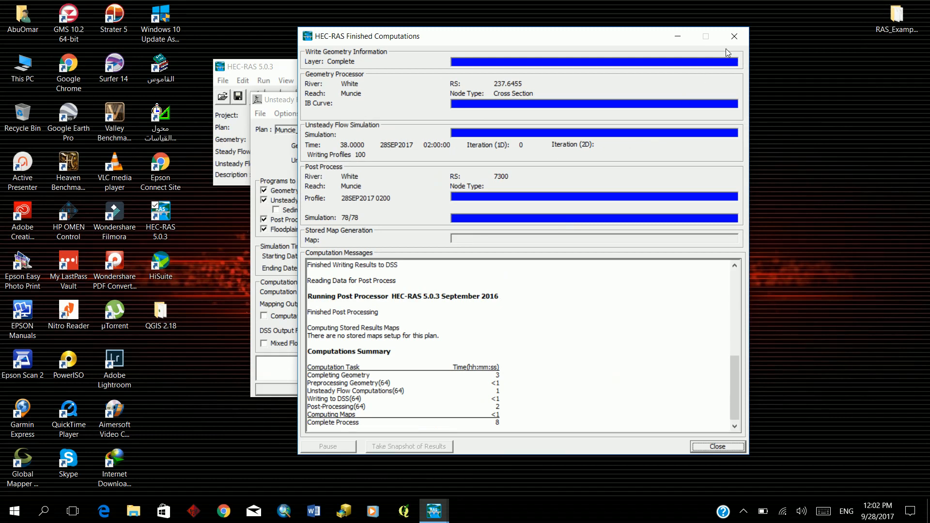
click(734, 37)
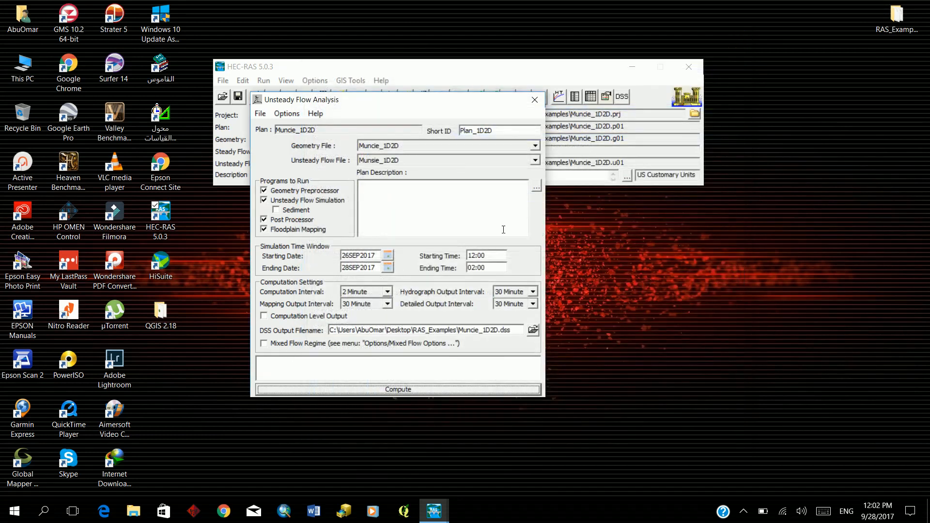
click(534, 101)
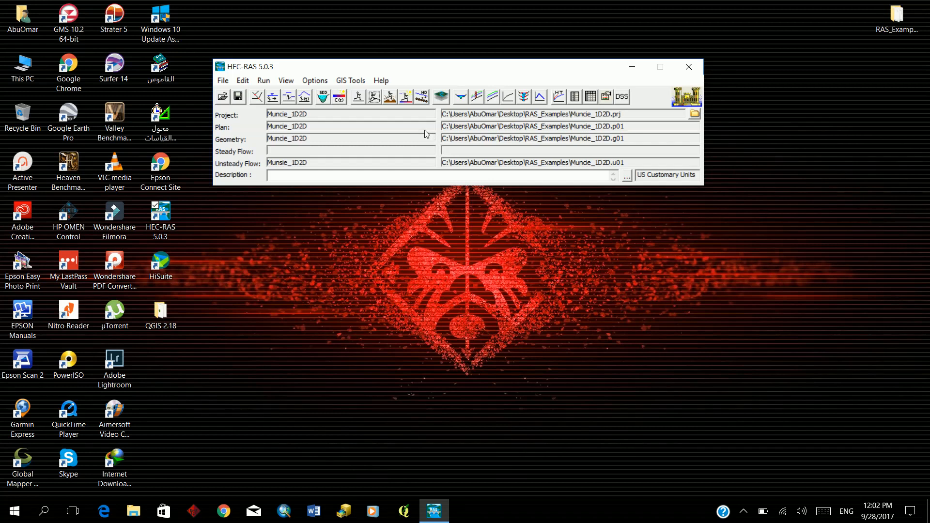
Open RAS Mapper at full size, show the Rivers, XS and 2D Flow Areas of the Muncie_1D2D geometry, and hide SA_Muncie.
click(441, 97)
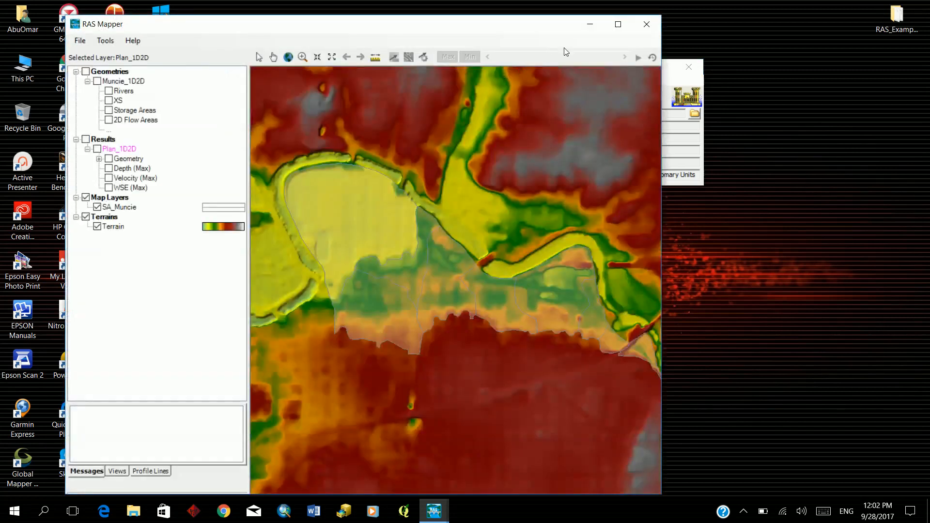
click(618, 25)
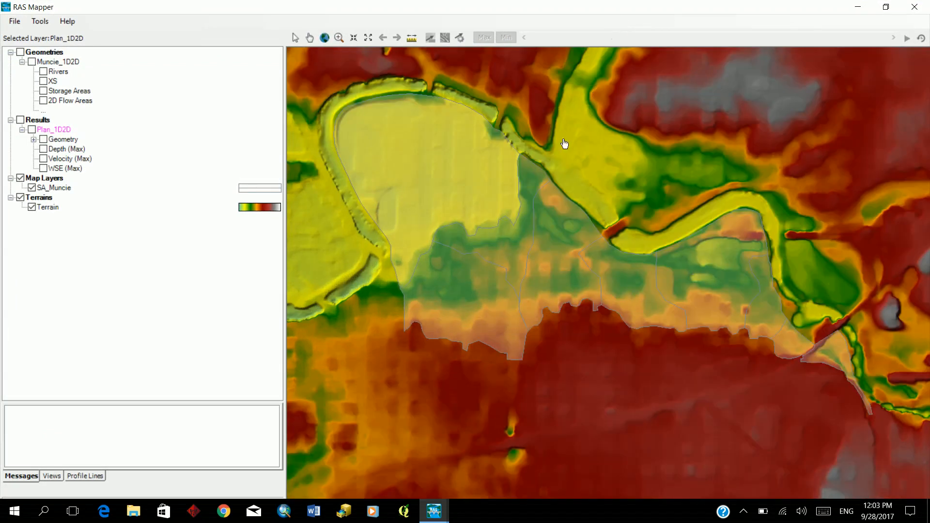
drag(286, 244, 196, 249)
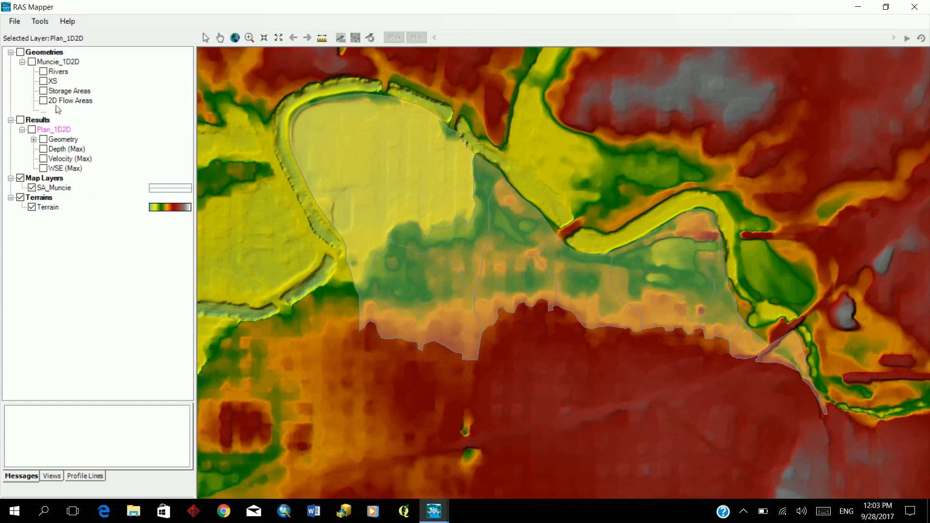
click(42, 71)
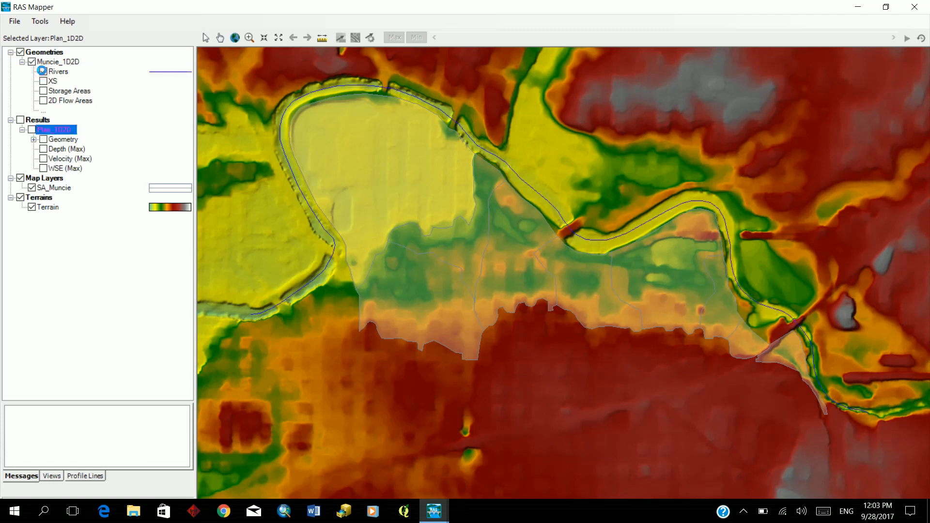
click(44, 82)
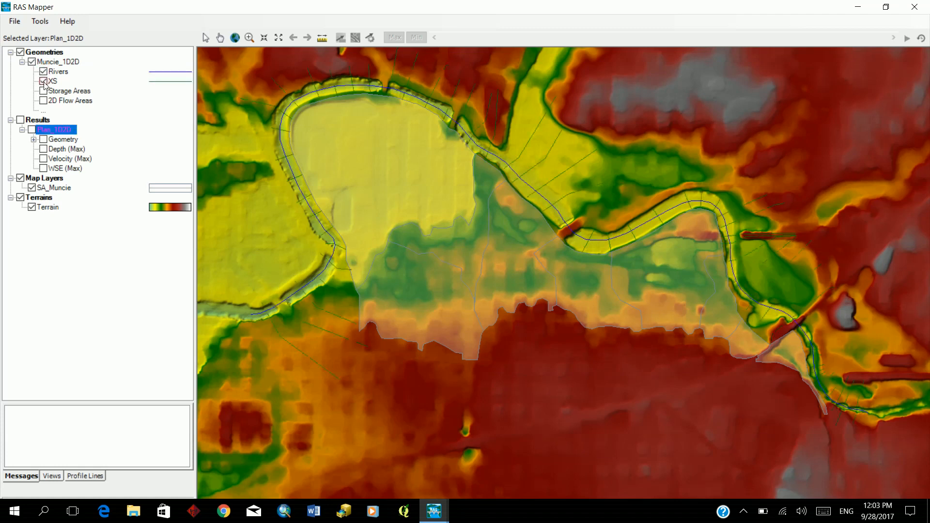
click(32, 188)
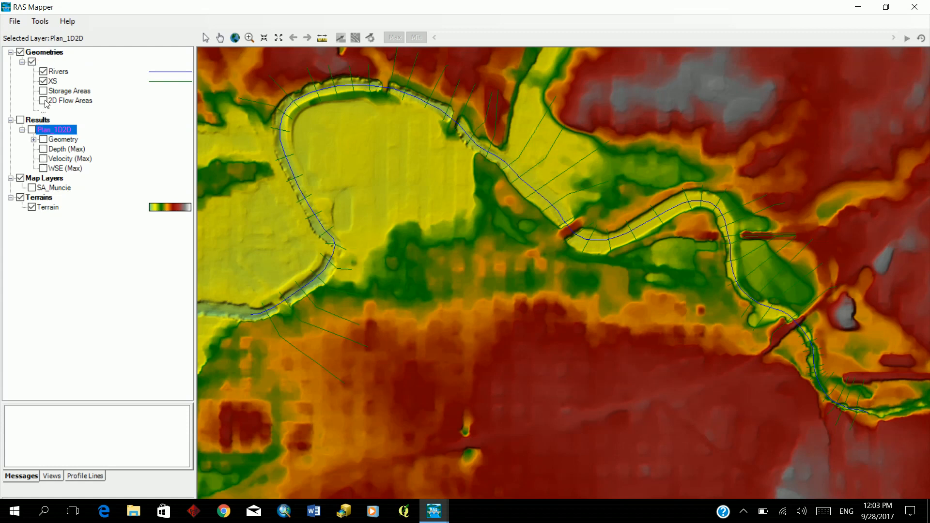
click(43, 101)
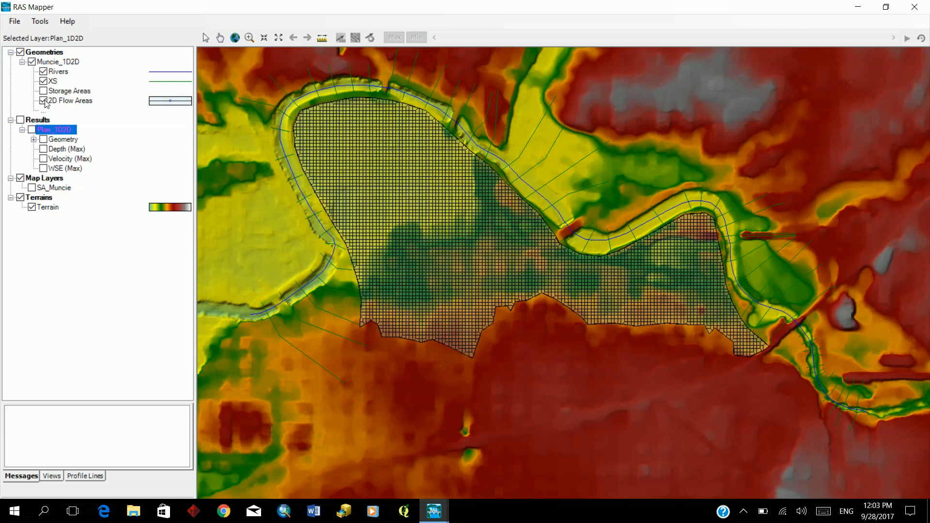
Display the Plan_1D2D depth result and animate it through the simulation, replaying it from the start with the river bend enlarged.
click(32, 130)
click(43, 149)
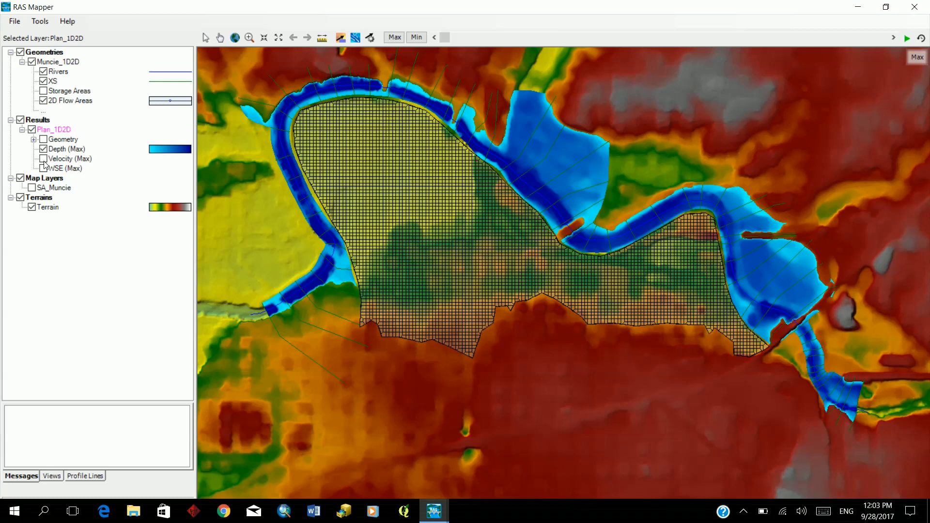
click(906, 38)
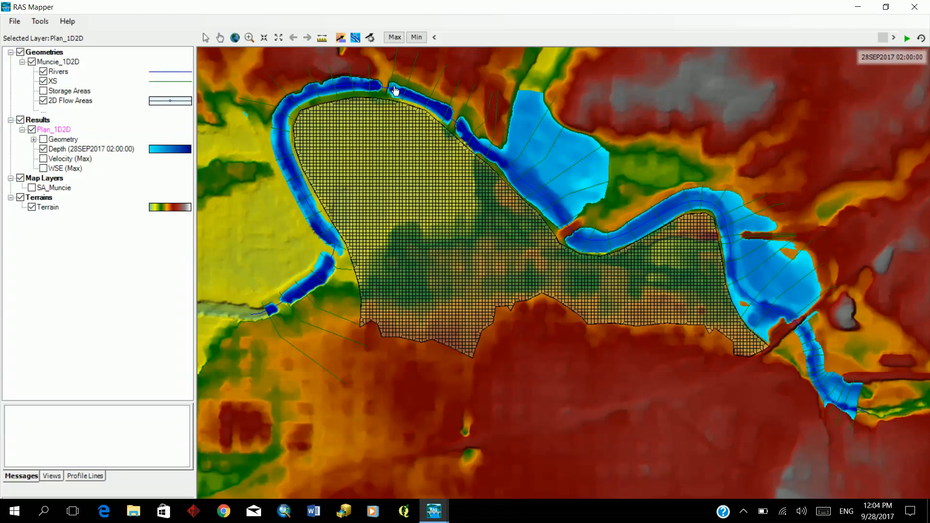
scroll(394, 91, up, 3)
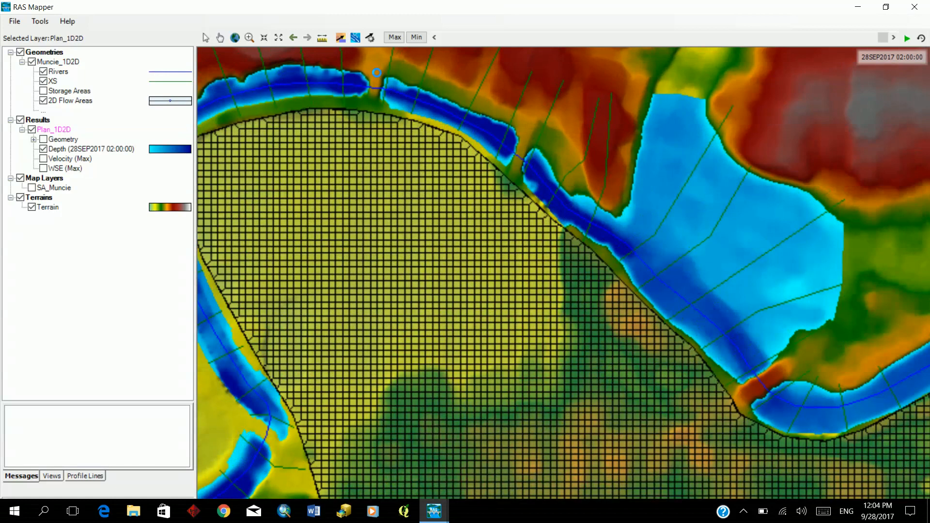
scroll(392, 88, up, 1)
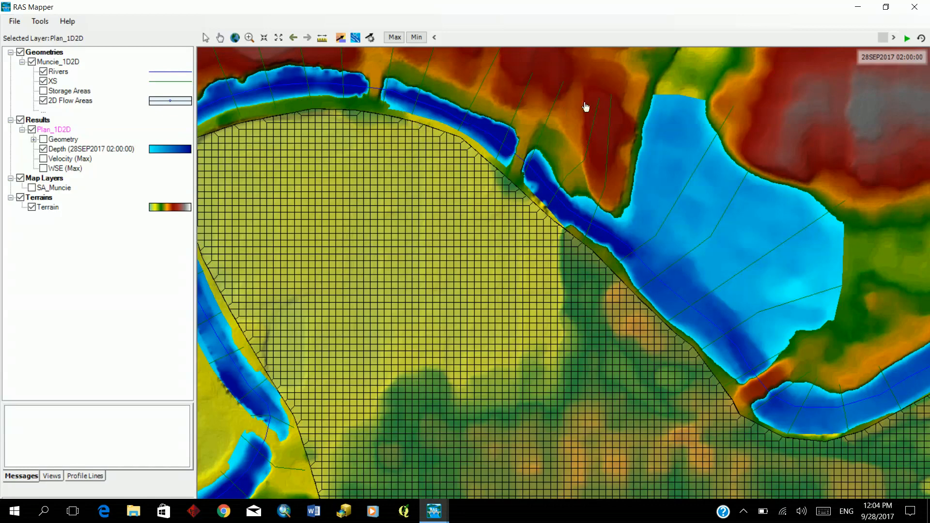
drag(883, 37, 437, 38)
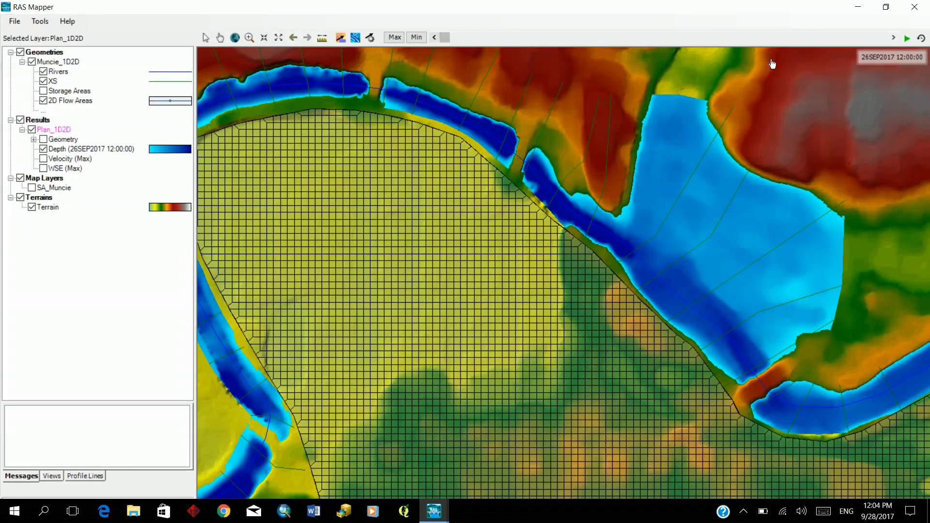
click(904, 39)
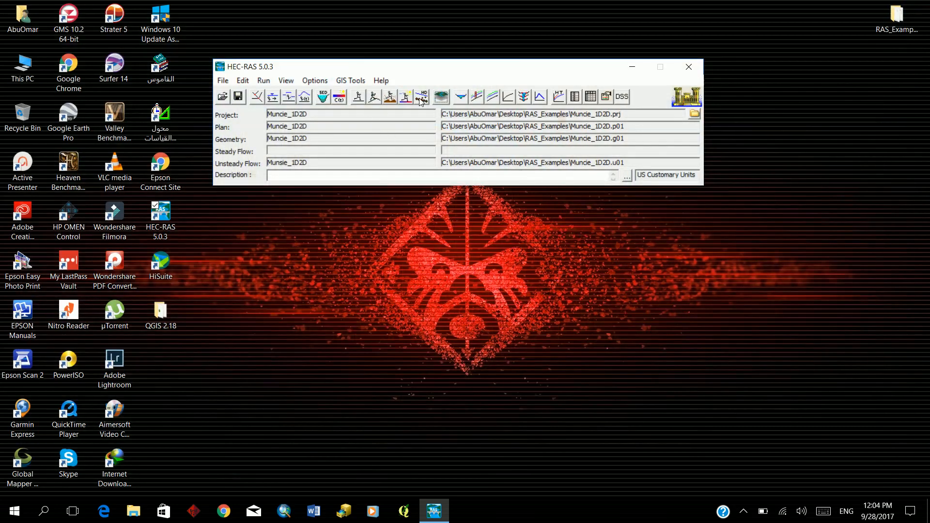
Open the water surface profile plot, animate it over the simulation period, and close the plot.
click(476, 98)
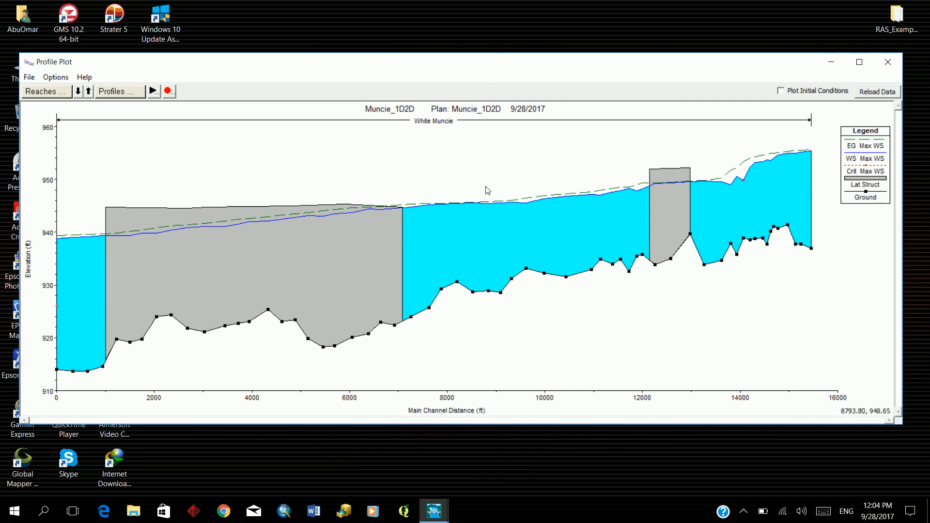
click(153, 91)
click(849, 344)
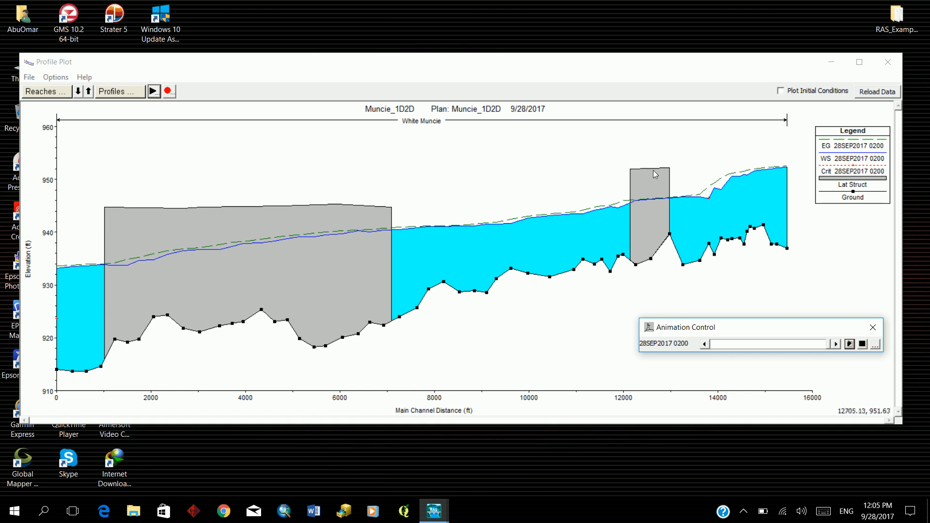
click(895, 63)
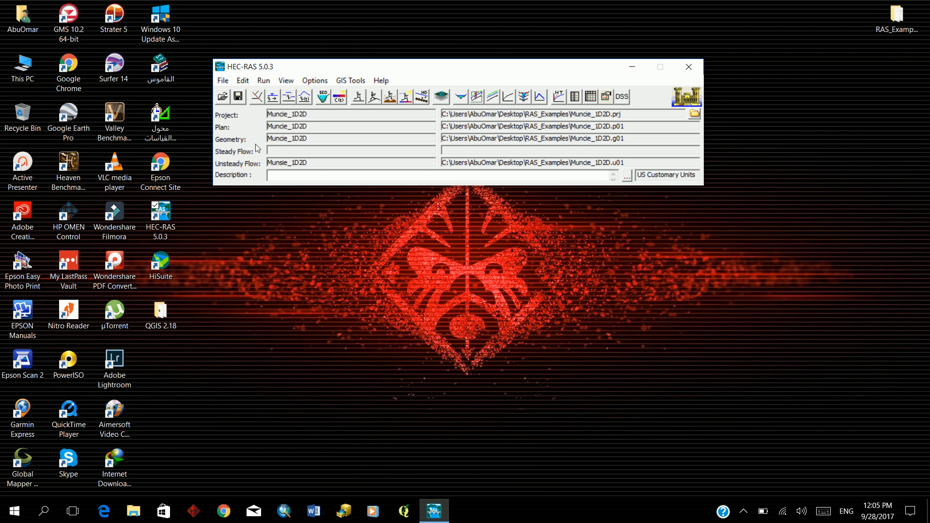
Open the breach data of lateral structure 13214 from the geometry's Lateral Structure Editor and enable breaching for this structure.
click(257, 97)
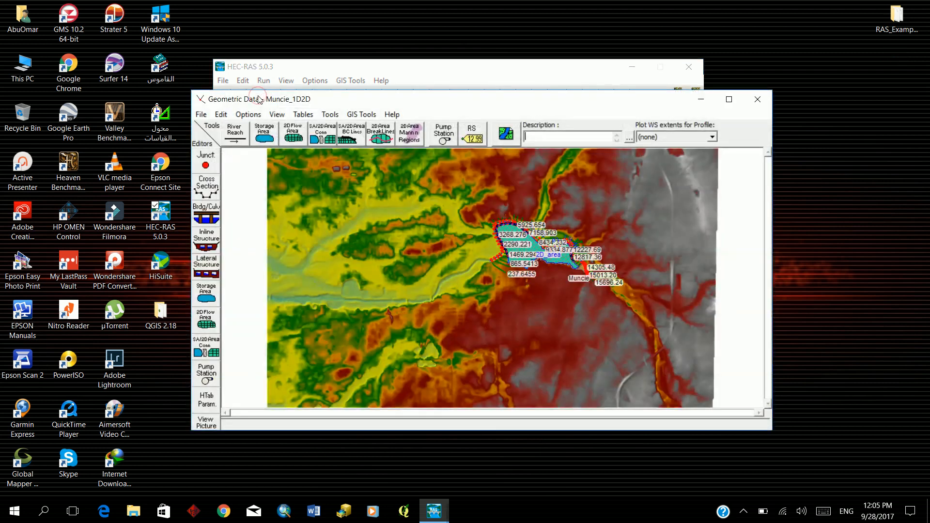
click(207, 266)
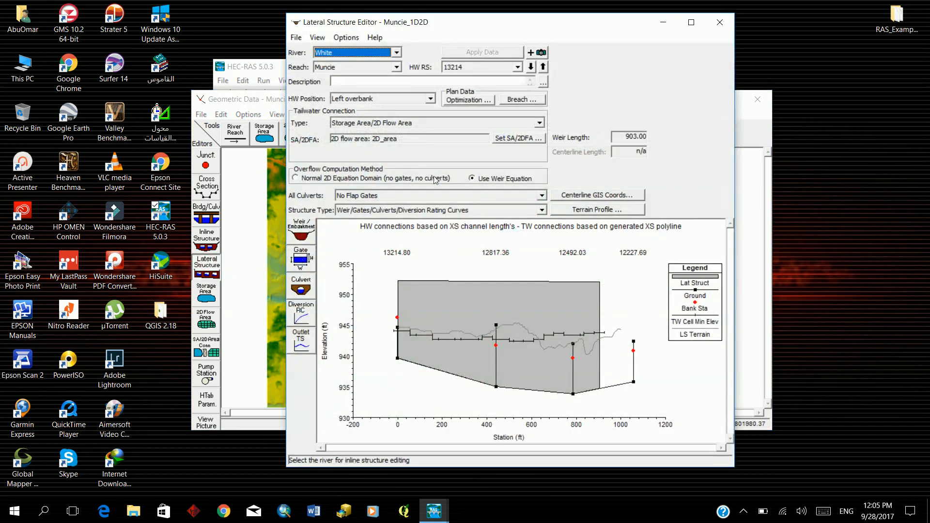
drag(515, 25, 496, 23)
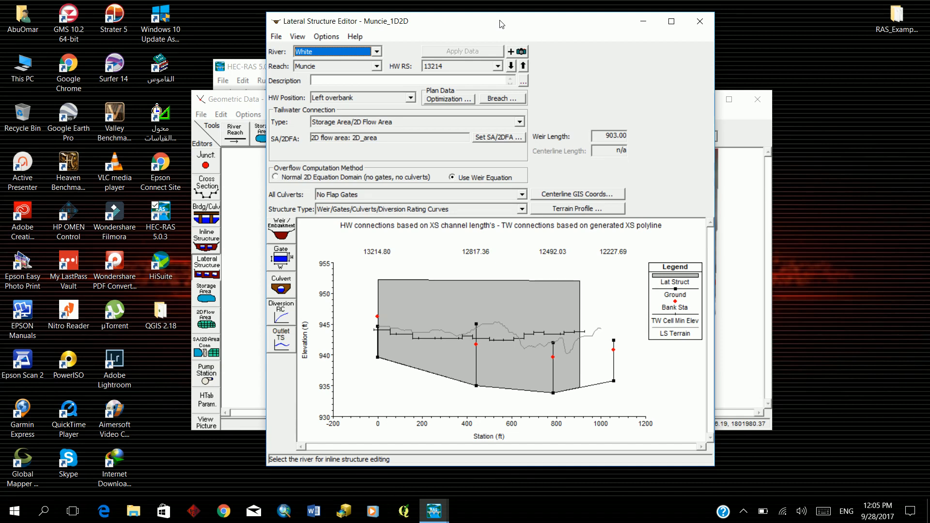
click(671, 21)
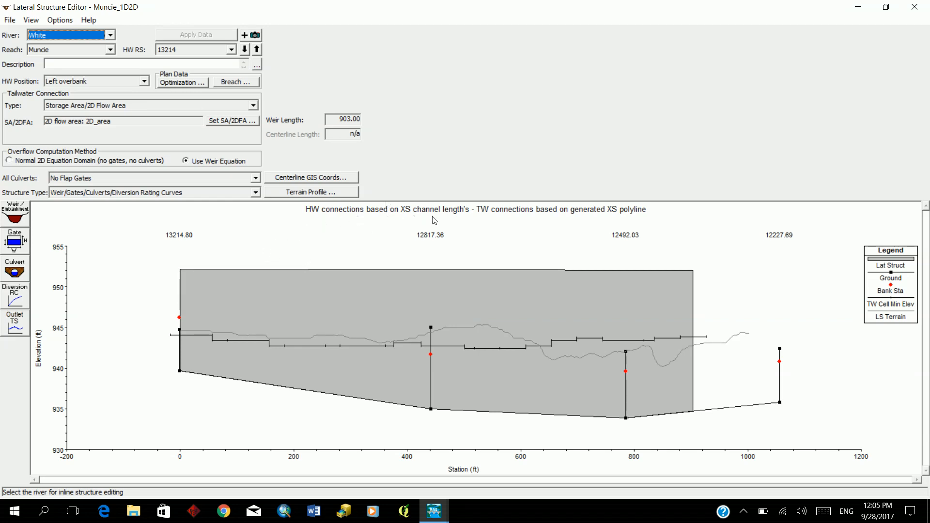
click(239, 84)
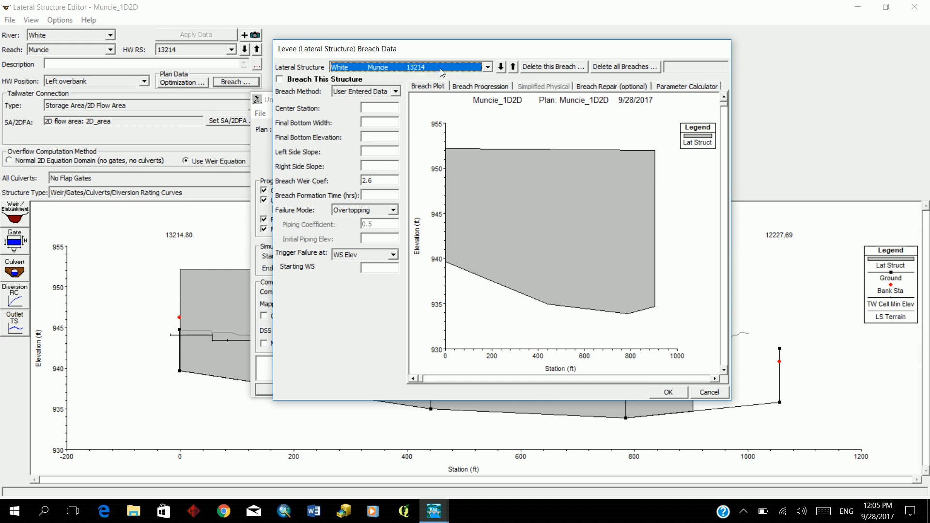
click(280, 80)
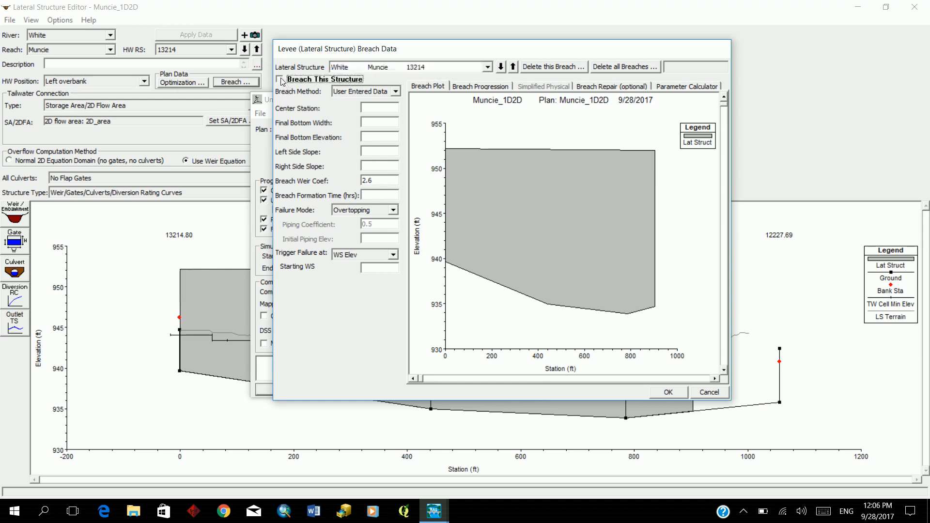
Set the breach center station to 600, final bottom width to 100, final bottom elevation to 942.8 and both side slopes to 0.2.
click(368, 107)
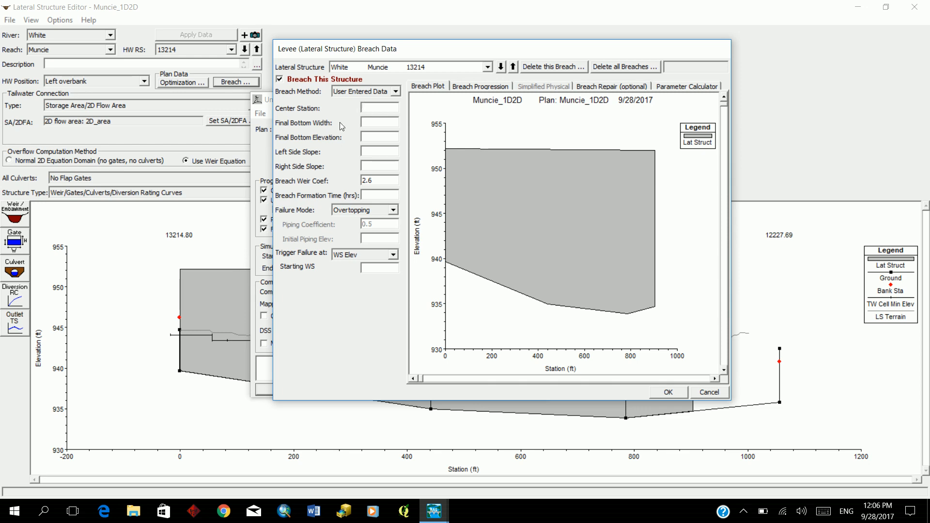
text(600)
key(Tab)
text(100)
text(94)
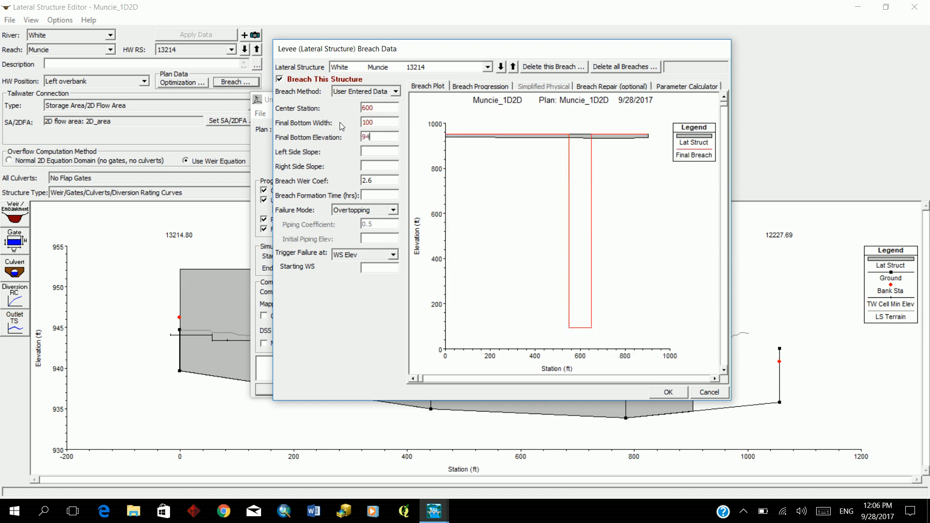
text(2.8)
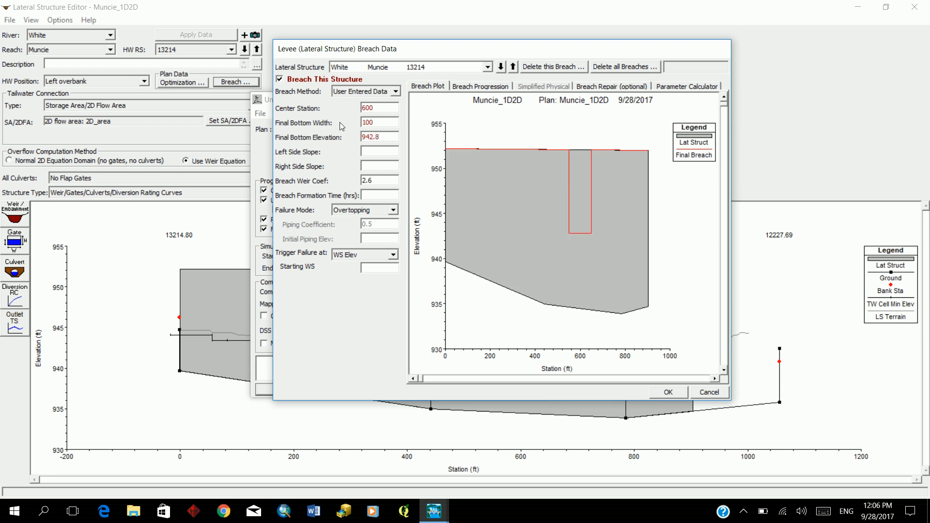
key(Tab)
text(0.20.2)
Set the failure mode to Piping with an initial piping elevation of 945 and a starting water surface of 947.
click(393, 210)
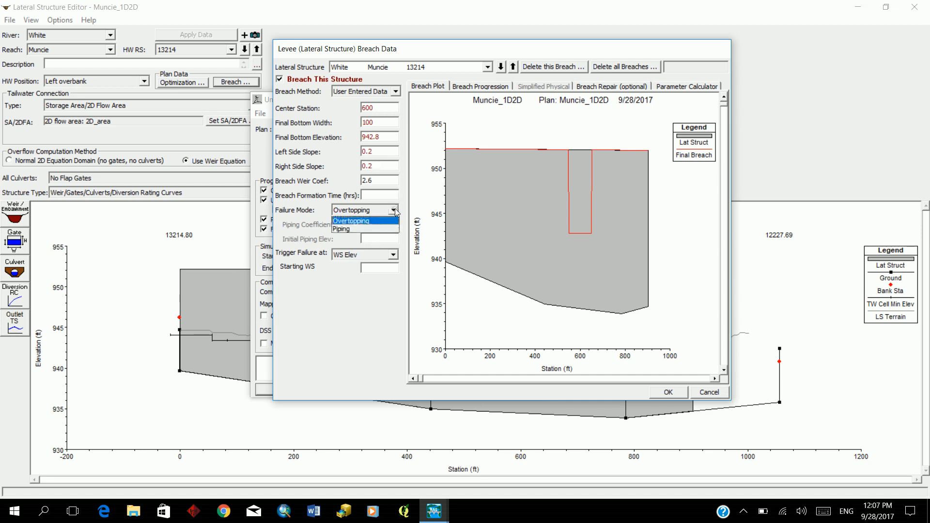
click(367, 228)
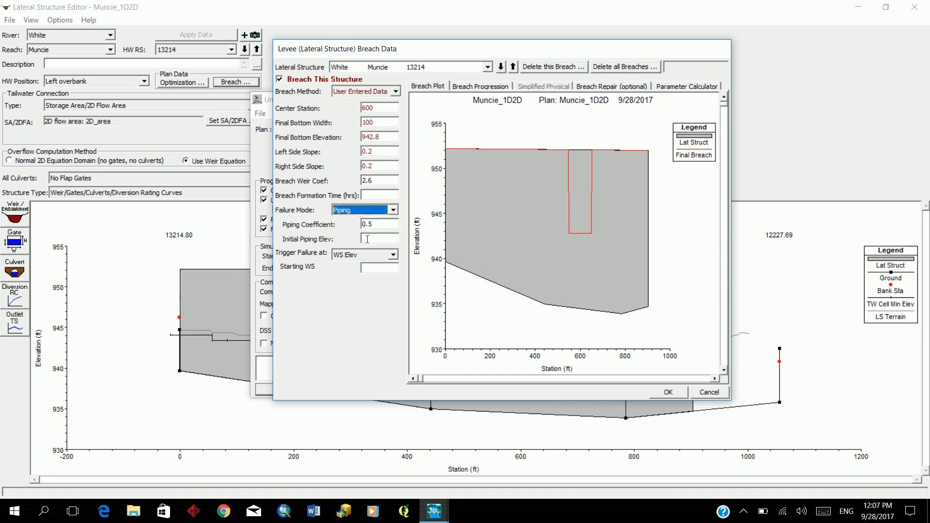
click(367, 238)
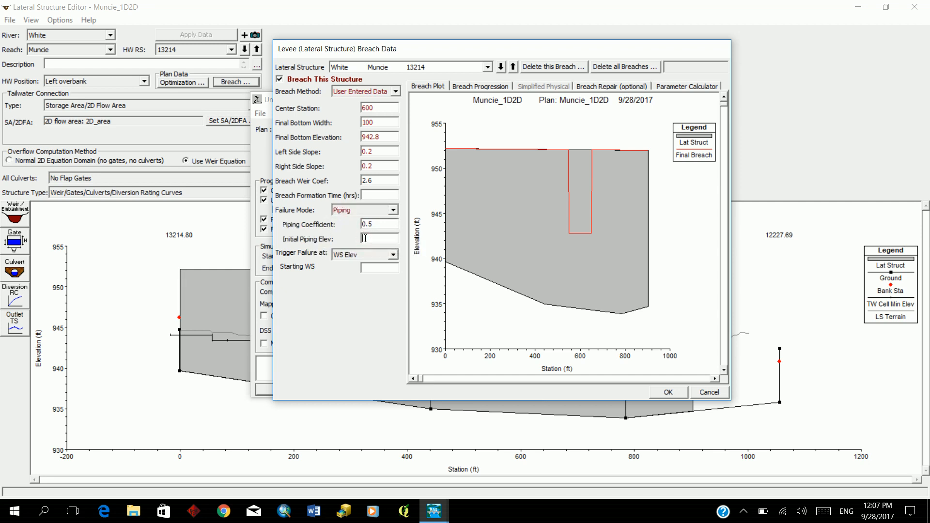
text(945)
click(374, 269)
text(947)
Review the breach progression, the failure trigger options and the breach plot, keeping WS Elev as trigger, and accept the breach data.
click(476, 83)
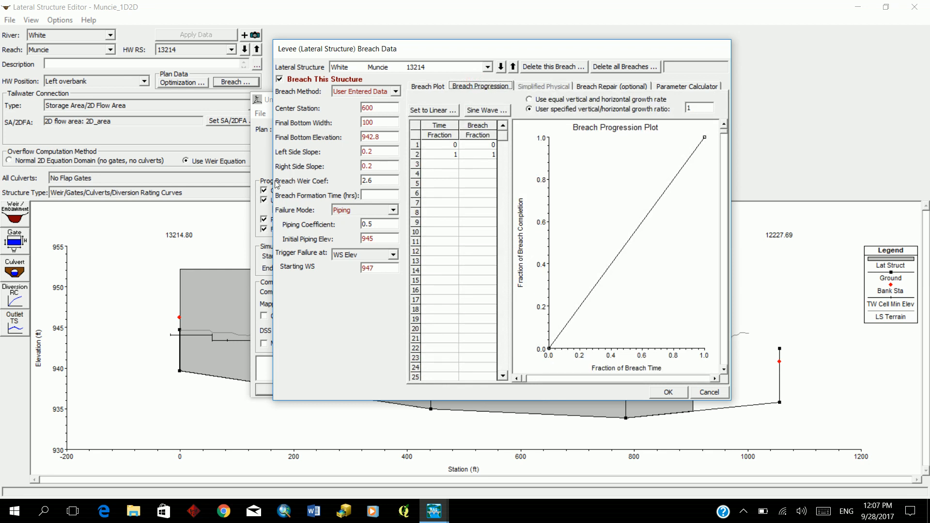
drag(273, 184, 165, 192)
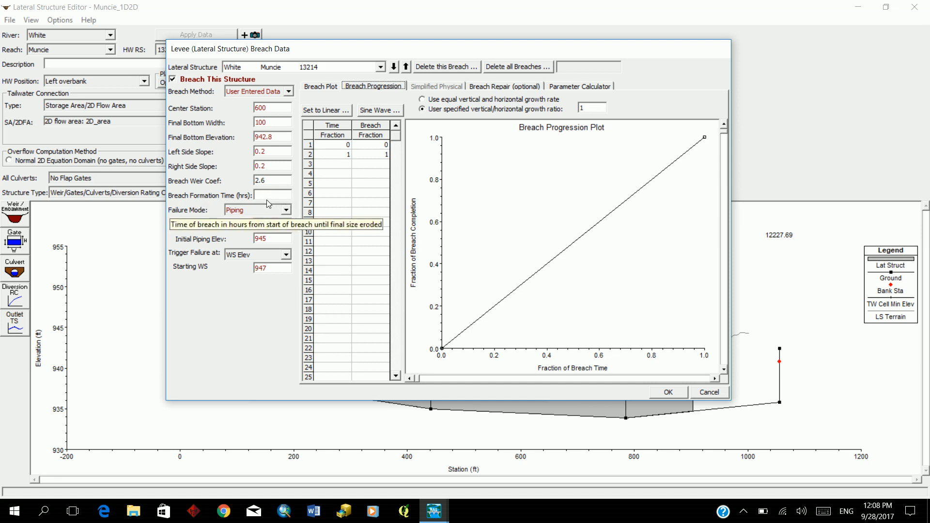
click(286, 254)
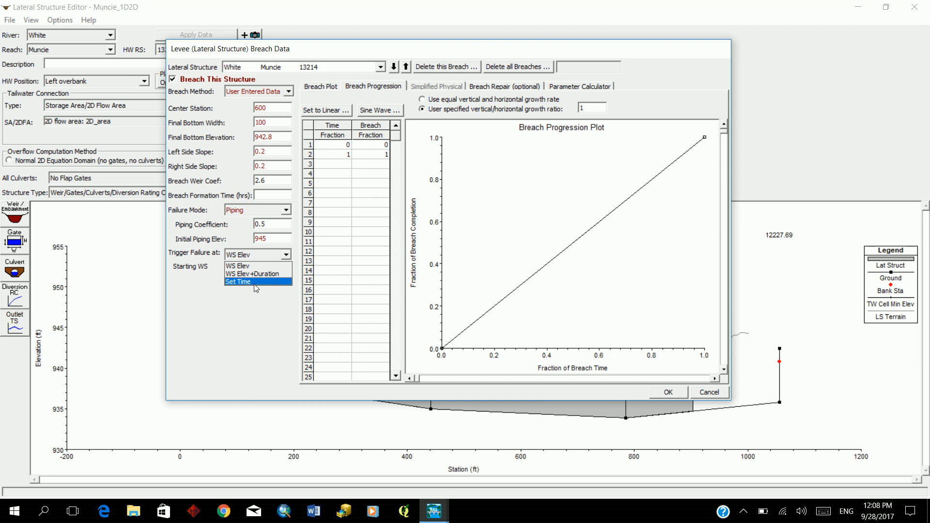
click(286, 255)
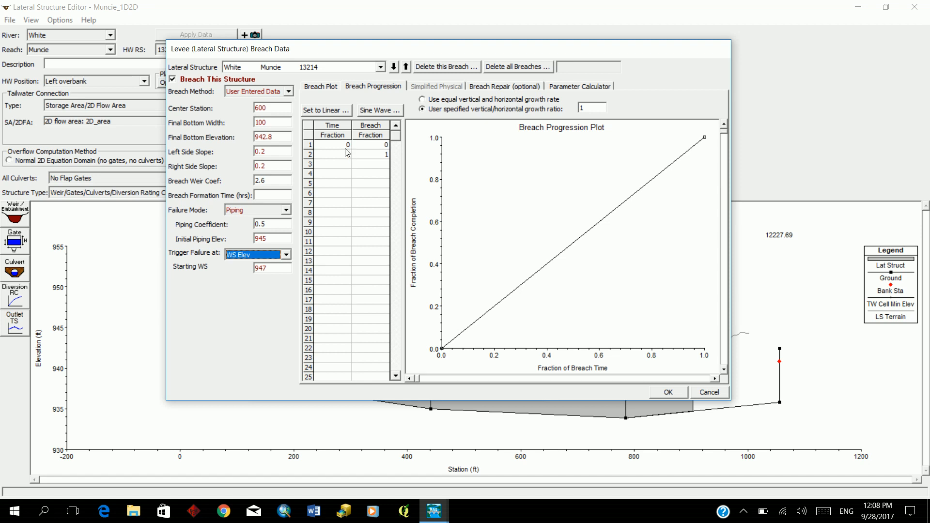
click(321, 88)
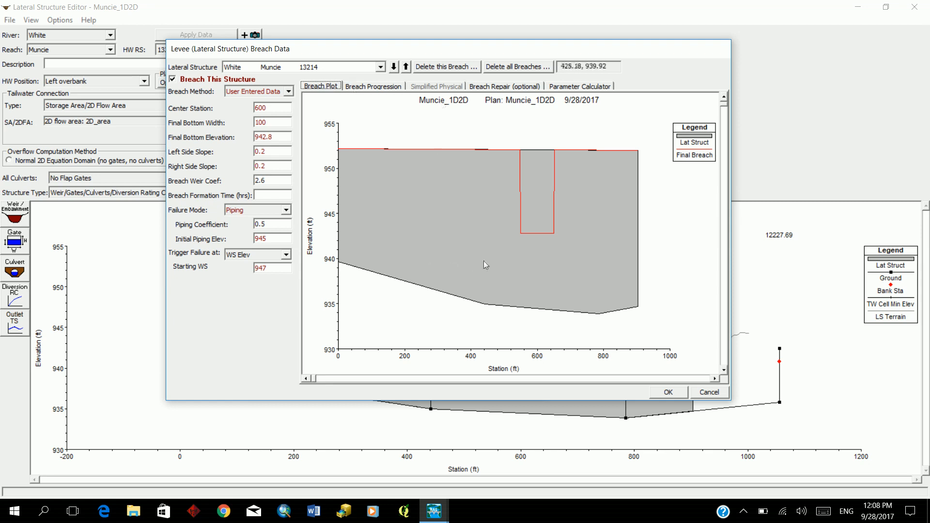
click(672, 393)
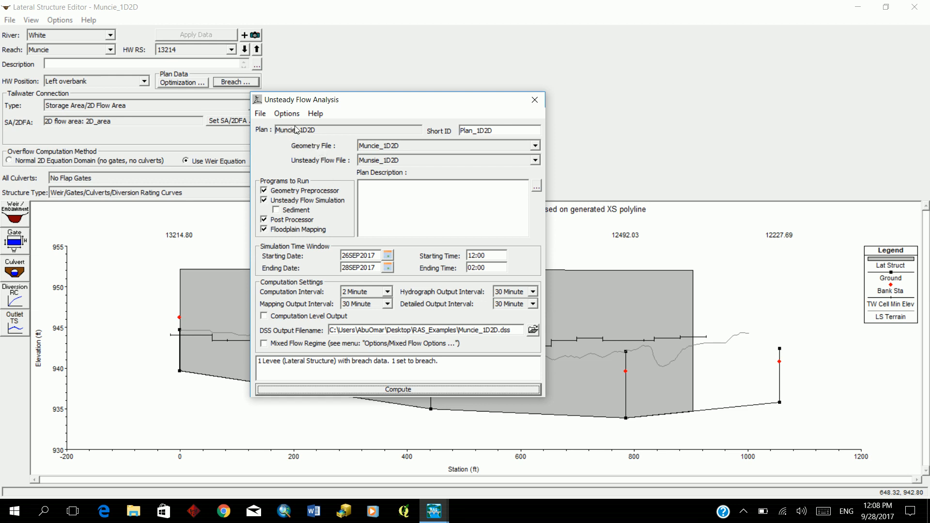
Set the breach formation time of lateral structure 13214 to 2 hours and accept the breach data.
click(236, 82)
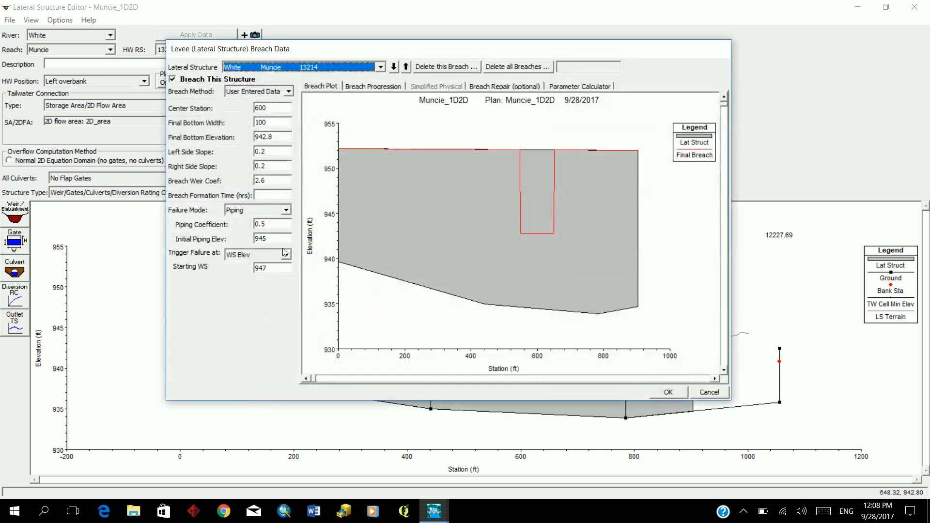
click(276, 194)
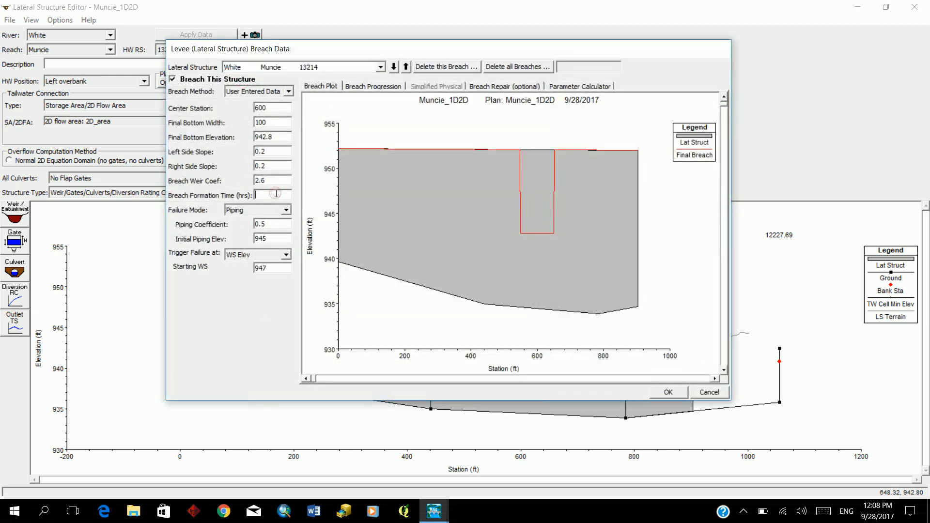
text(2)
click(668, 392)
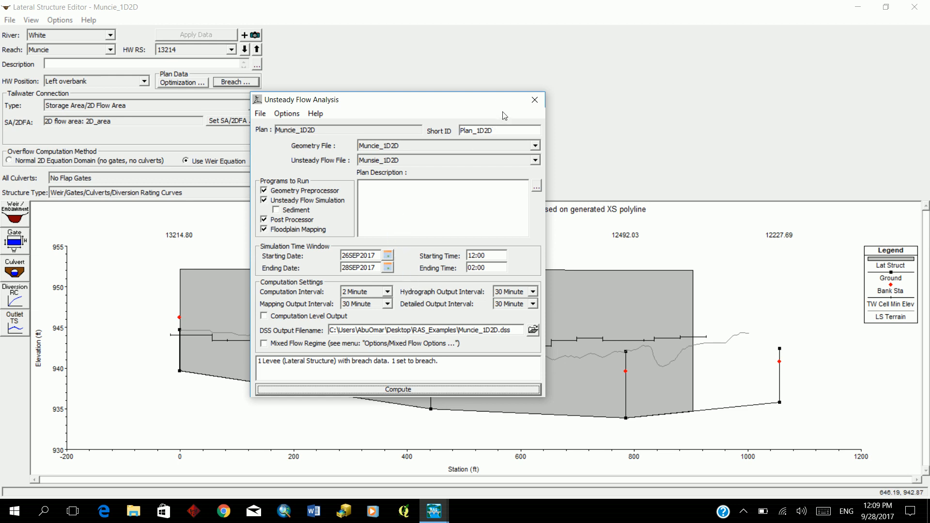
Close the Lateral Structure Editor and save the Muncie_1D2D geometry data.
click(914, 7)
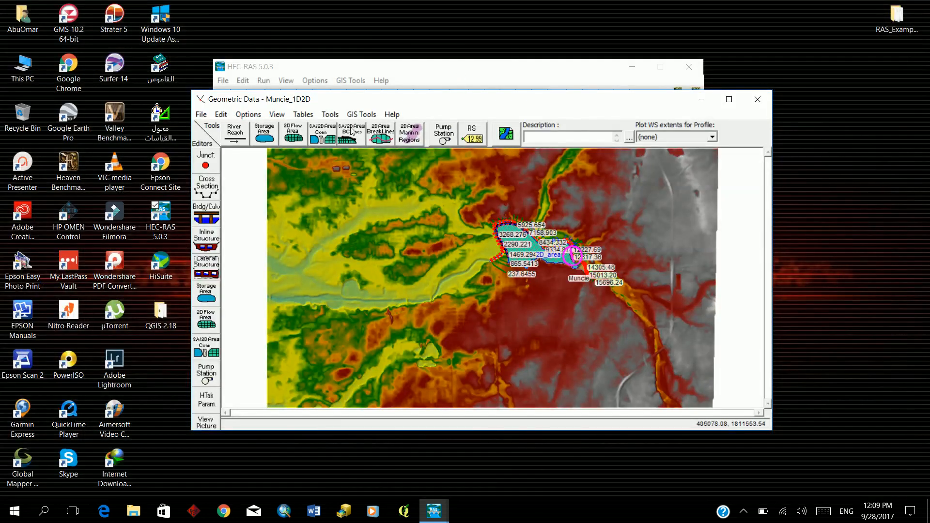
click(201, 114)
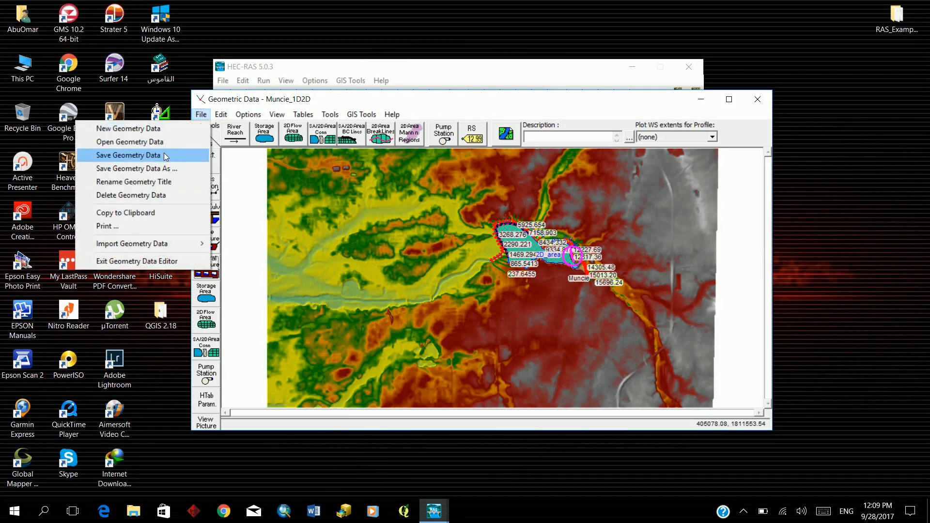
click(164, 155)
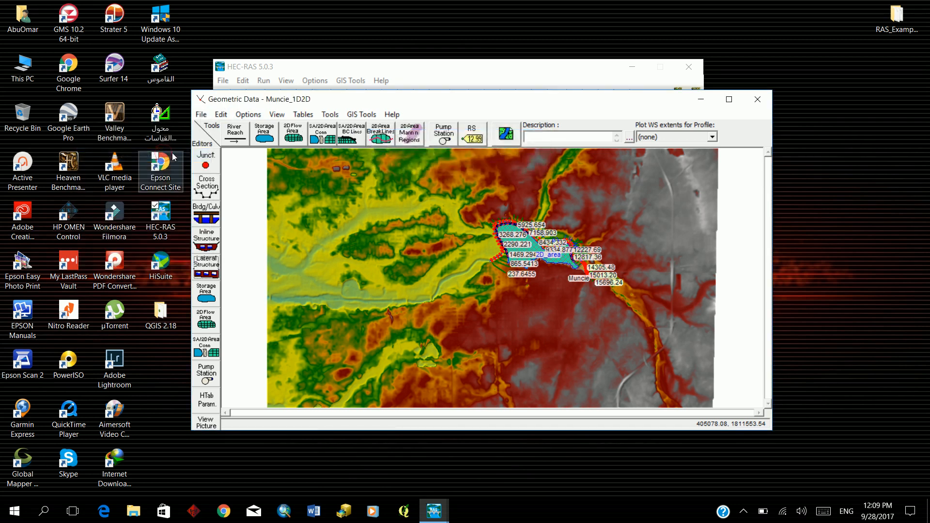
Compute the Muncie_1D2D unsteady flow plan with the levee breach and close the reopened Lateral Structure Editor.
click(438, 76)
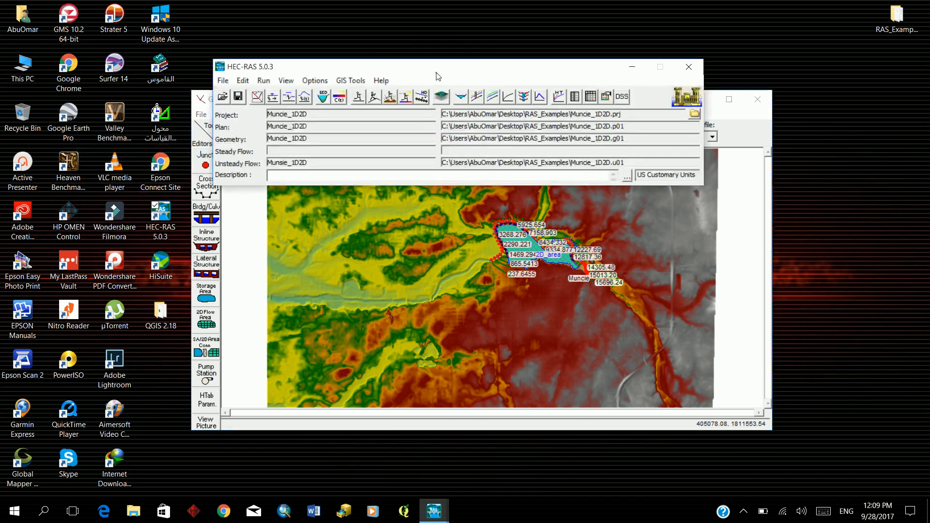
click(750, 113)
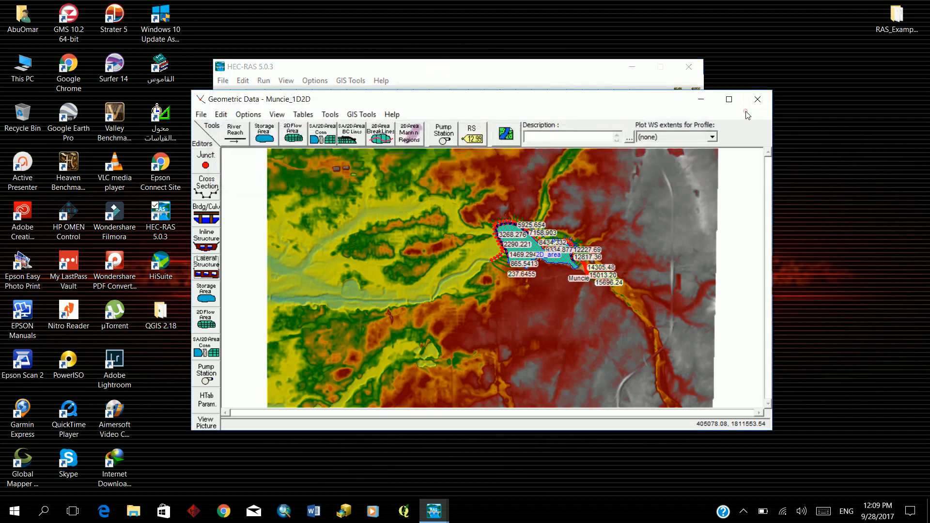
mouse_move(428, 513)
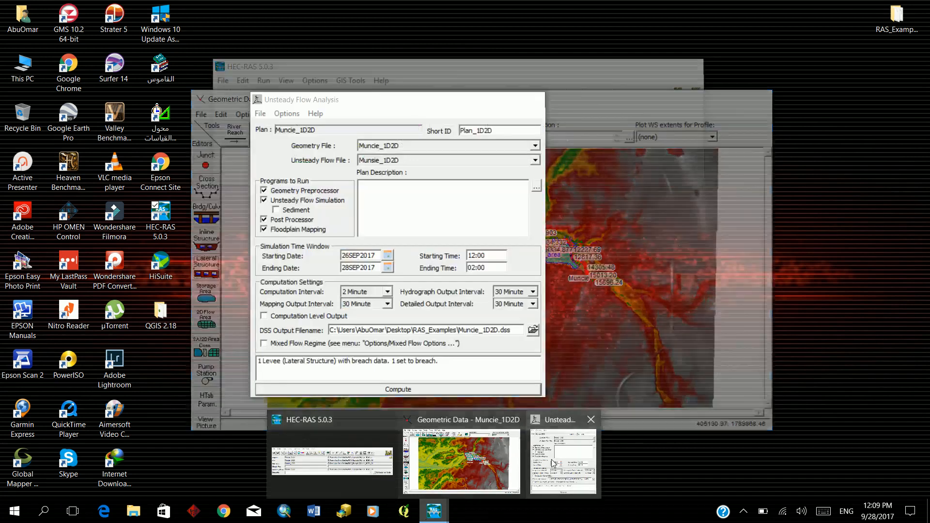
click(552, 457)
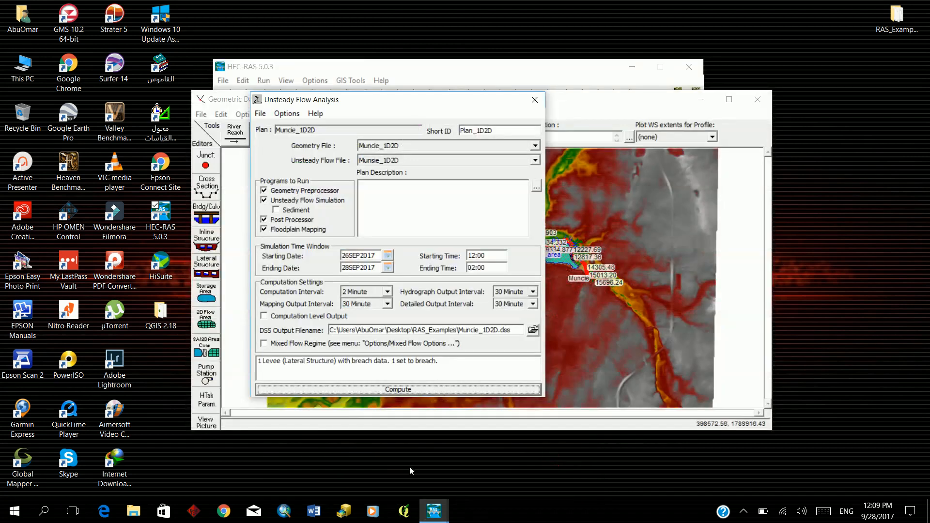
mouse_move(434, 510)
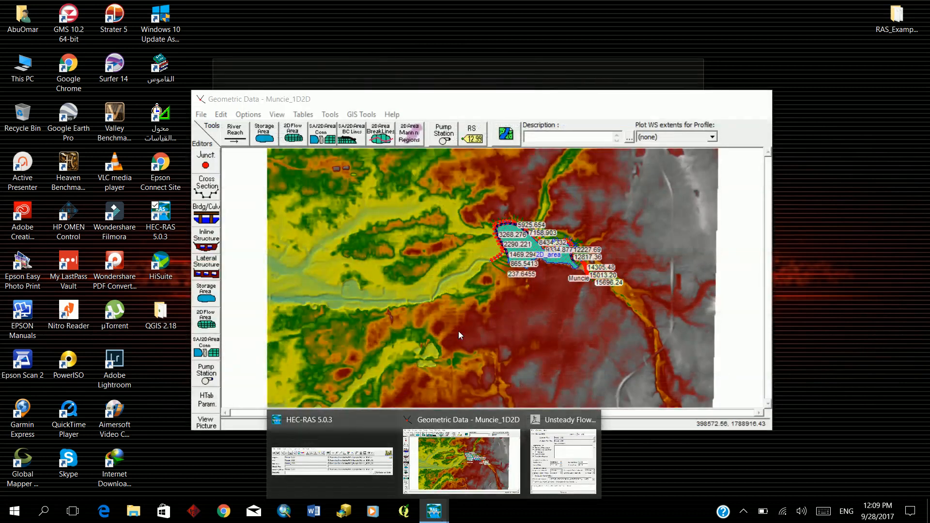
click(207, 260)
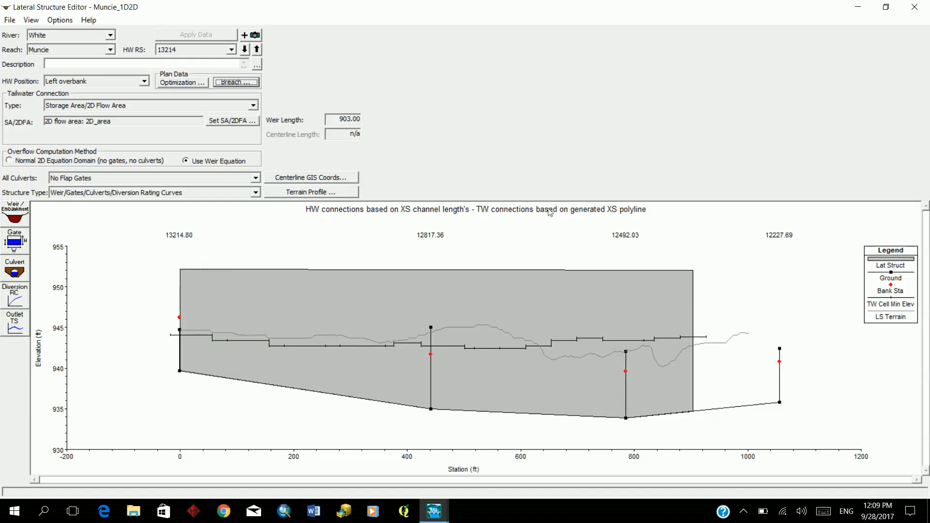
mouse_move(441, 511)
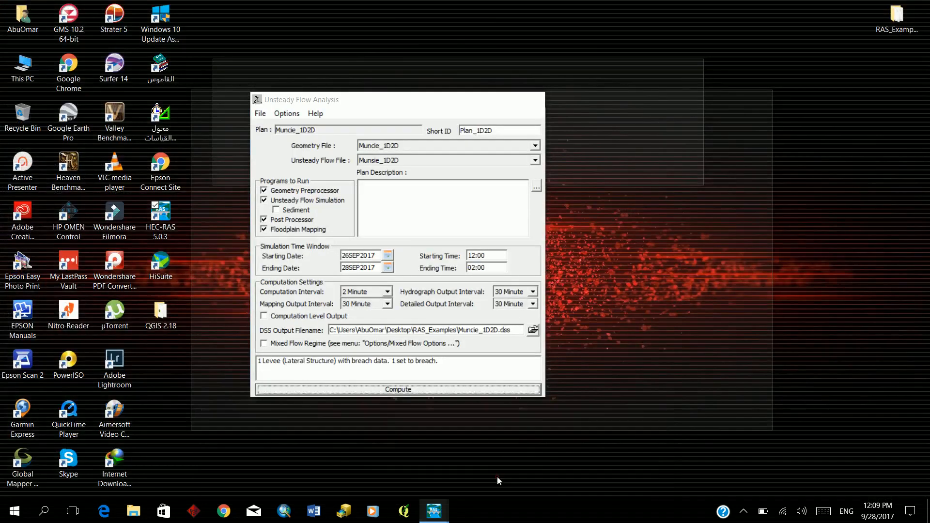
click(497, 460)
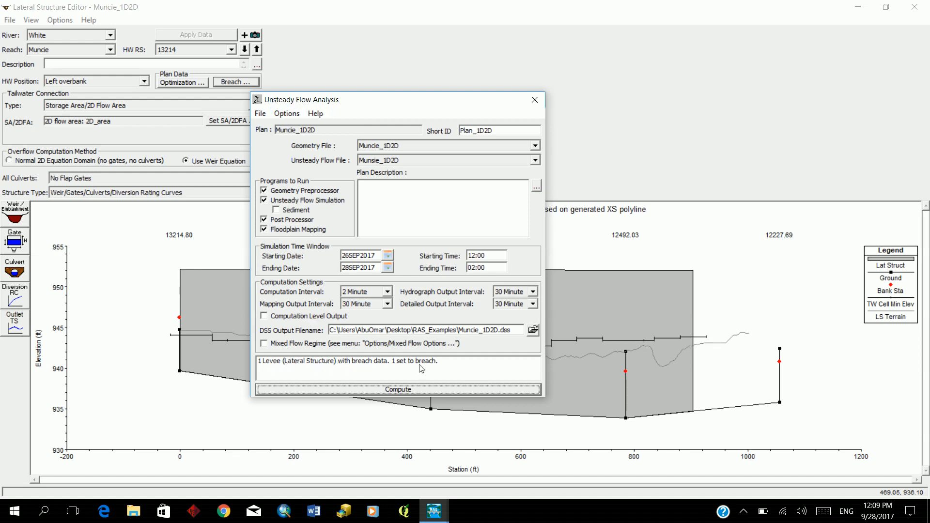
click(410, 391)
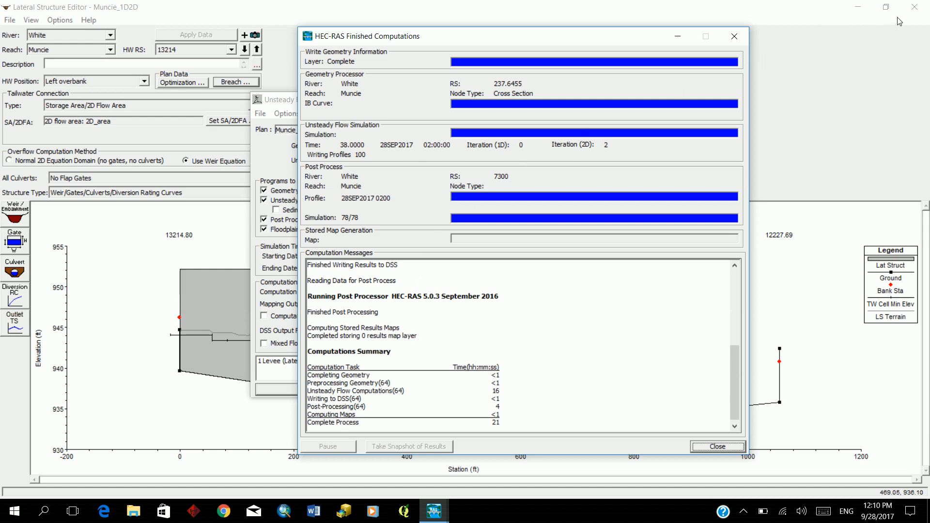
click(913, 7)
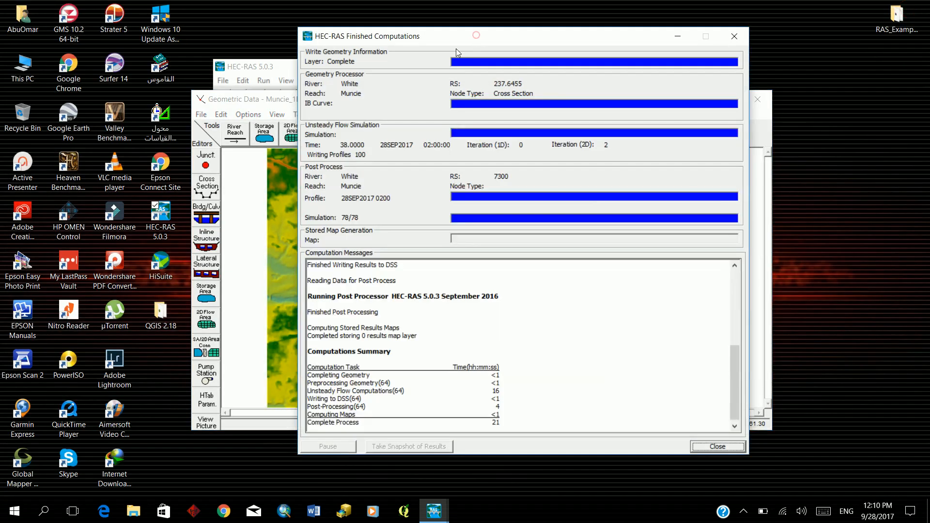
drag(464, 41, 468, 30)
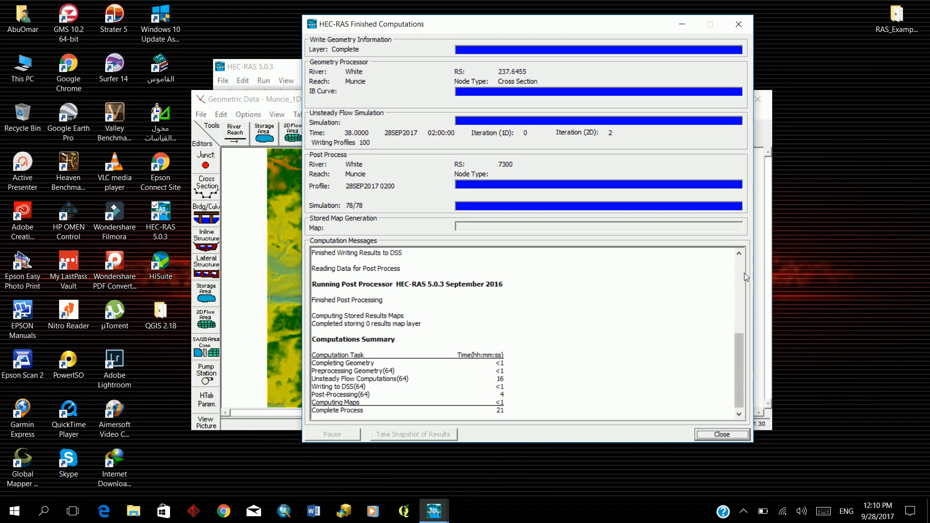
click(746, 517)
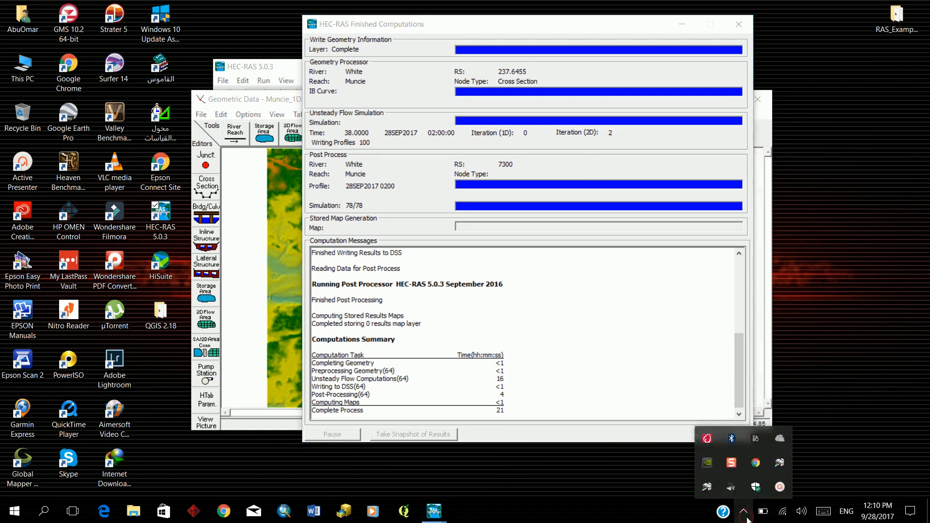
click(779, 487)
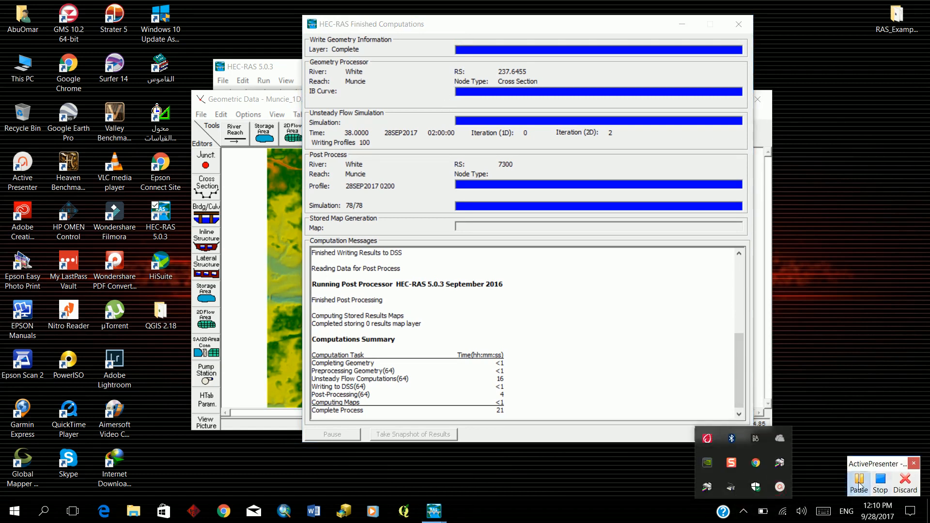
click(858, 482)
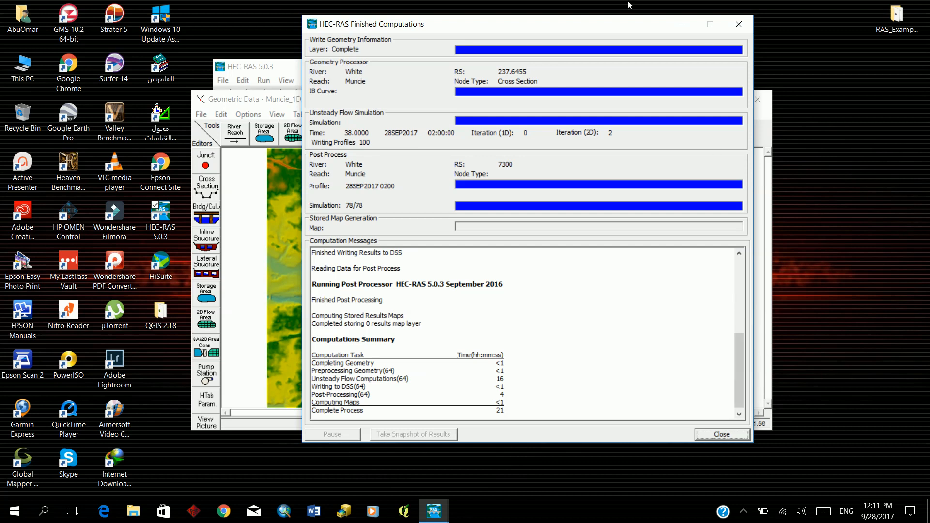
Dismiss the finished computations, check the background map layers of the geometry schematic, and leave the geometry editor.
click(738, 24)
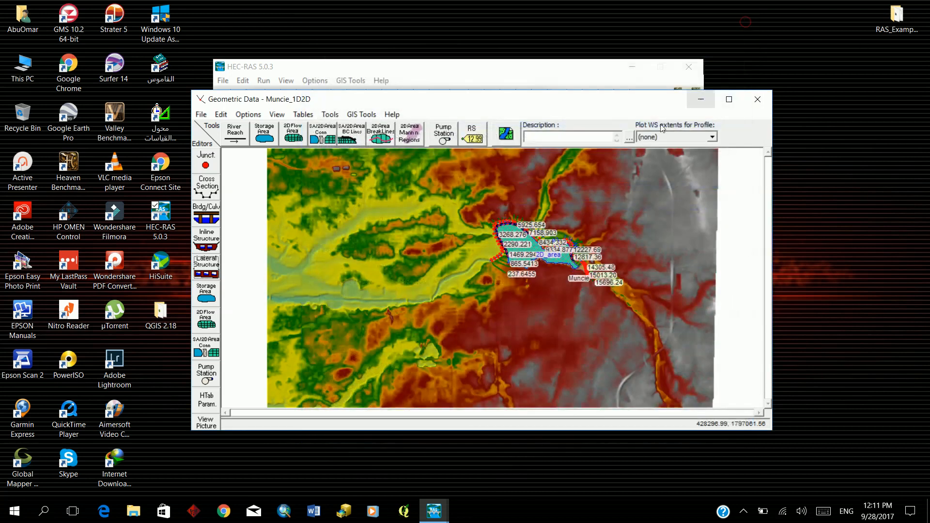
click(735, 98)
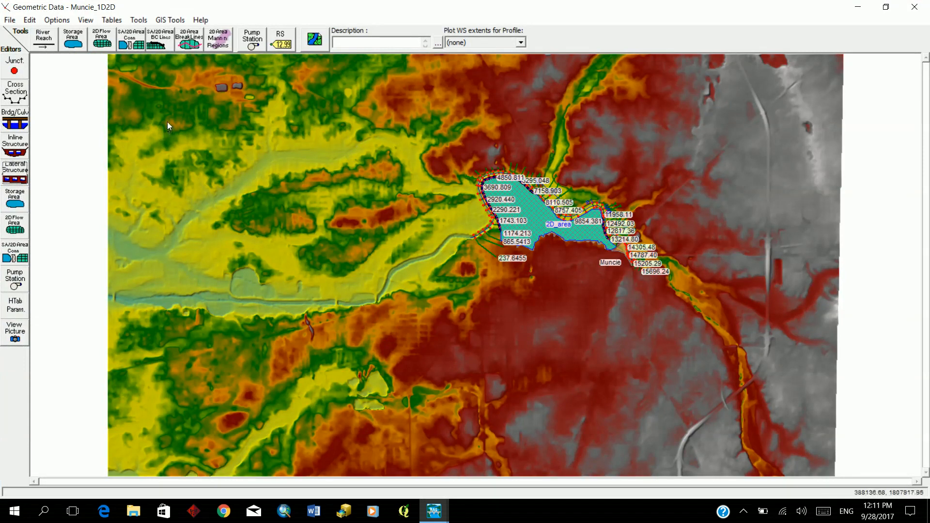
click(316, 44)
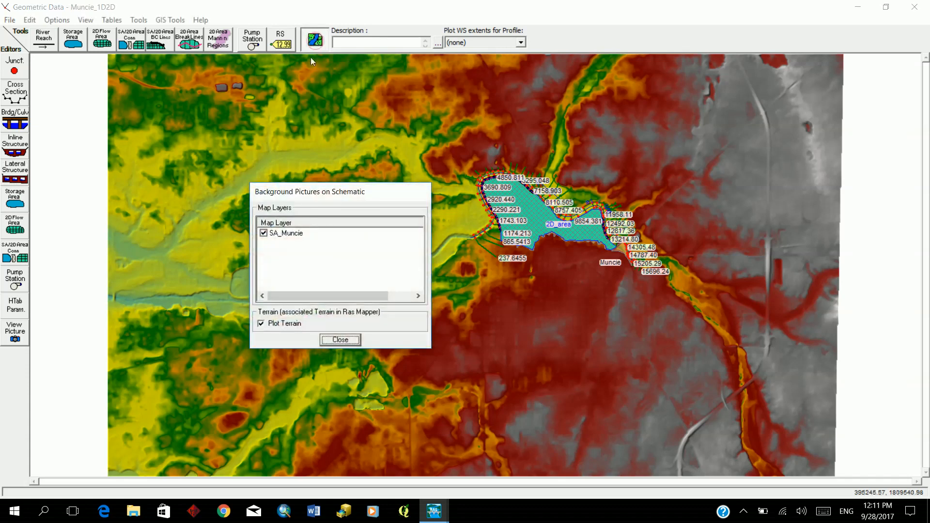
click(328, 340)
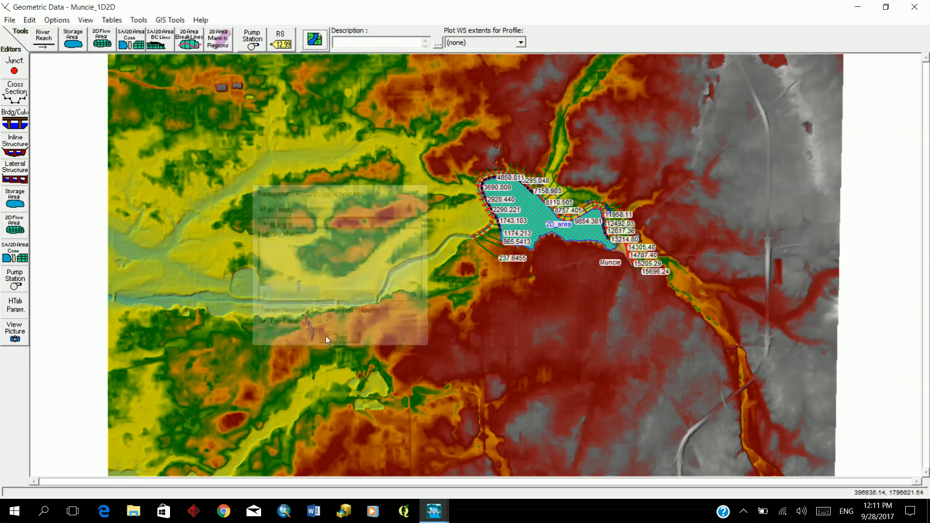
click(924, 12)
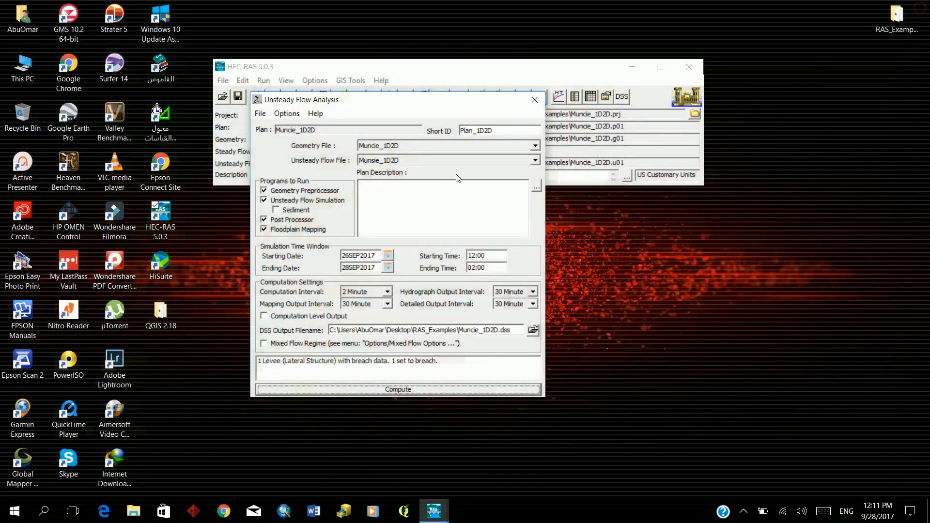
Open RAS Mapper and view the Plan_1D2D depth results over the whole 2D flow area and river bend.
click(407, 81)
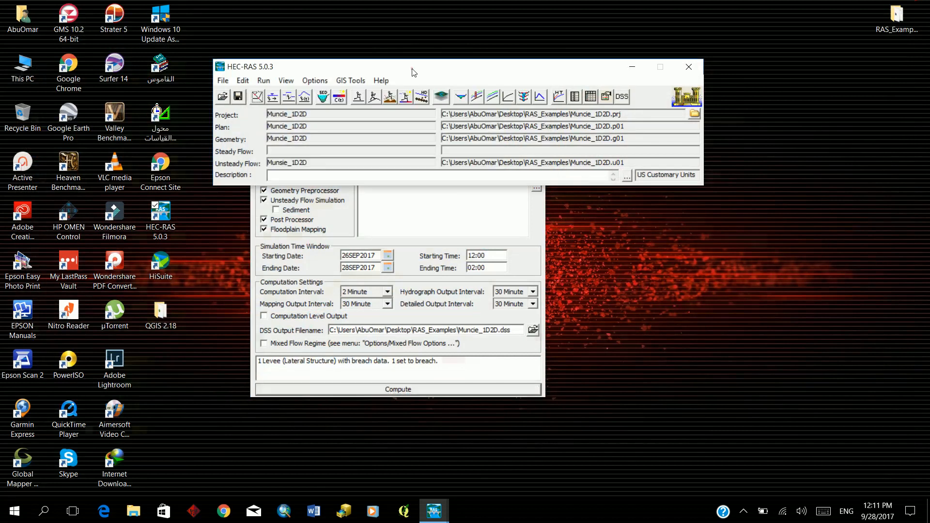
click(442, 98)
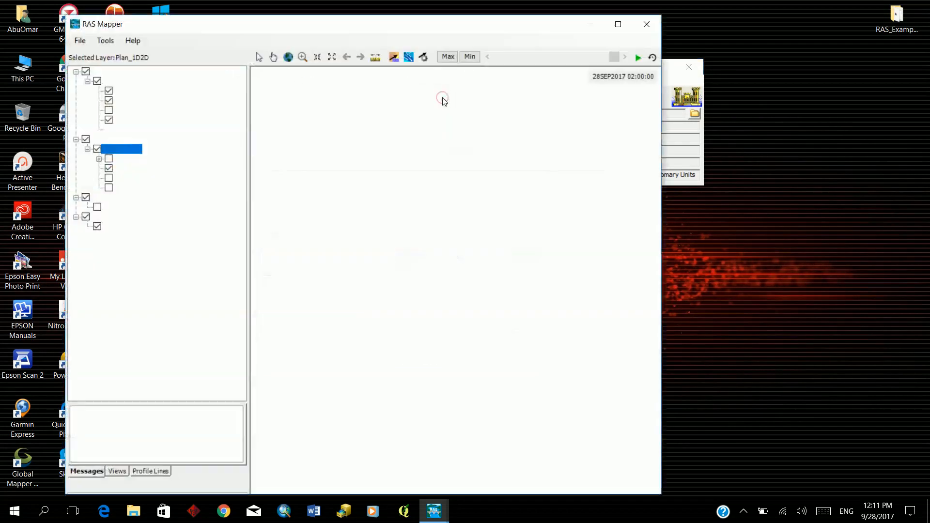
click(618, 25)
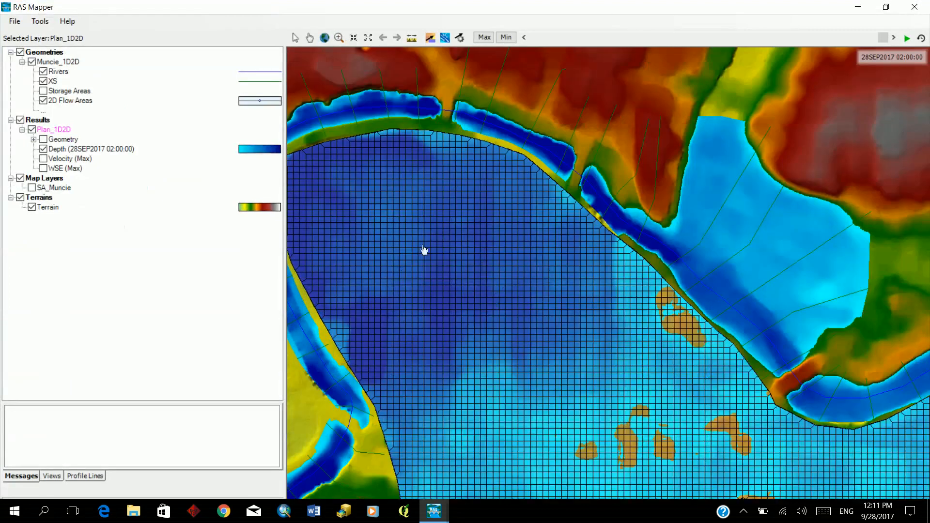
click(356, 39)
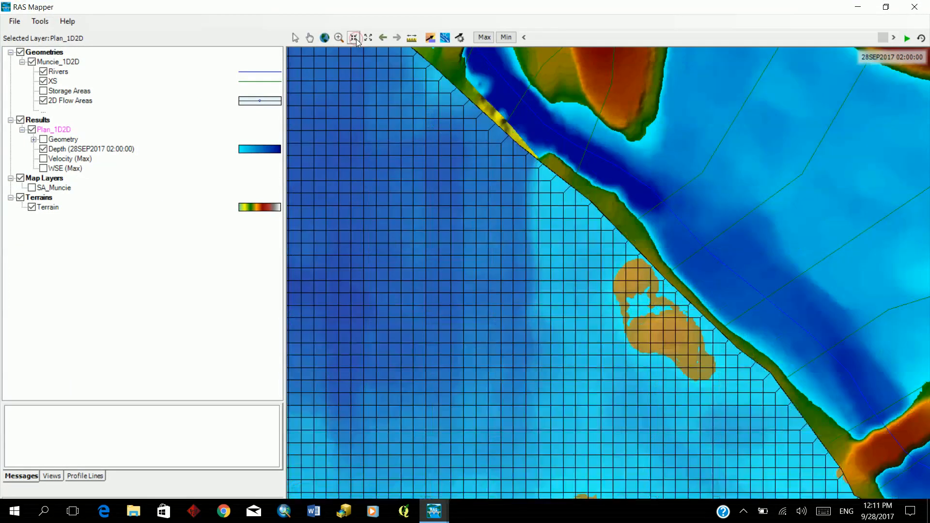
click(369, 38)
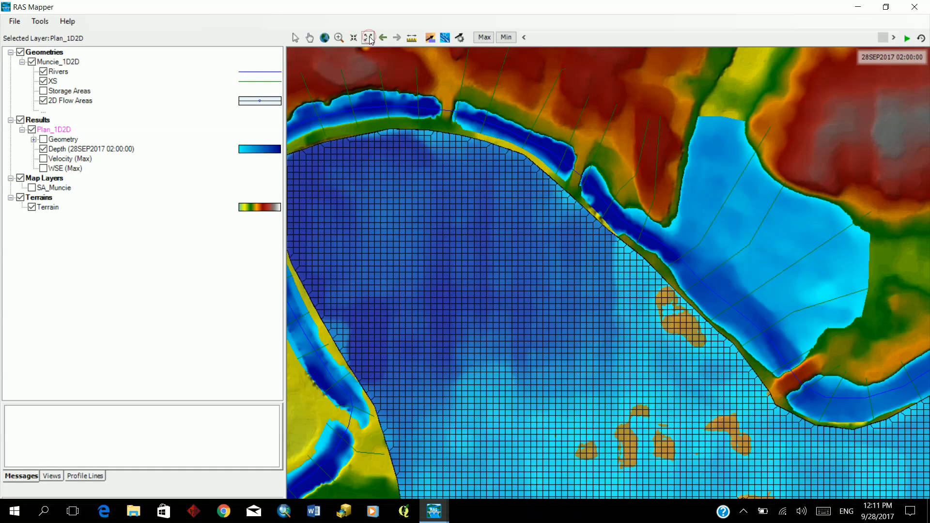
click(369, 39)
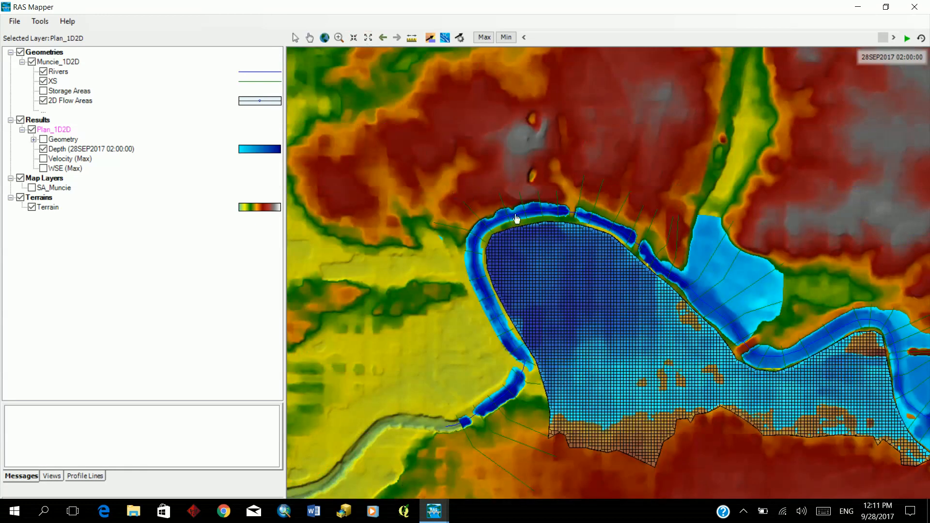
drag(284, 269, 199, 285)
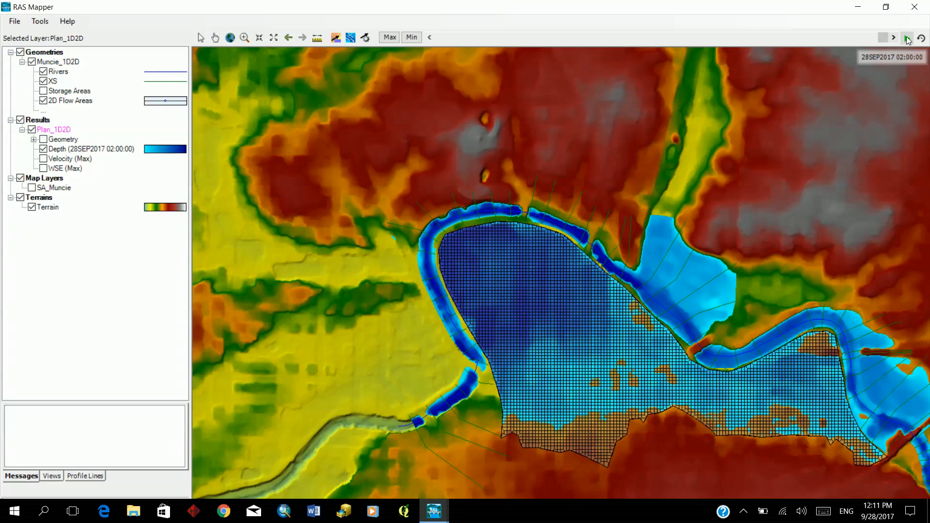
Animate the Plan_1D2D depth map from 26SEP2017 12:00:00 to 28SEP2017 02:00:00 and return it to the starting time.
drag(877, 38, 432, 39)
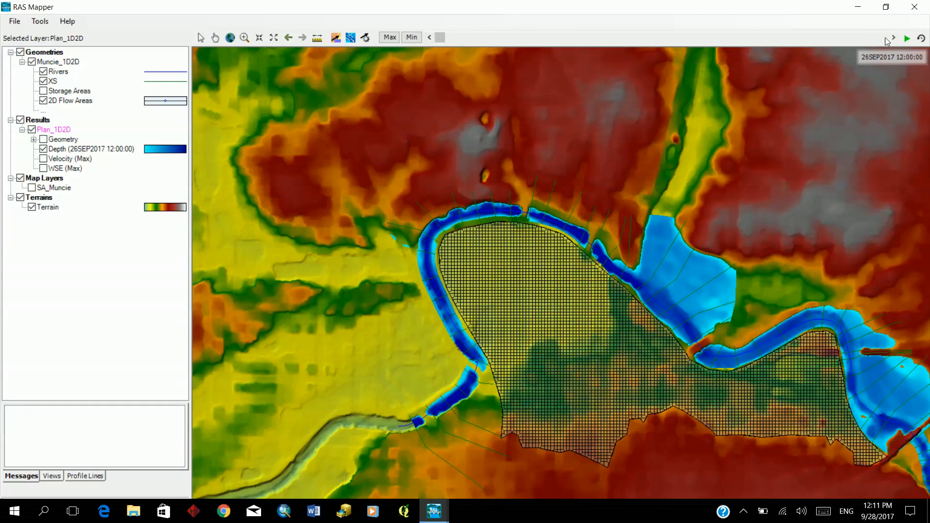
click(907, 38)
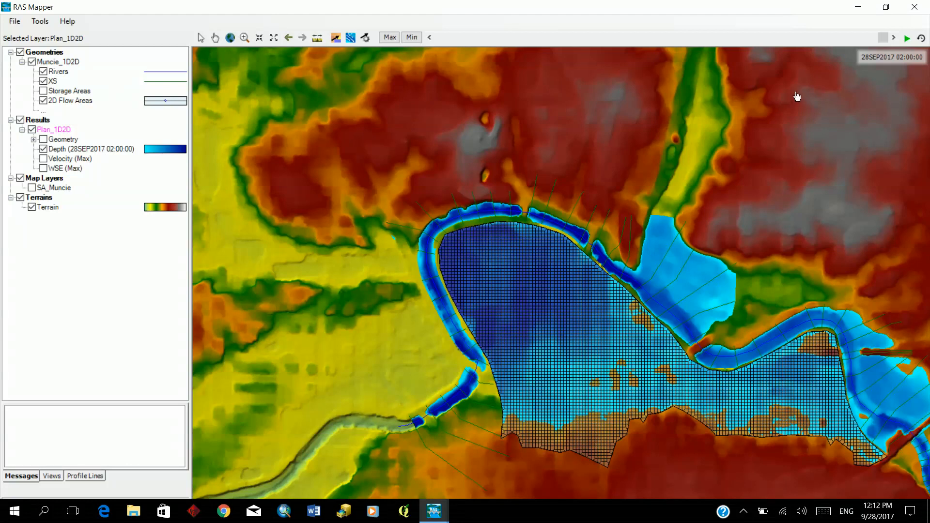
drag(882, 39, 440, 45)
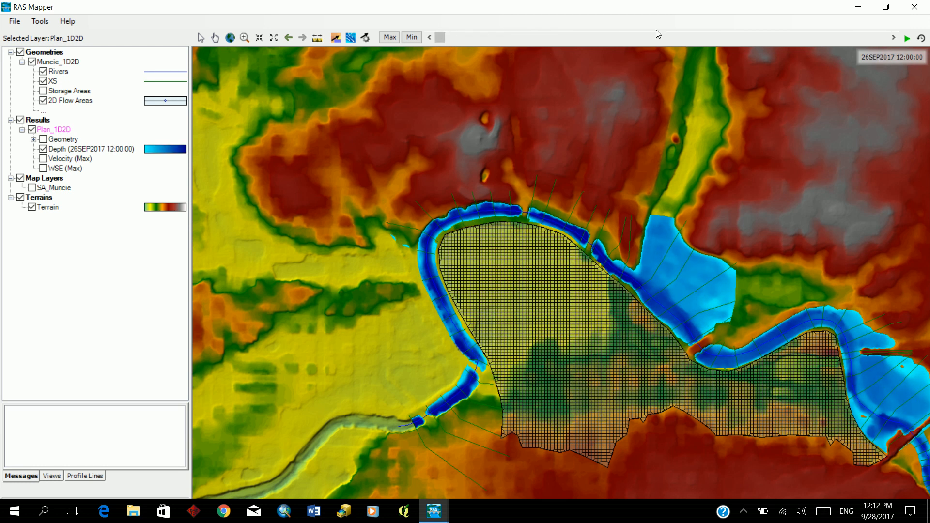
Animate the Plan_1D2D depth map again and compare the simulation's maximum and minimum depths, ending on the maximum.
click(907, 38)
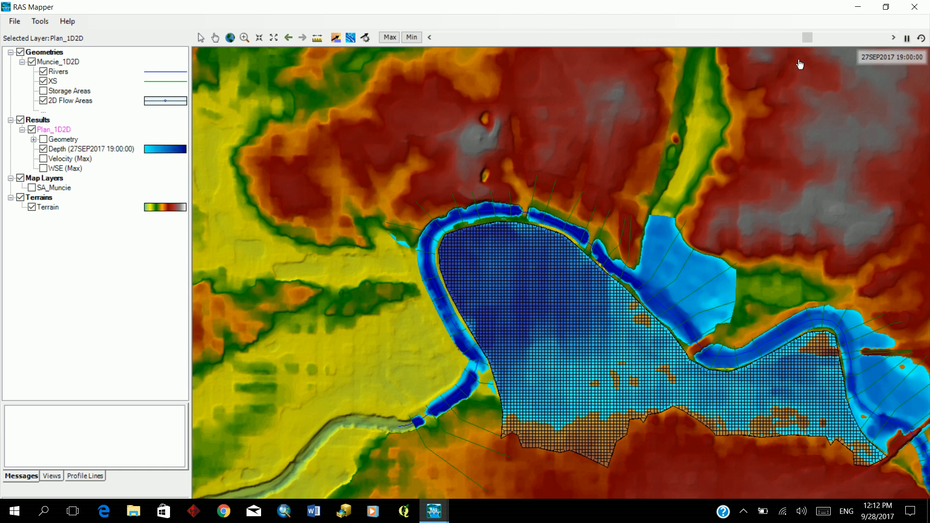
click(390, 39)
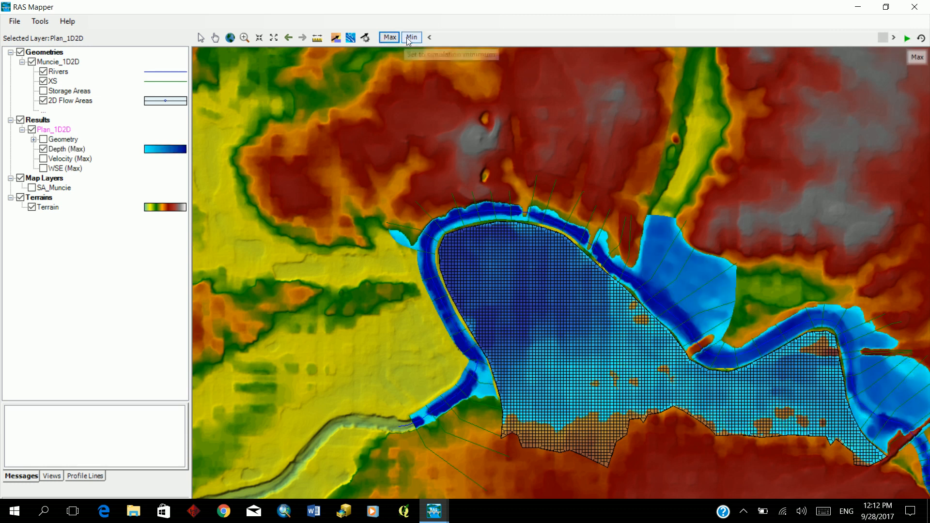
click(407, 40)
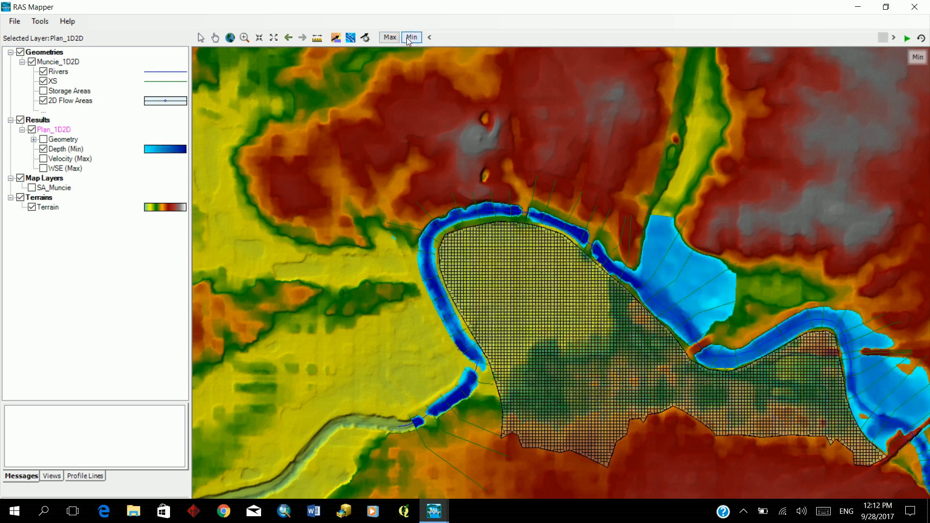
click(392, 40)
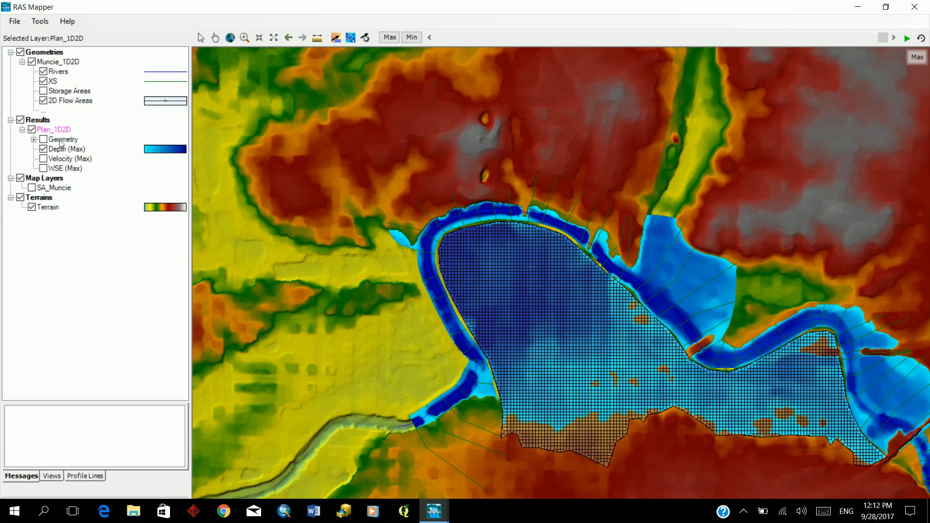
Hide the maximum depth layer and examine the bare terrain under the 2D flow area and the downstream river reach.
click(44, 149)
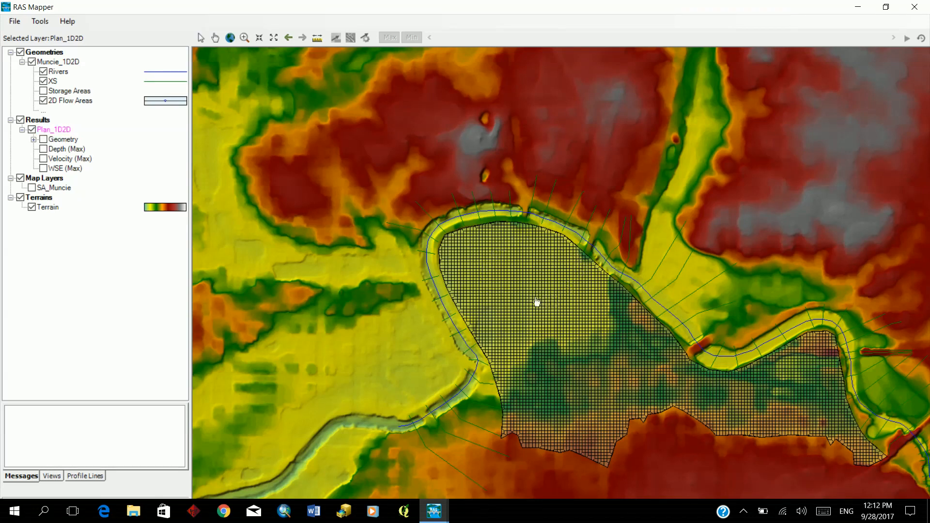
click(886, 7)
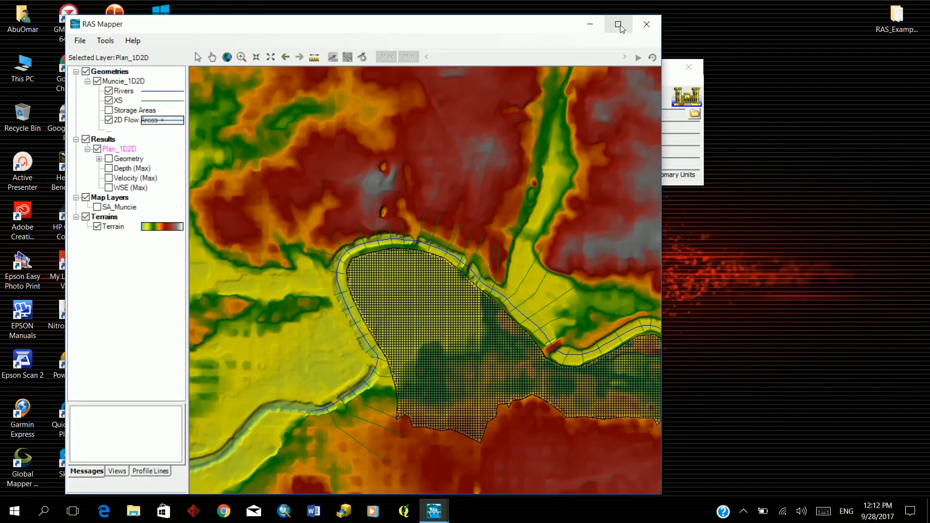
click(618, 24)
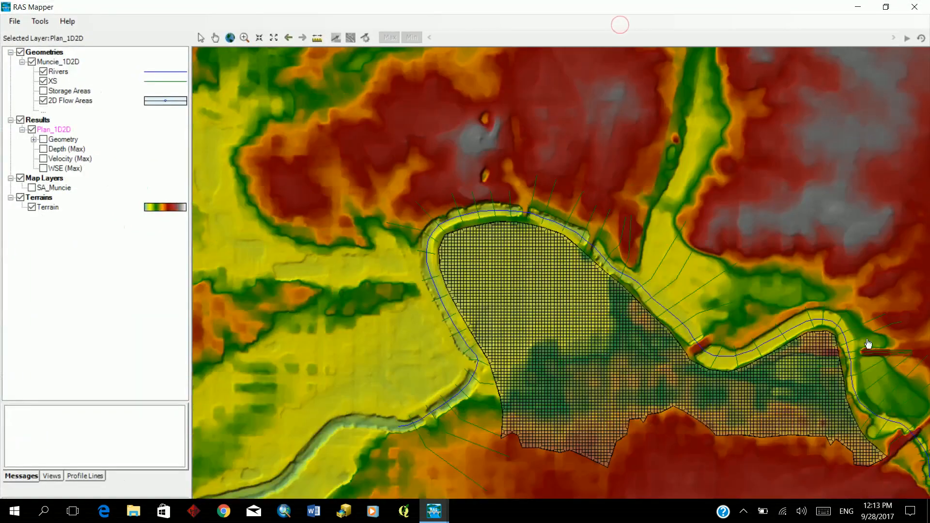
drag(731, 248, 586, 183)
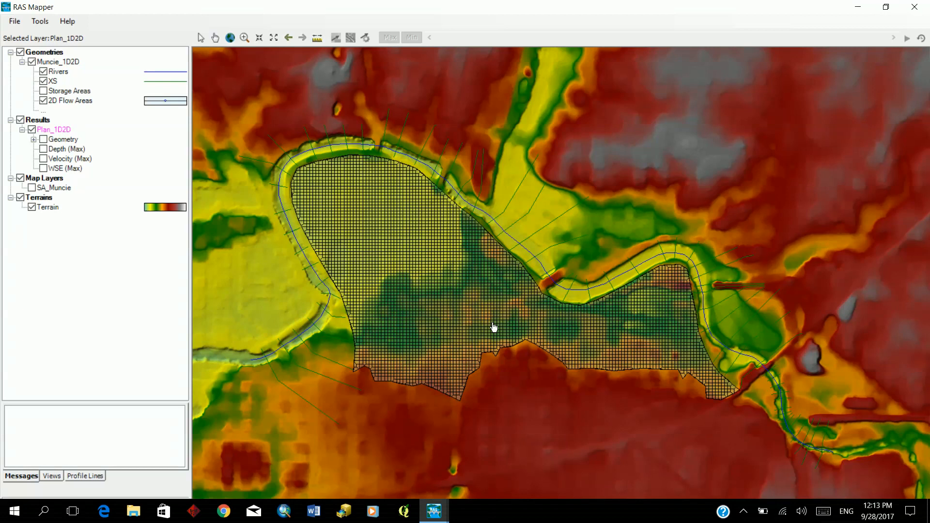
Display the Plan_1D2D velocity map in place of depth and animate it through the simulation to 28SEP2017 02:00:00.
click(43, 149)
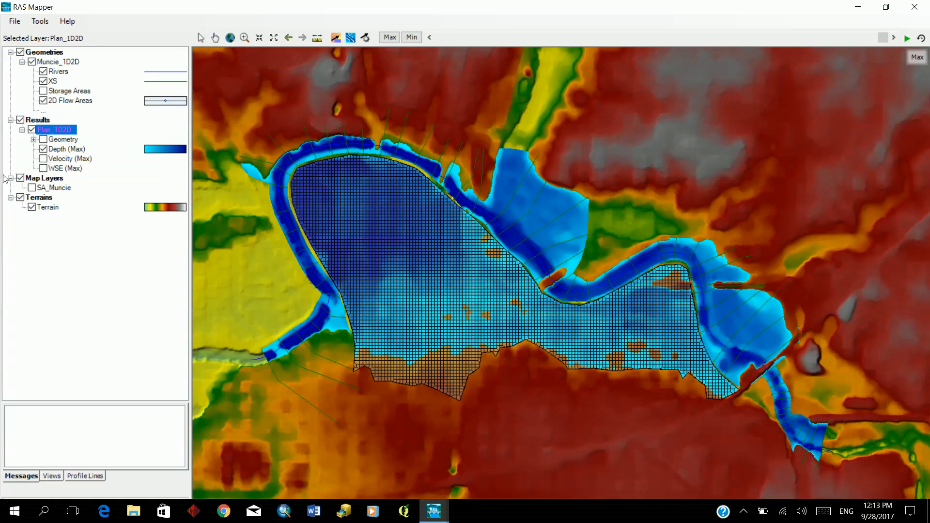
click(43, 159)
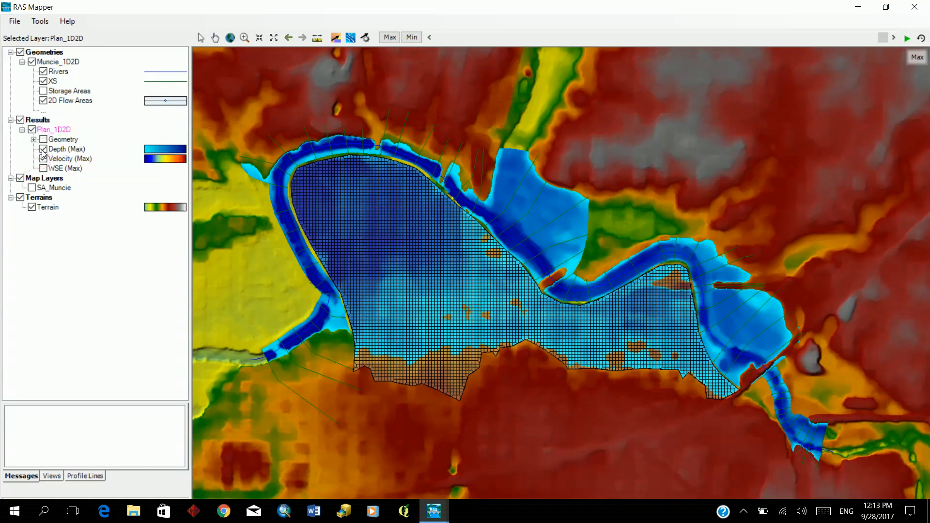
click(44, 150)
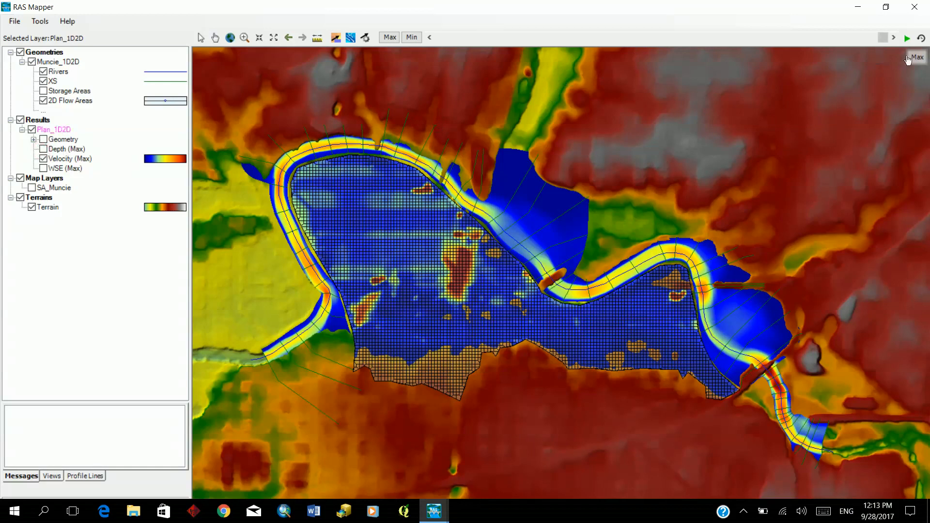
click(892, 38)
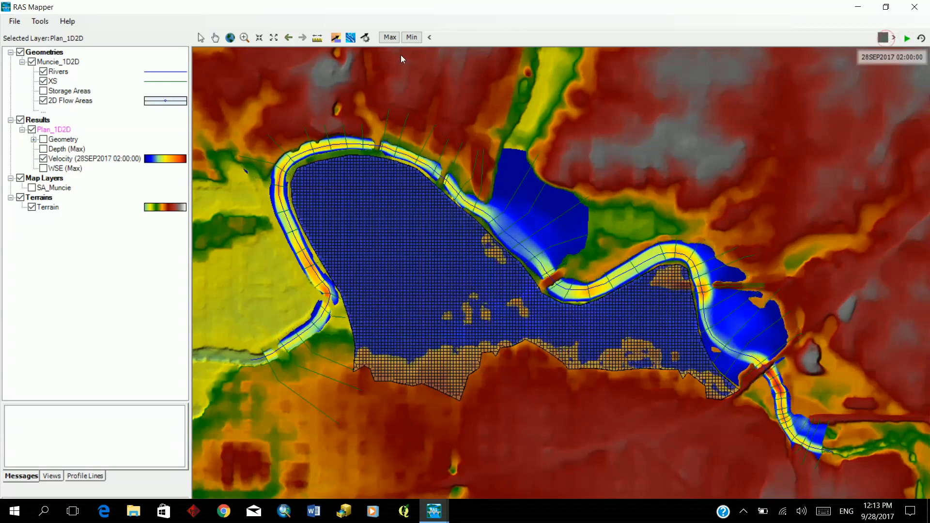
click(908, 38)
click(389, 38)
Replace the velocity map with the depth map and compare its maximum and minimum depths, ending on the maximum.
click(43, 149)
click(43, 159)
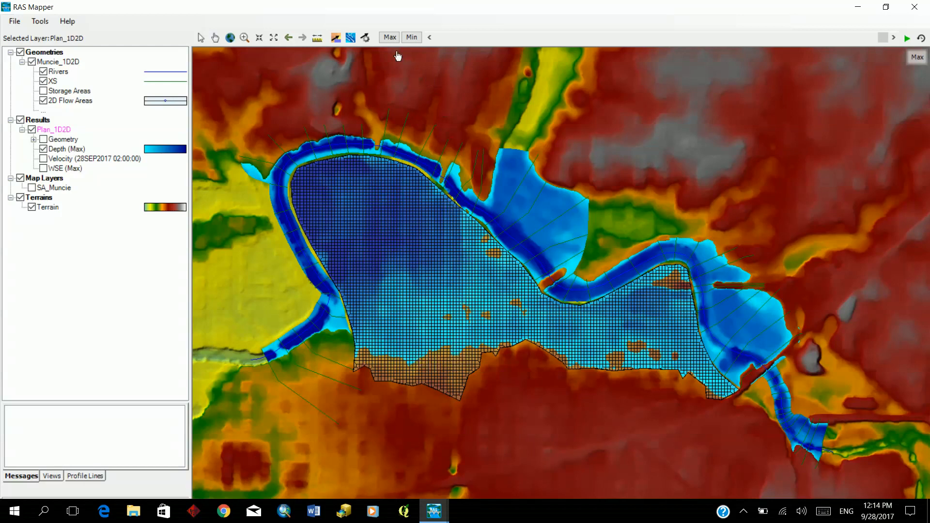
click(410, 41)
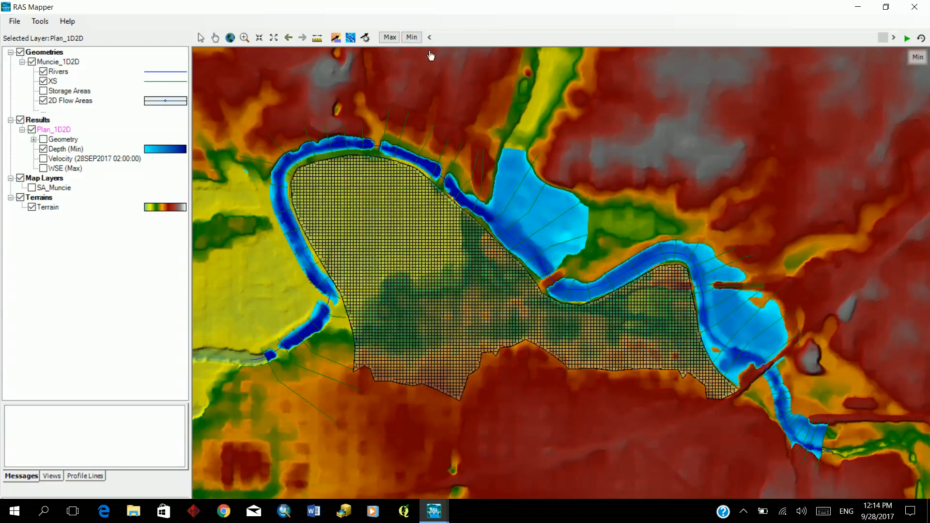
click(396, 38)
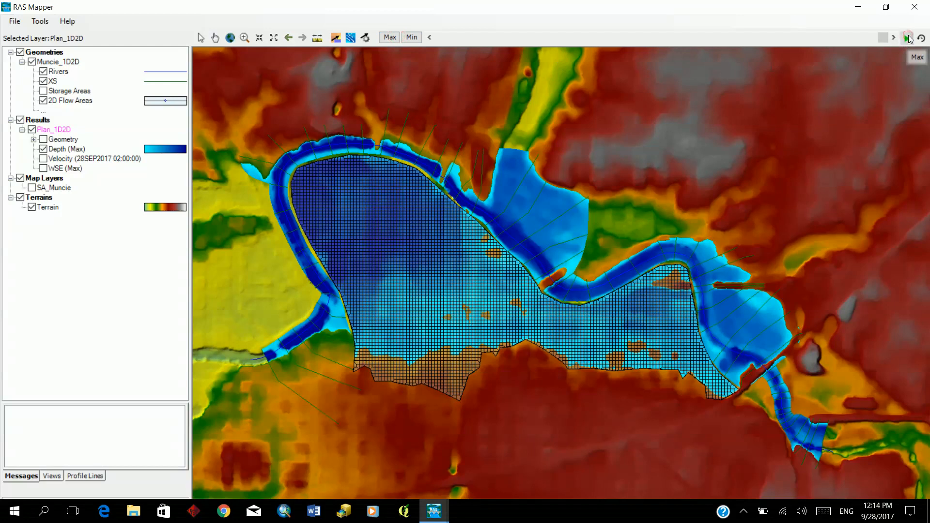
Show the minimum depth and animate the depth map through the simulation to 28SEP2017 02:00:00.
click(415, 38)
click(882, 38)
click(906, 38)
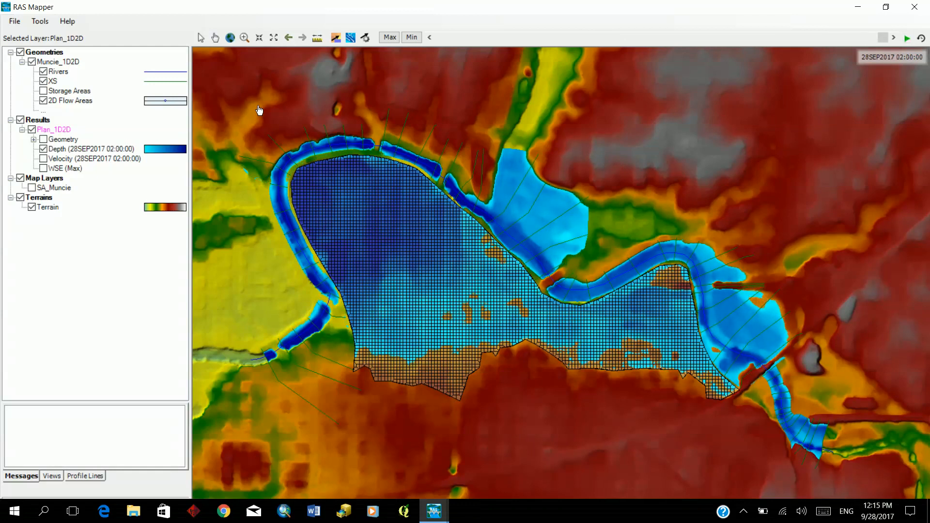
Show the velocity map at 28SEP2017 02:00:00 without depth and turn on particle tracing over it.
click(43, 158)
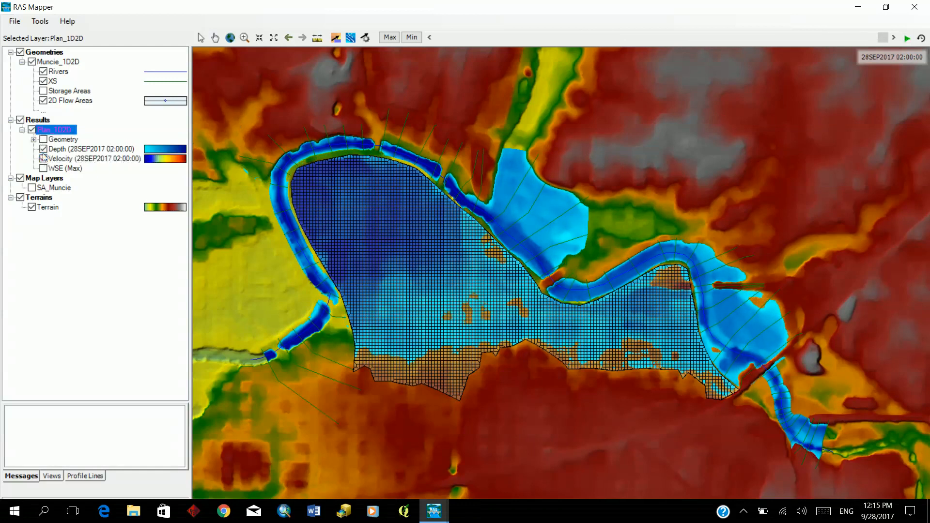
click(43, 148)
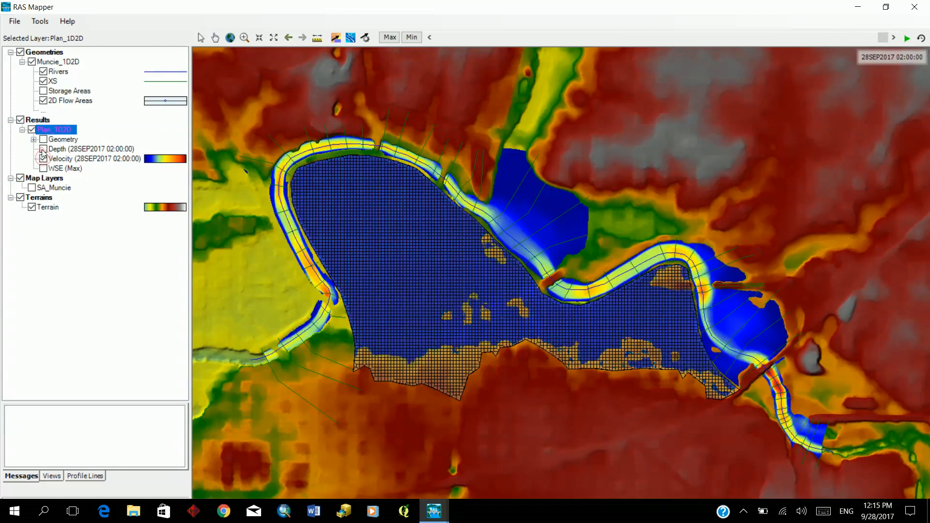
click(350, 39)
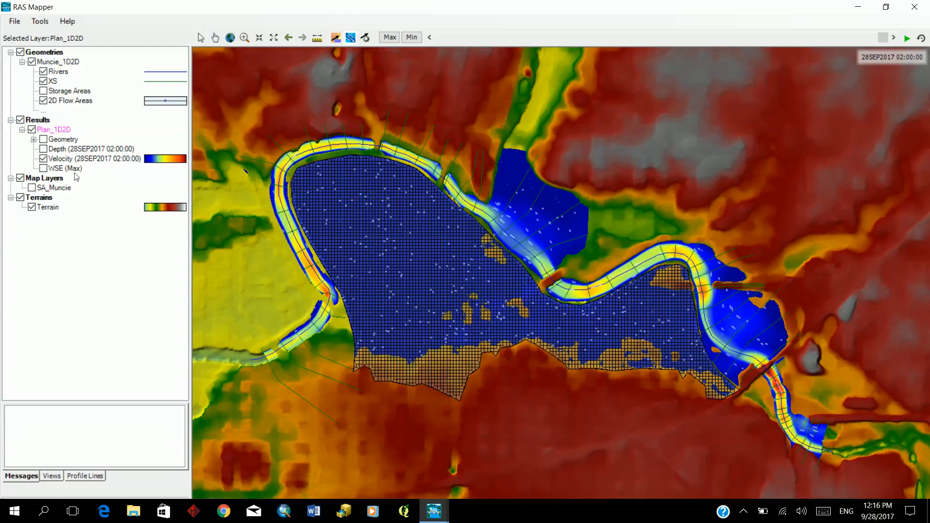
Replace the velocity map with depth to view the particle tracing over it, and turn the tracing off.
click(43, 149)
click(43, 158)
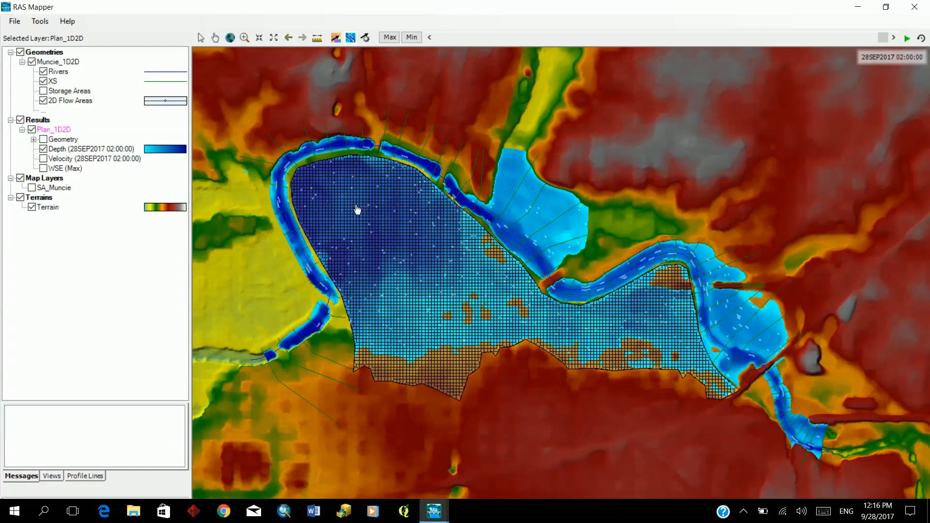
click(351, 38)
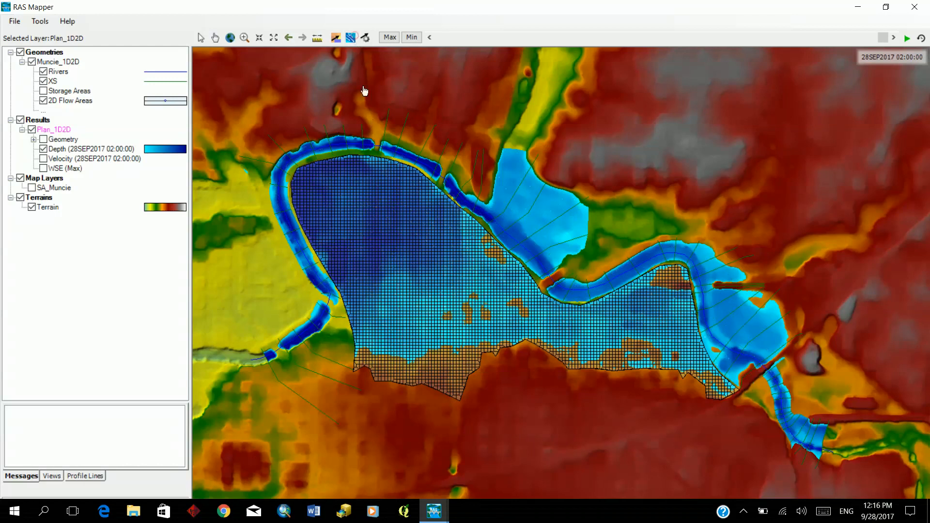
Plot the depth time series for a cell inside the northwestern part of the 2D flow area and close the plot.
right_click(366, 209)
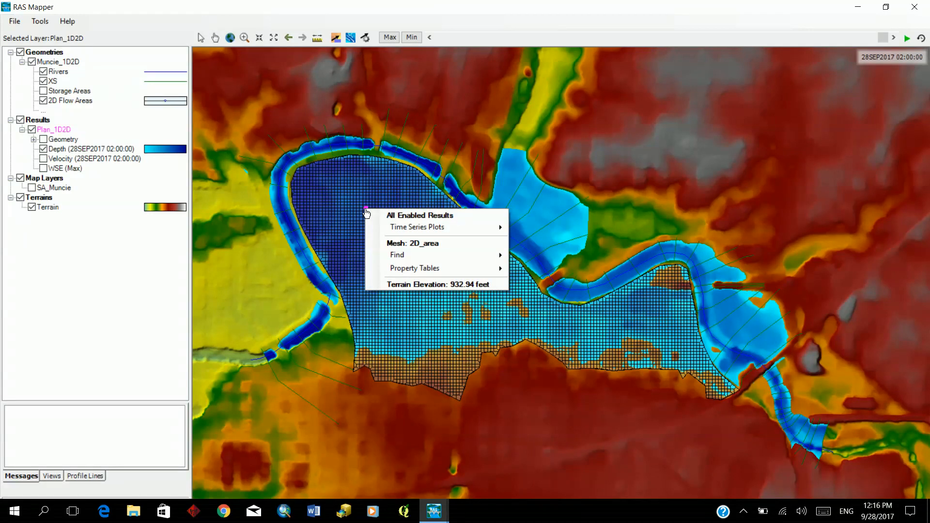
mouse_move(386, 270)
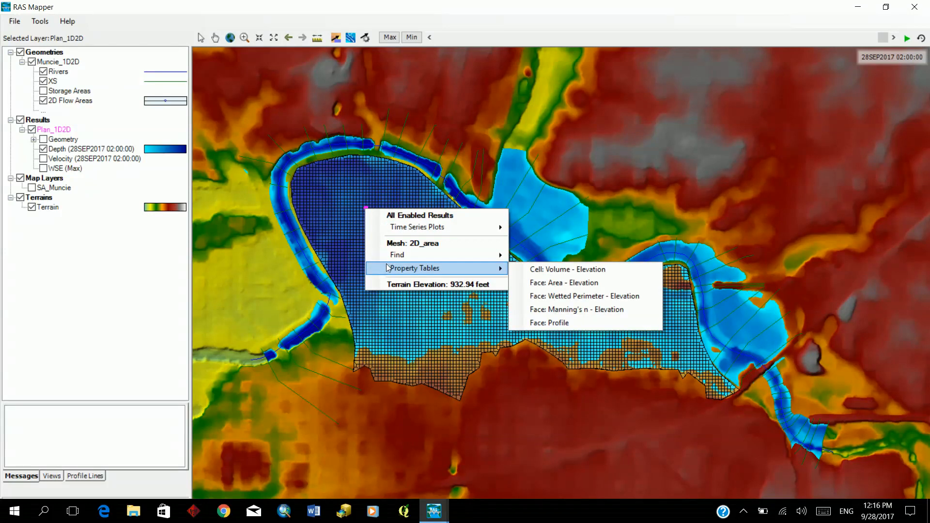
mouse_move(397, 252)
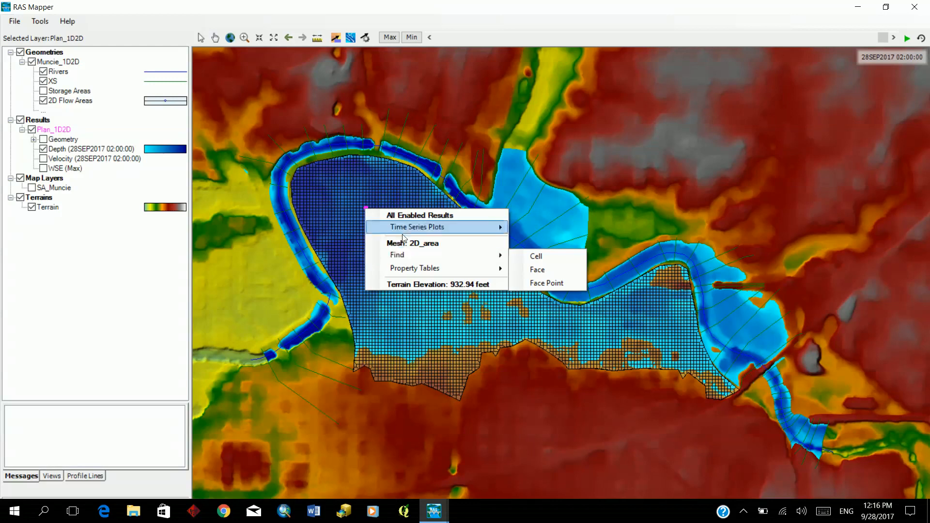
mouse_move(407, 230)
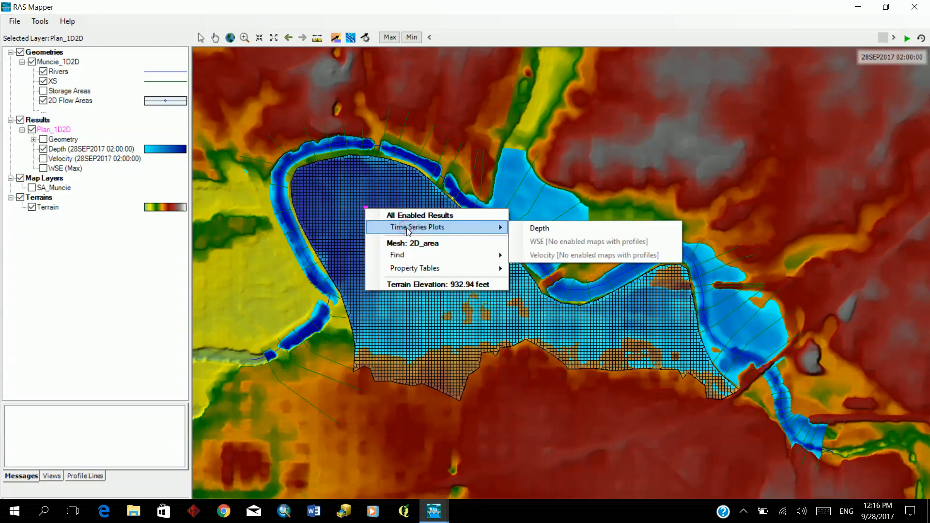
click(524, 232)
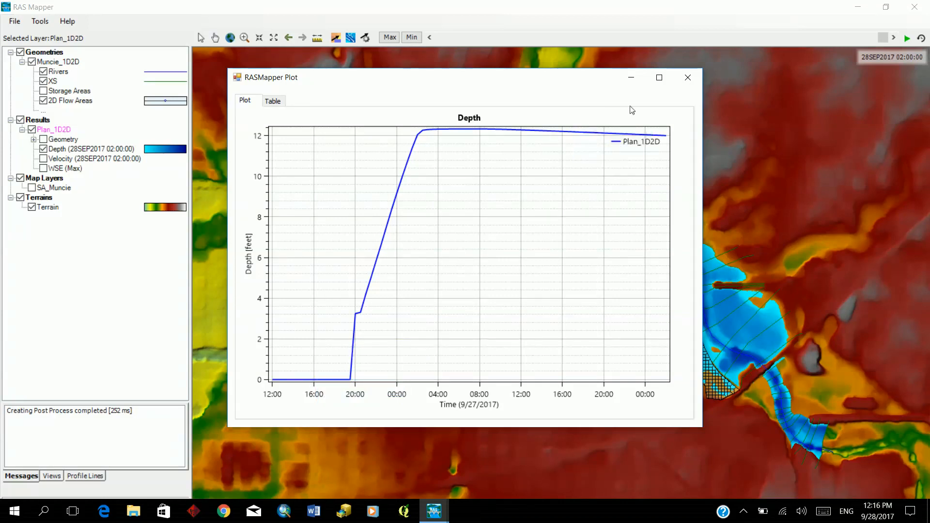
click(687, 77)
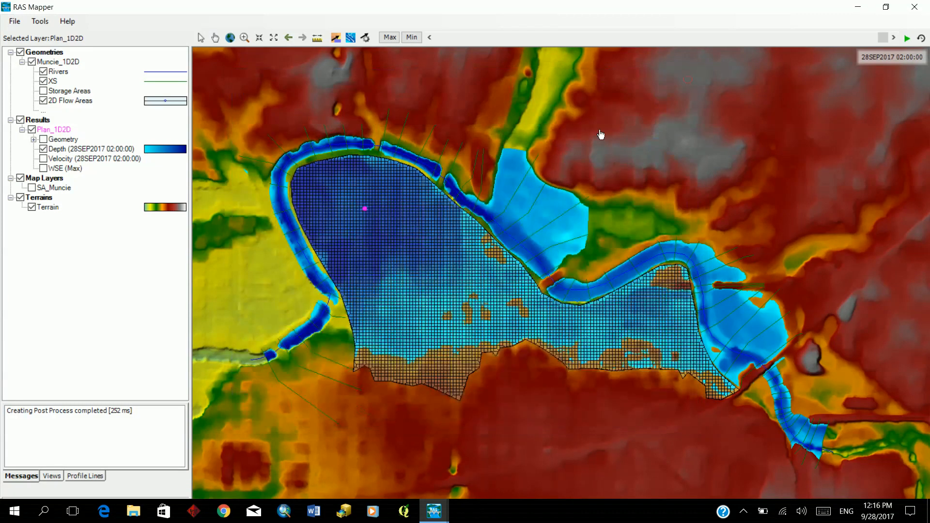
Plot the depth time series for a second point, slightly northwest of the first, and close the plot.
right_click(344, 188)
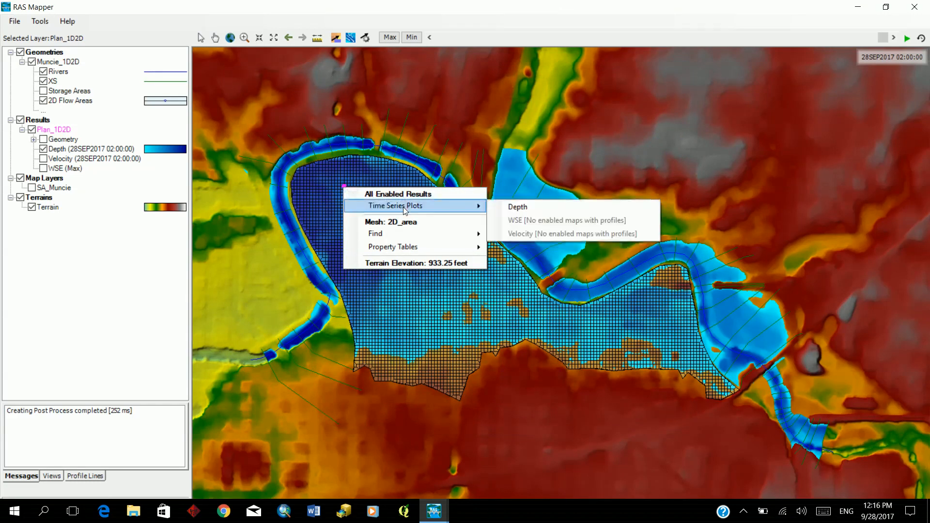
mouse_move(411, 237)
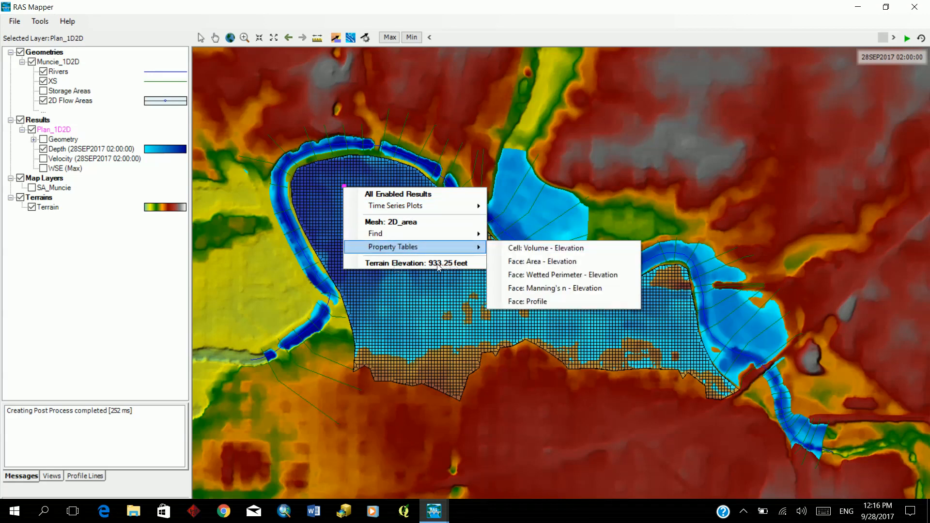
mouse_move(467, 207)
click(509, 208)
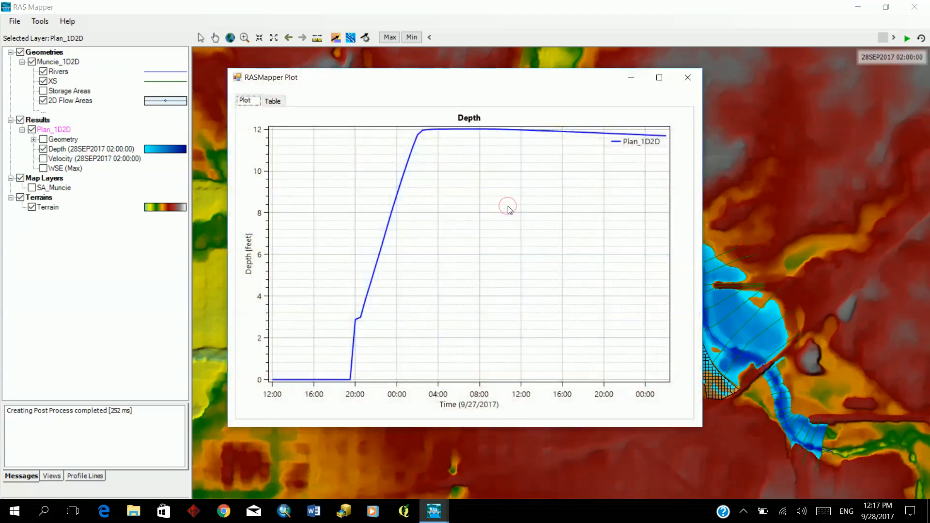
click(696, 79)
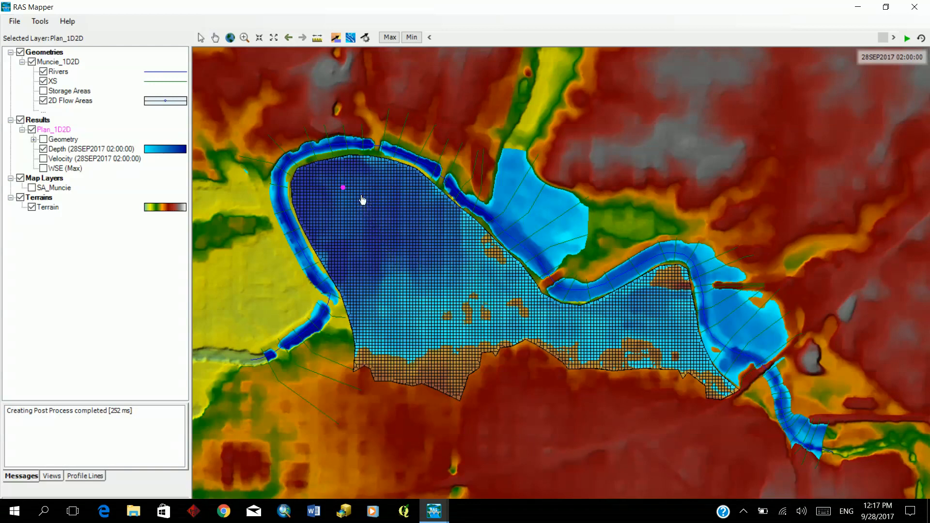
Plot the depth time series for a third point near the northwest corner of the 2D flow area and close the plot.
right_click(318, 179)
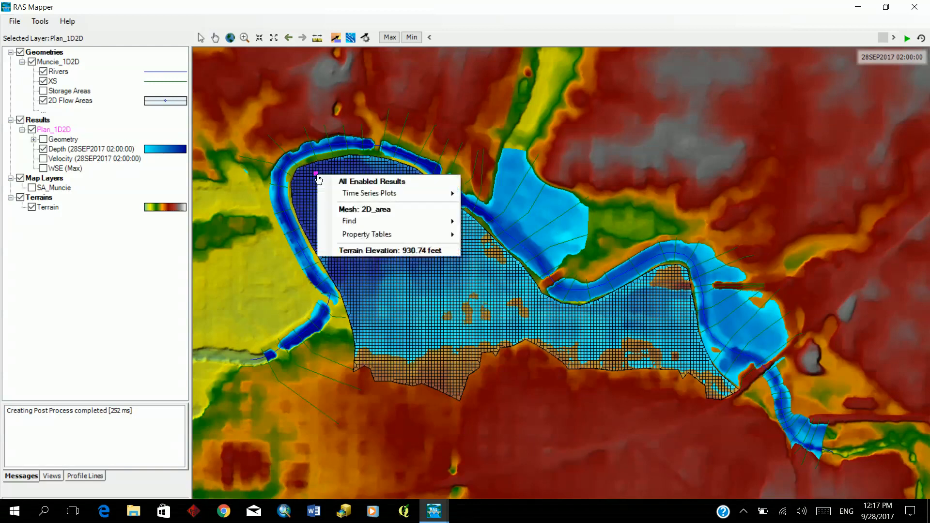
mouse_move(434, 193)
click(487, 193)
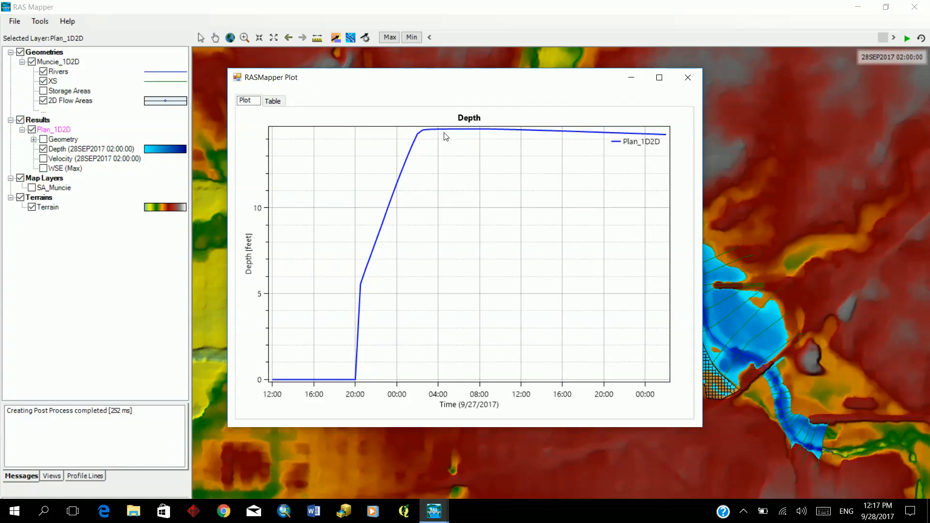
click(687, 77)
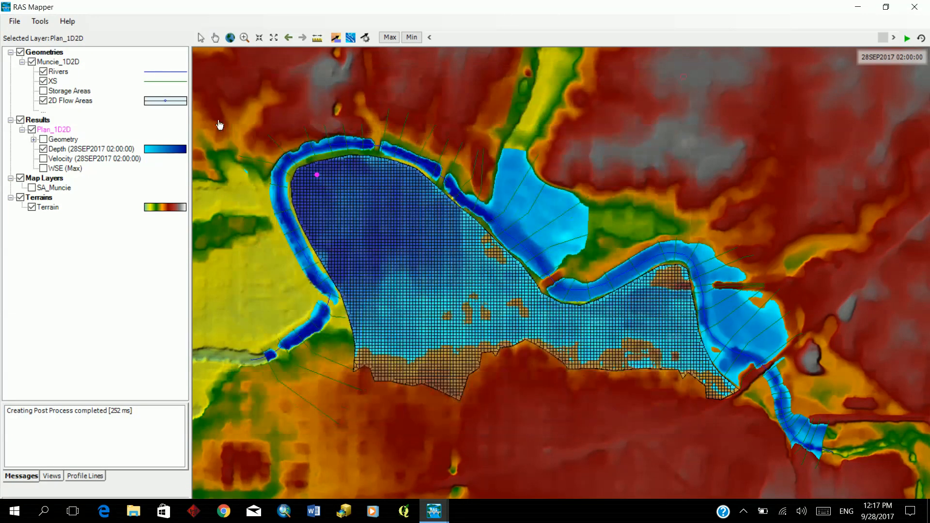
Switch the results display from depth to velocity at 28SEP2017 02:00:00.
click(44, 159)
click(43, 149)
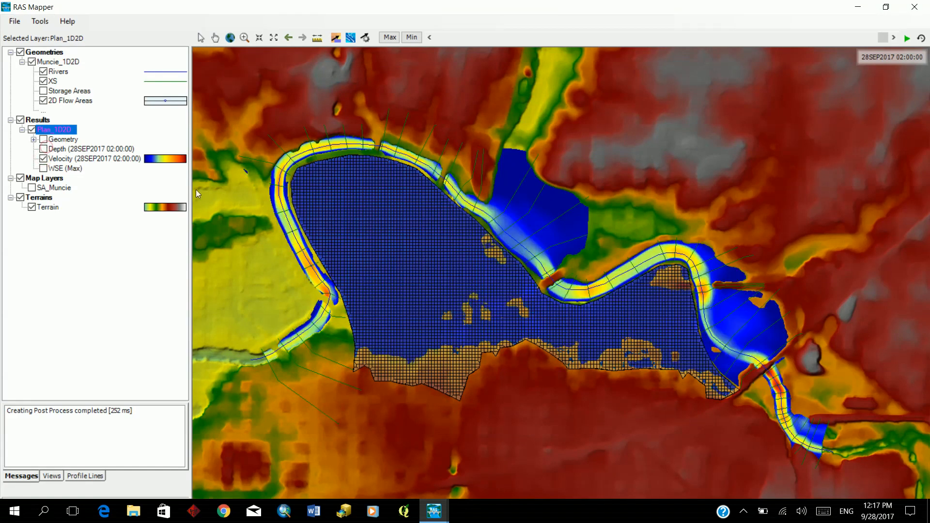
Plot the velocity time series for a cell in the northwestern part of the 2D flow area and close the plot.
right_click(347, 183)
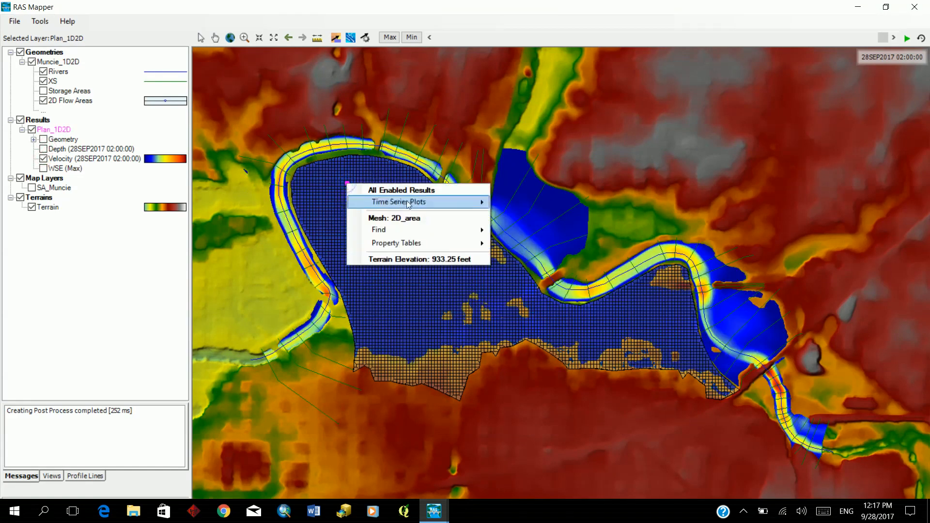
mouse_move(483, 202)
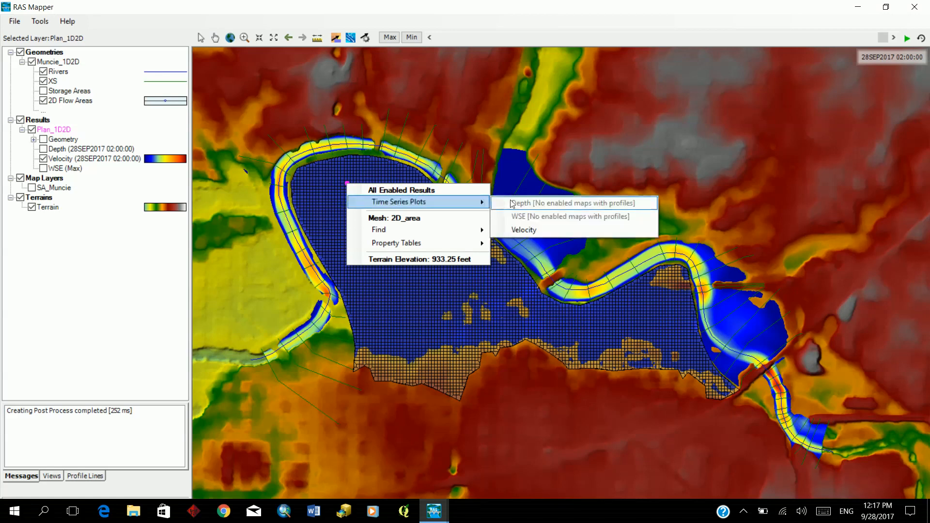
click(523, 232)
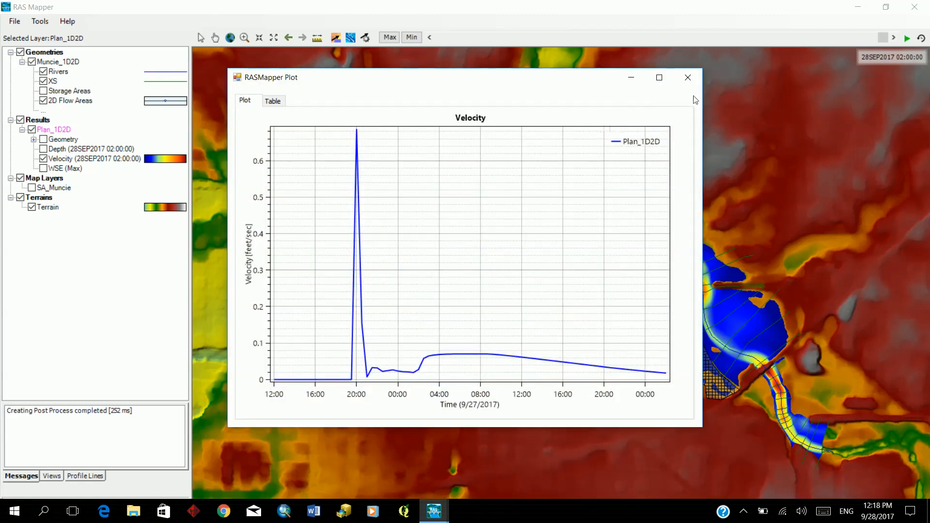
click(687, 78)
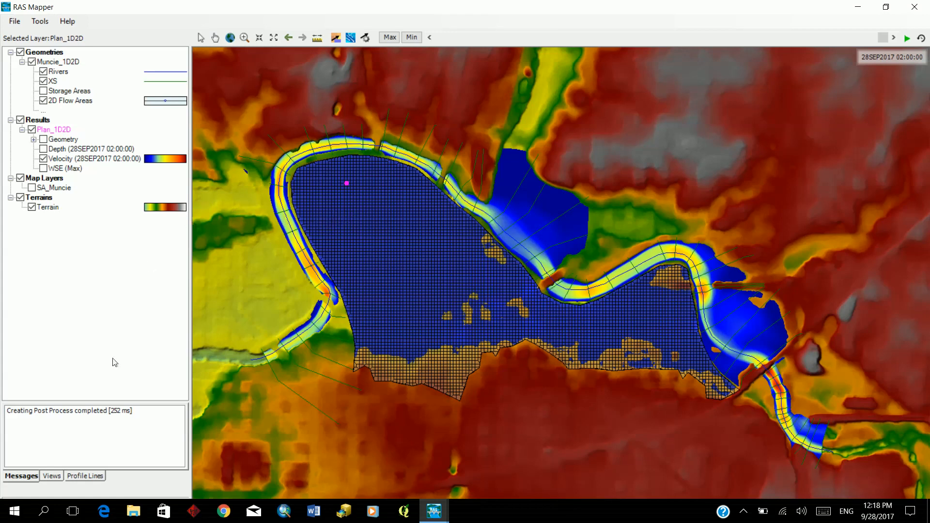
Show the WSE and depth layers, then draw a straight profile line about 2908 feet long across the northwestern 2D area, named road.
click(43, 168)
click(43, 149)
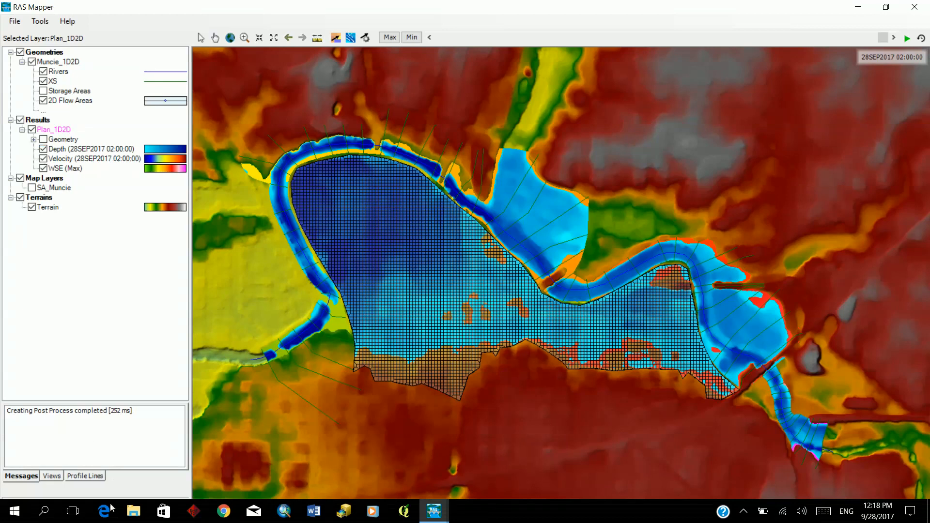
click(85, 475)
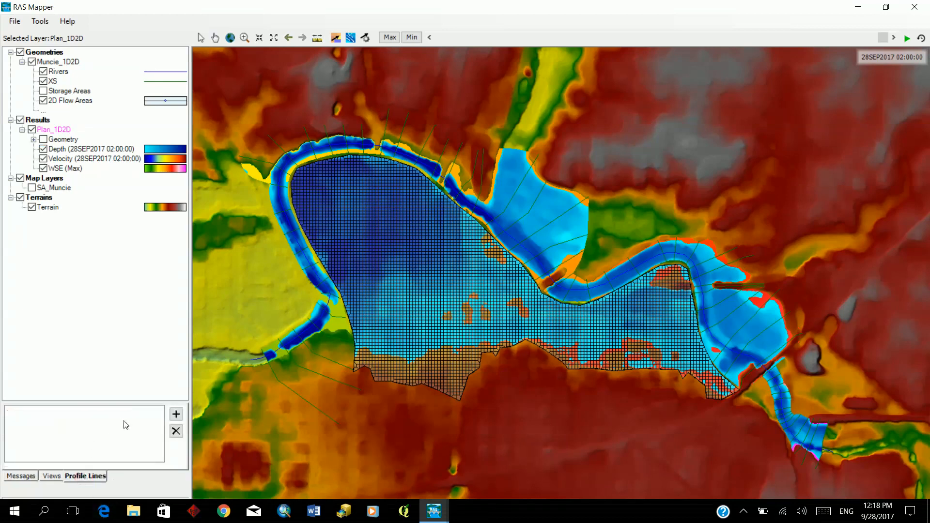
click(176, 415)
click(318, 171)
double_click(469, 268)
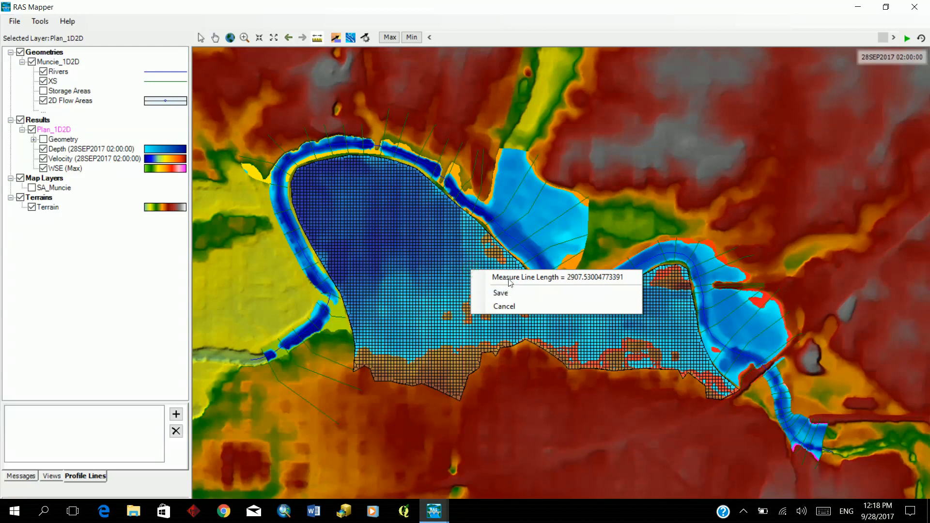
click(500, 292)
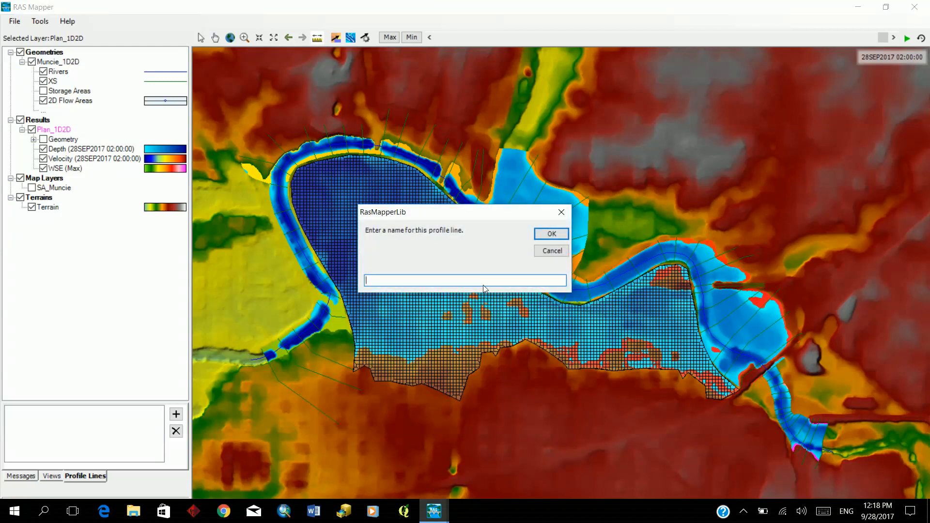
text(road)
click(551, 236)
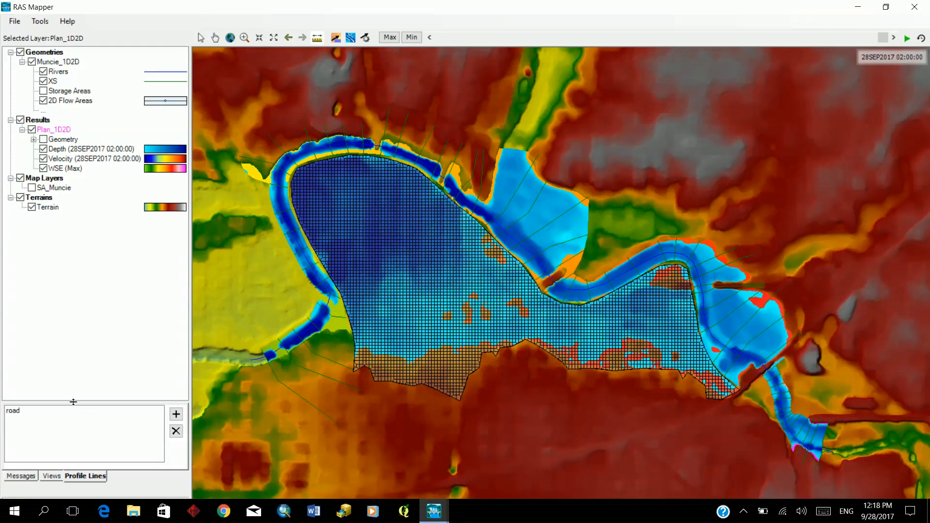
click(20, 412)
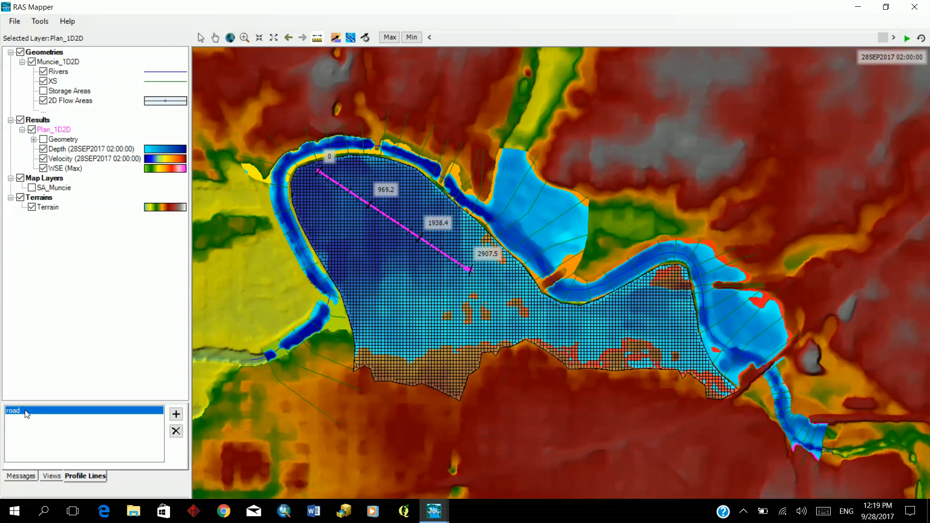
Draw a second, five-segment profile line about 3592 feet long through the western 2D area, save it as road2 and select it.
click(177, 415)
click(320, 198)
click(328, 230)
click(361, 236)
click(367, 286)
click(434, 291)
right_click(421, 319)
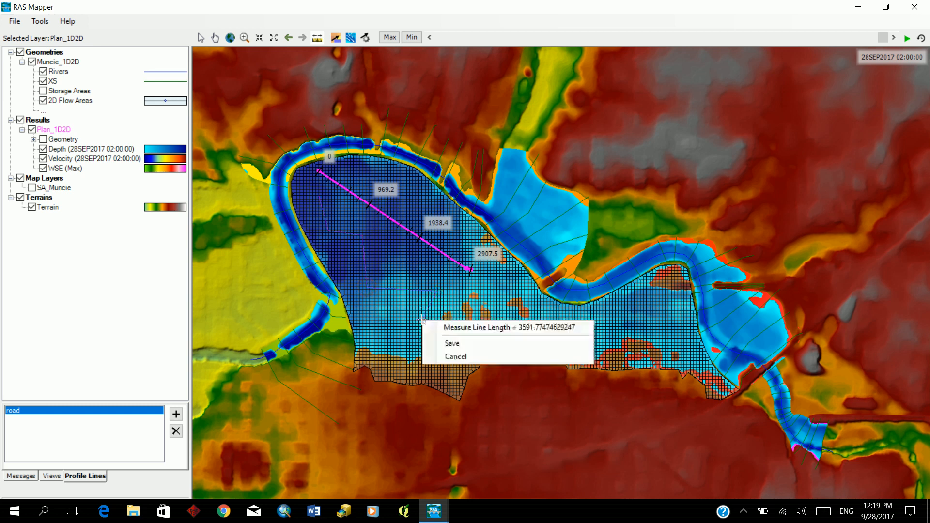
click(445, 345)
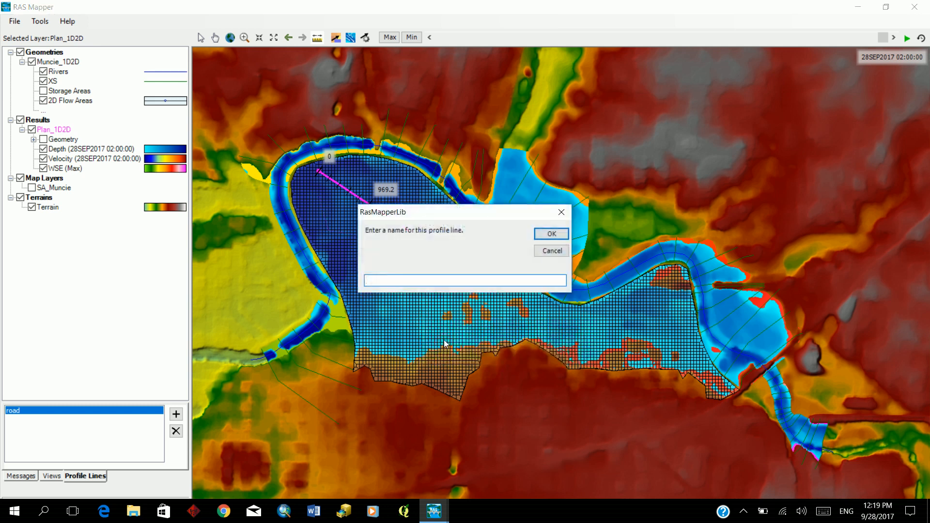
text(road2)
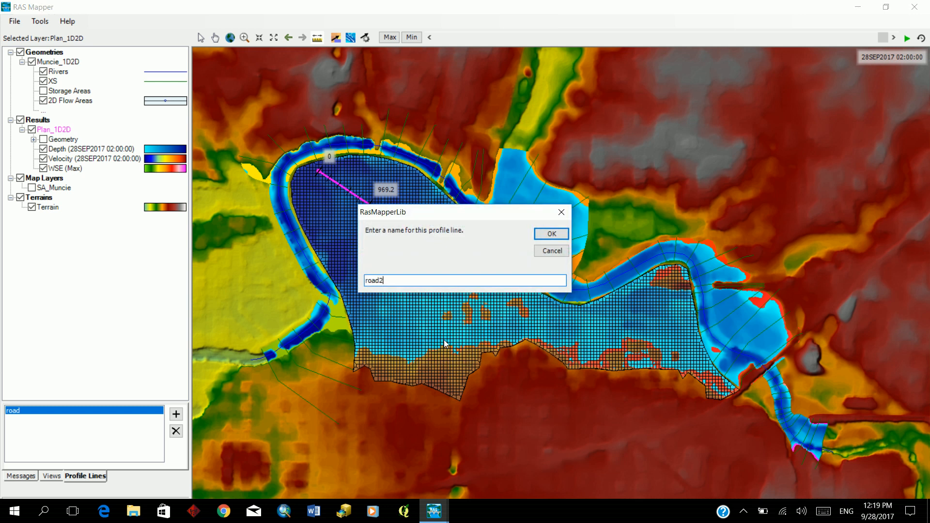
click(559, 235)
click(22, 419)
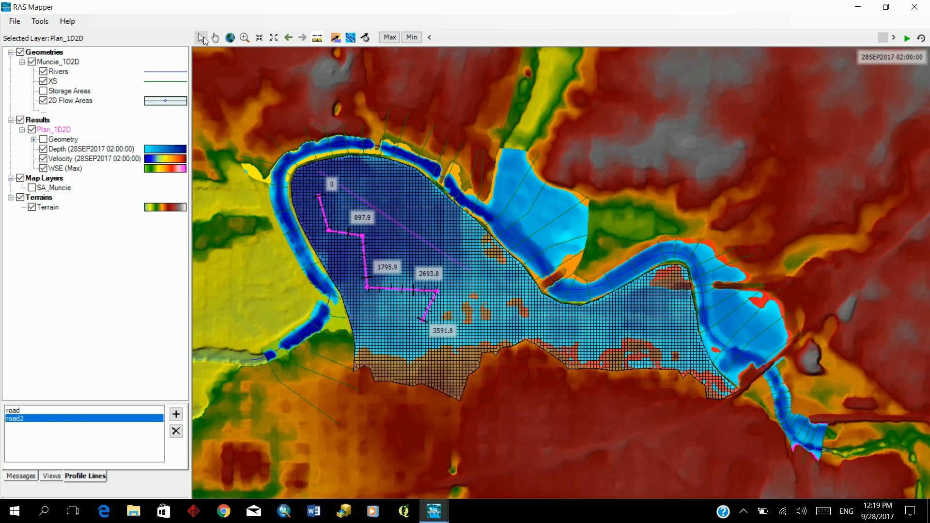
Plot the velocity along profile line road2 and close the plot.
right_click(342, 235)
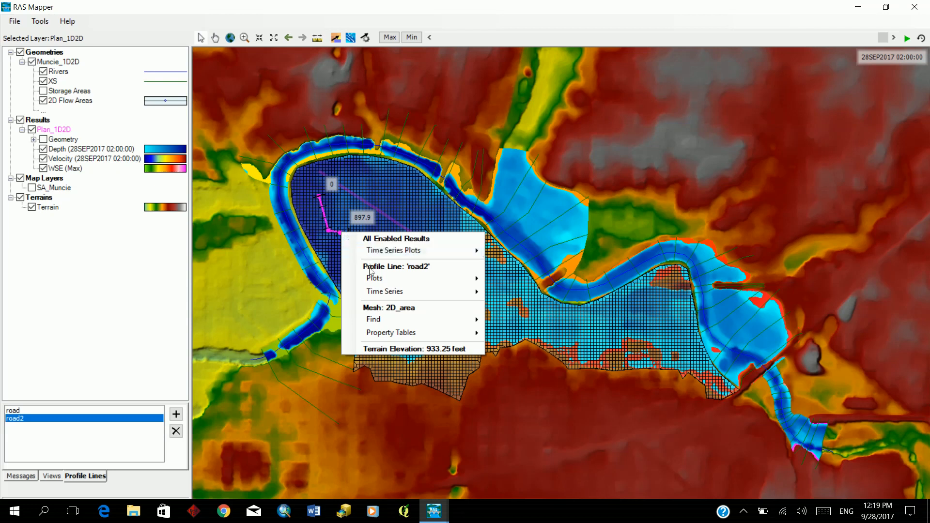
mouse_move(391, 280)
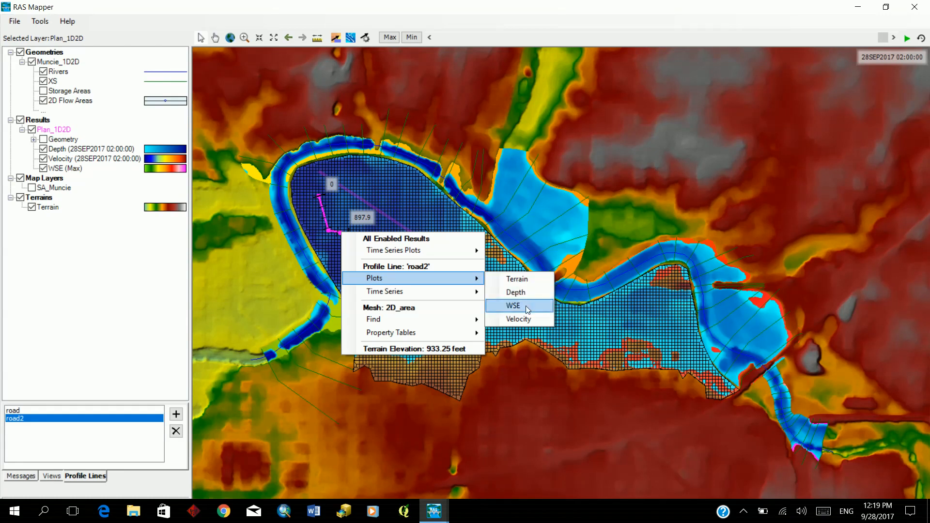
click(522, 320)
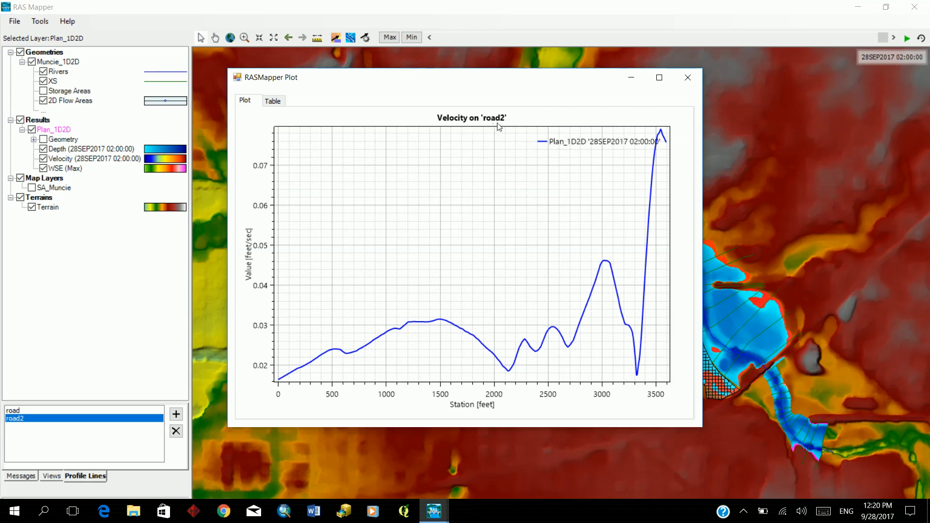
click(686, 78)
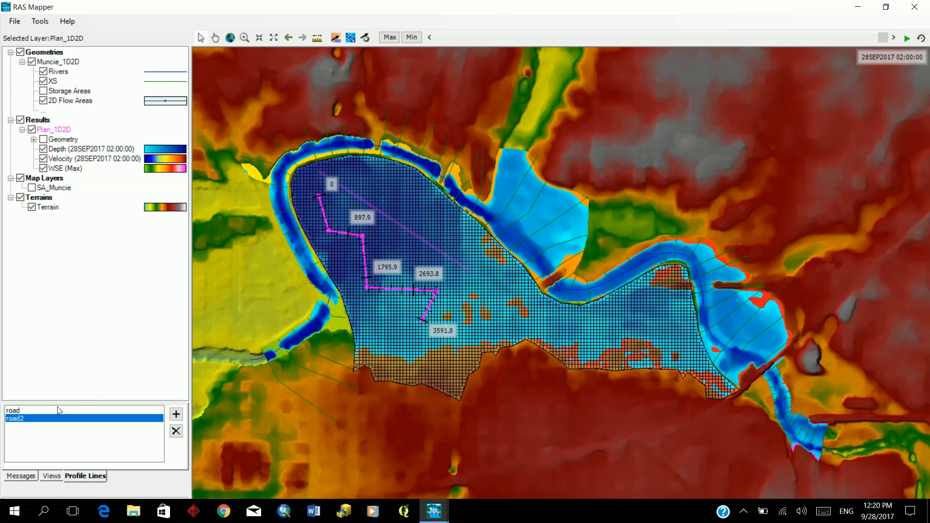
Select profile line road, plot the velocity along it and close the plot.
click(13, 412)
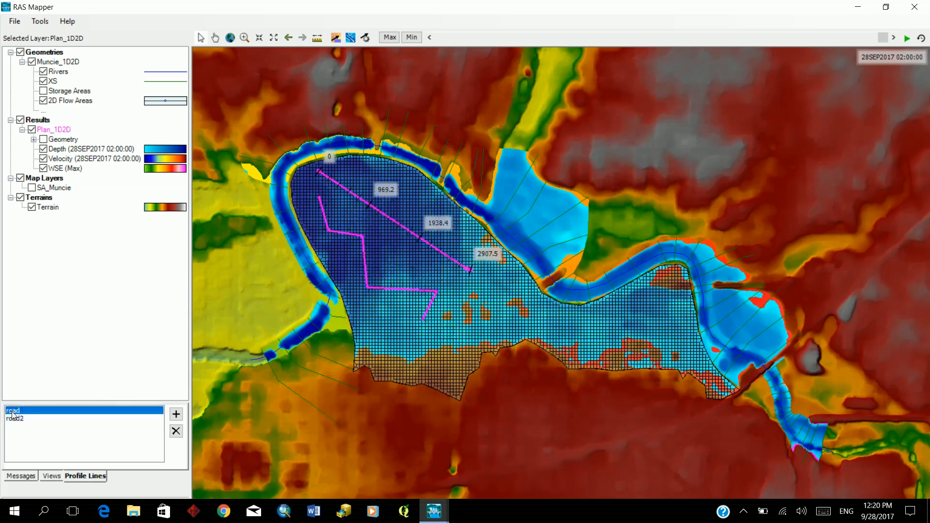
right_click(402, 227)
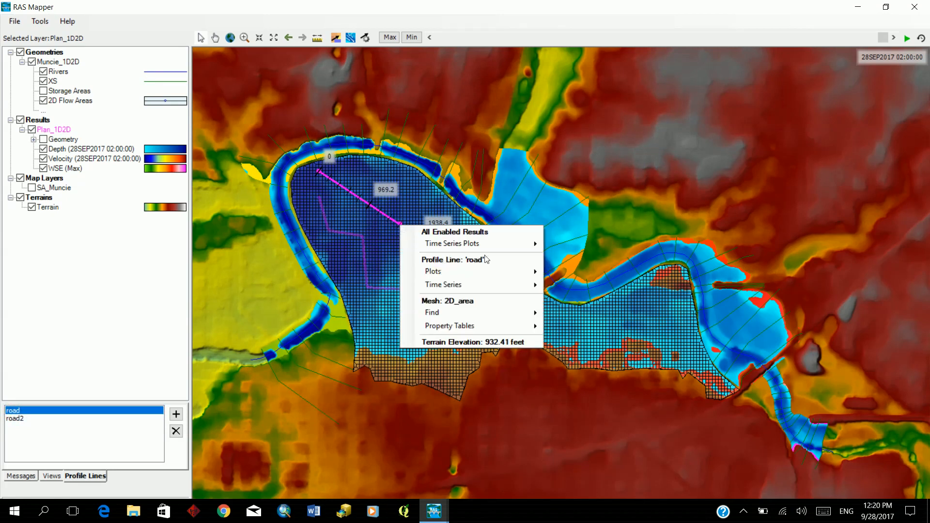
mouse_move(466, 273)
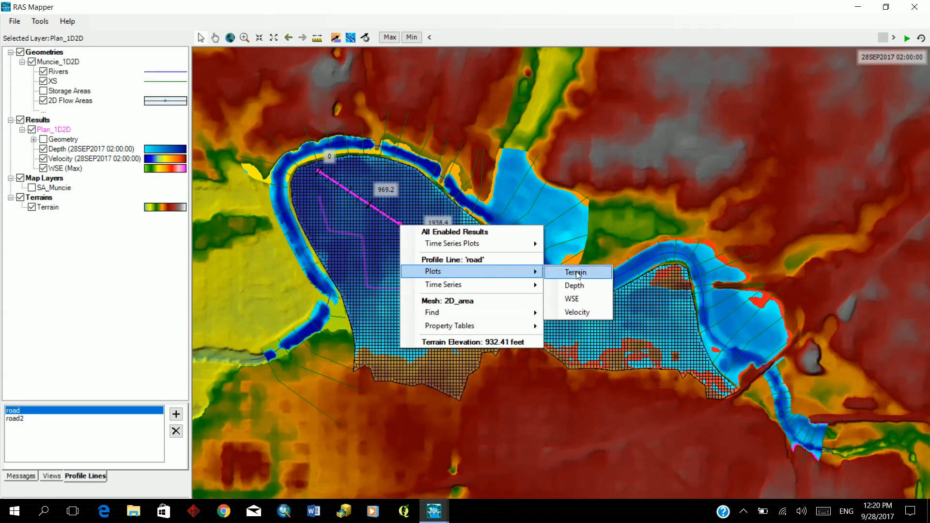
click(585, 313)
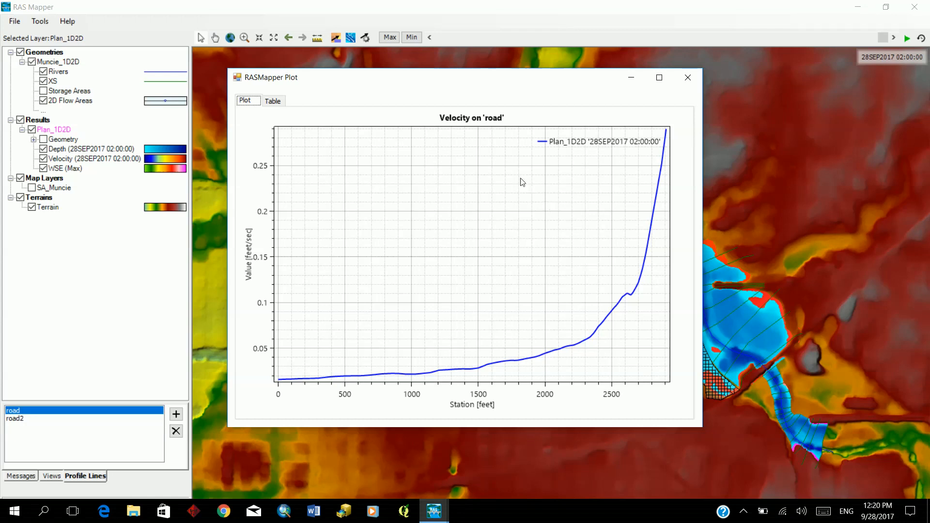
click(682, 83)
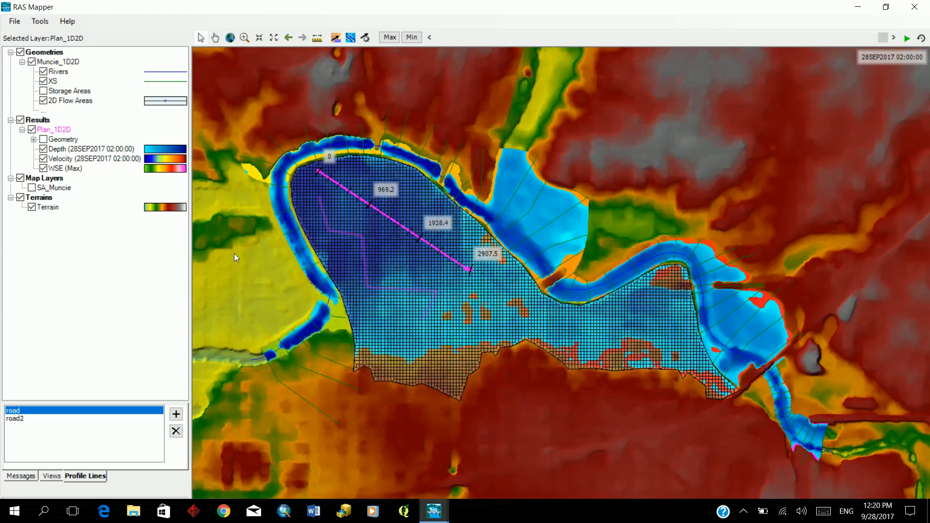
Plot the depth along profile line road and close the plot.
right_click(371, 207)
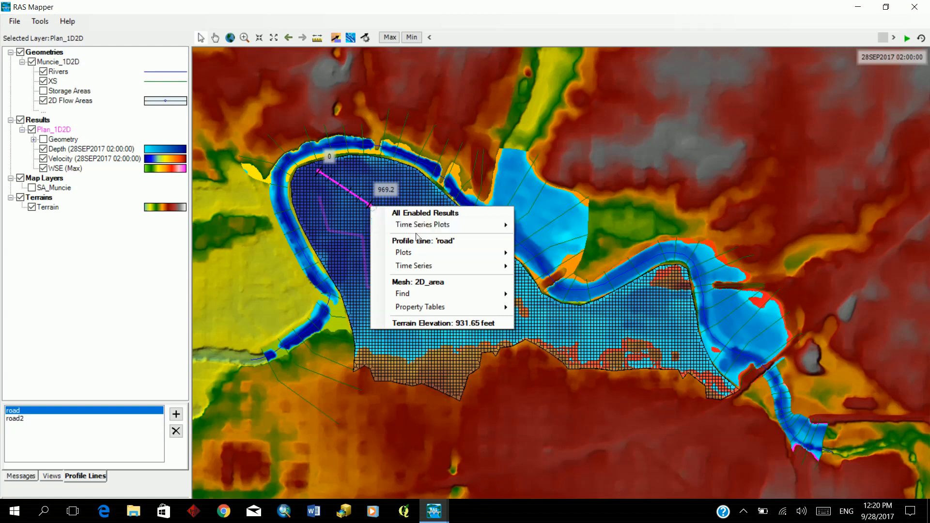
mouse_move(506, 255)
click(544, 267)
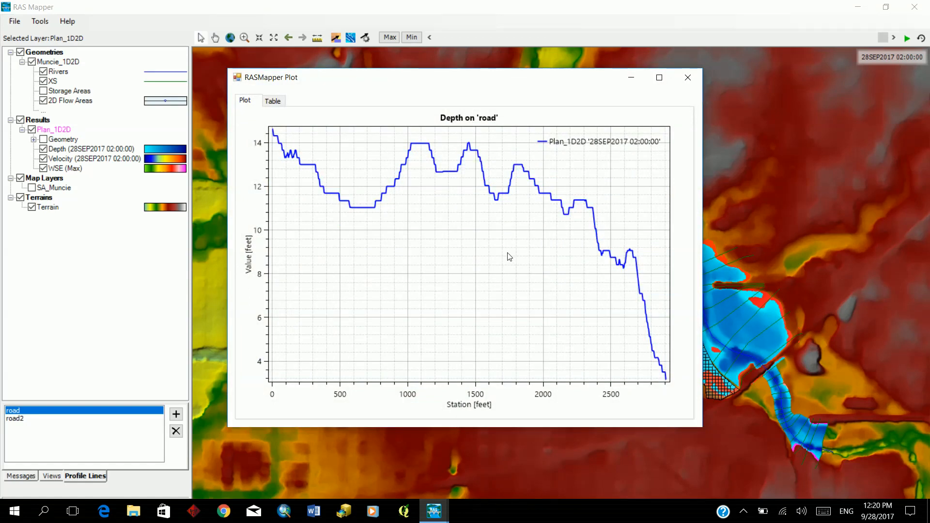
click(688, 78)
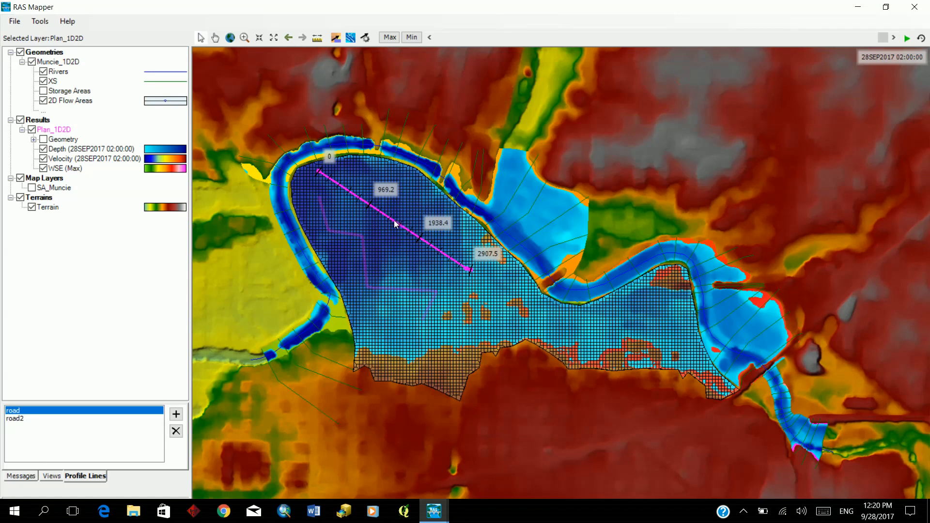
Plot the depth along profile line road again, examine its station and depth values as a table, and close the plot window.
right_click(396, 223)
mouse_move(520, 269)
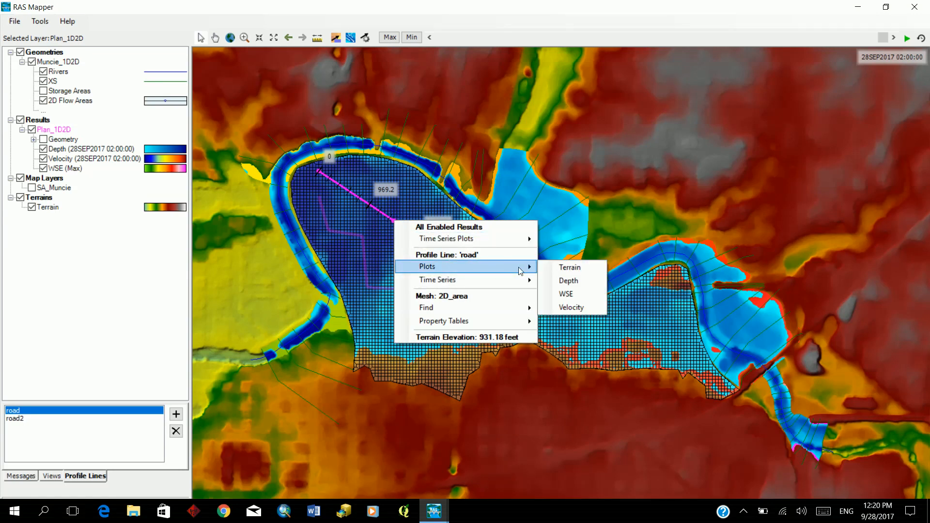
mouse_move(518, 285)
click(560, 280)
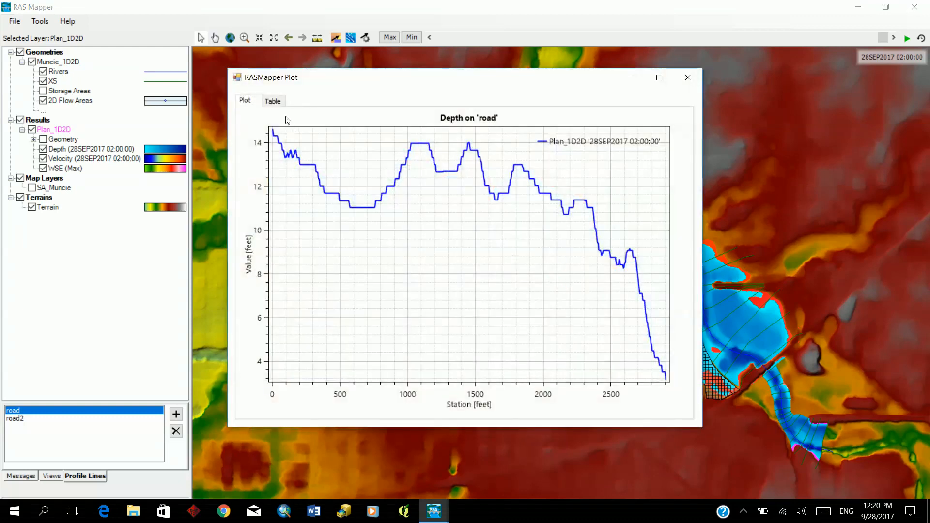
click(274, 102)
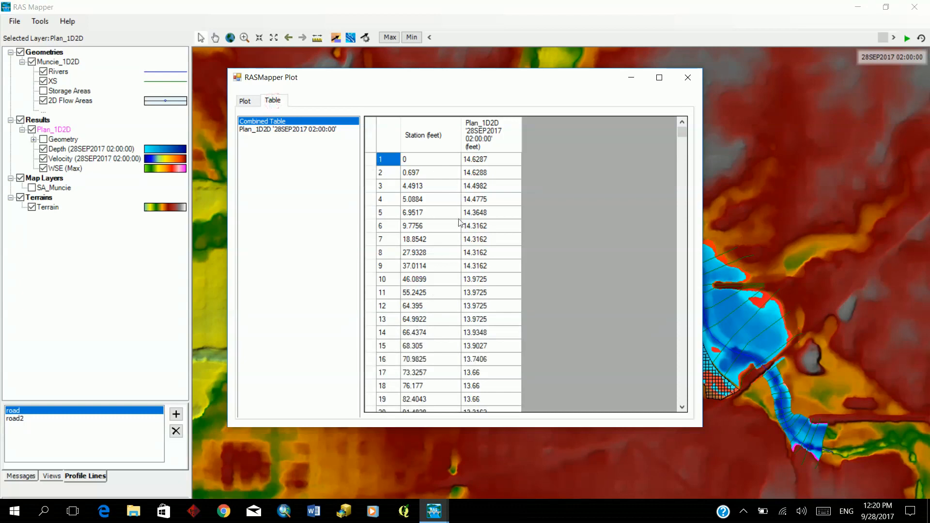
click(245, 100)
click(274, 101)
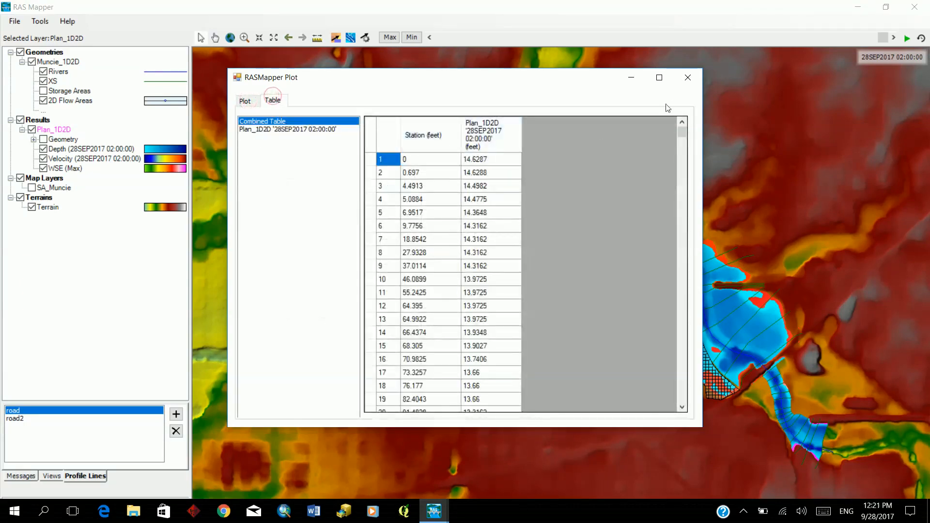
click(689, 78)
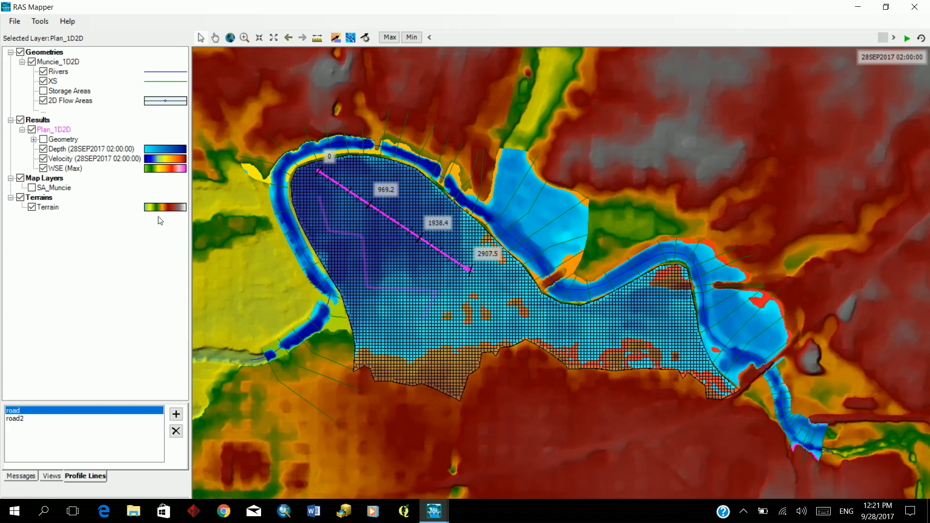
click(40, 22)
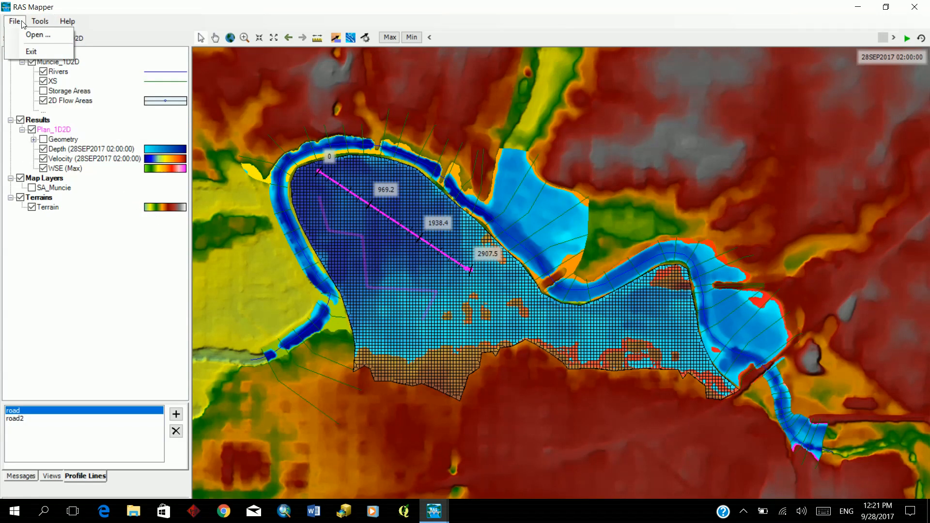
click(40, 21)
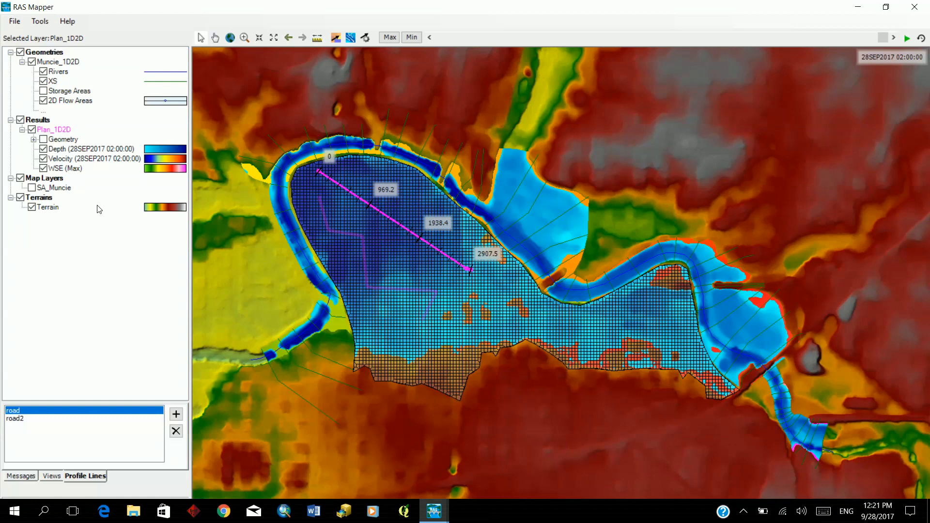
Open the results map manager and look through the Depth, Velocity and WSE maps of Plan_1D2D.
right_click(39, 122)
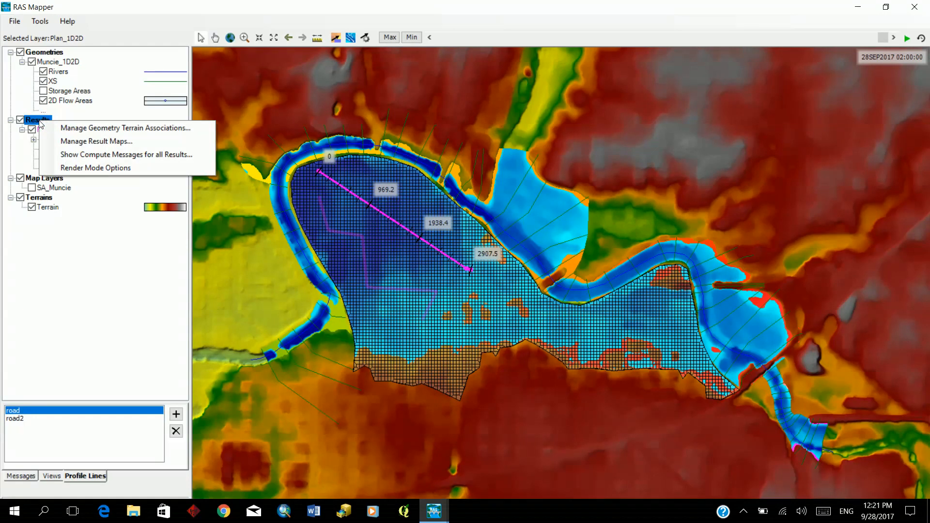
click(68, 141)
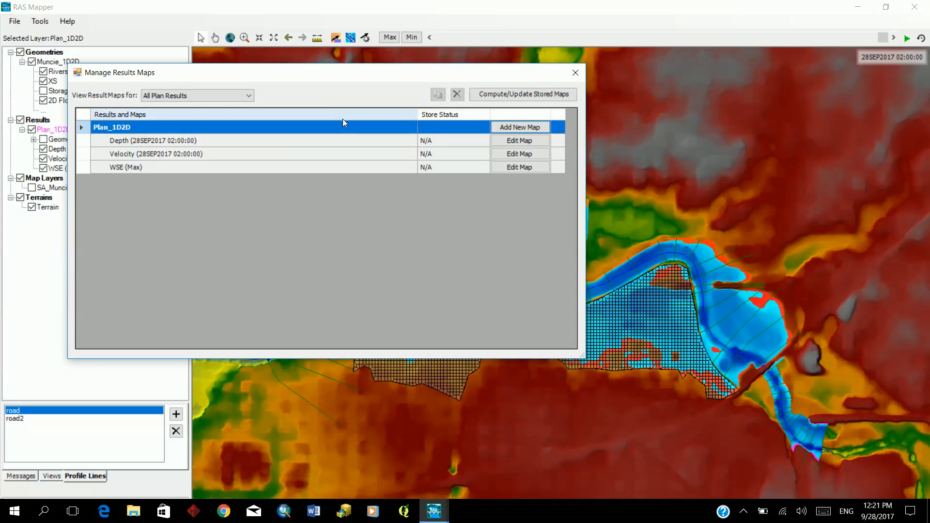
click(244, 99)
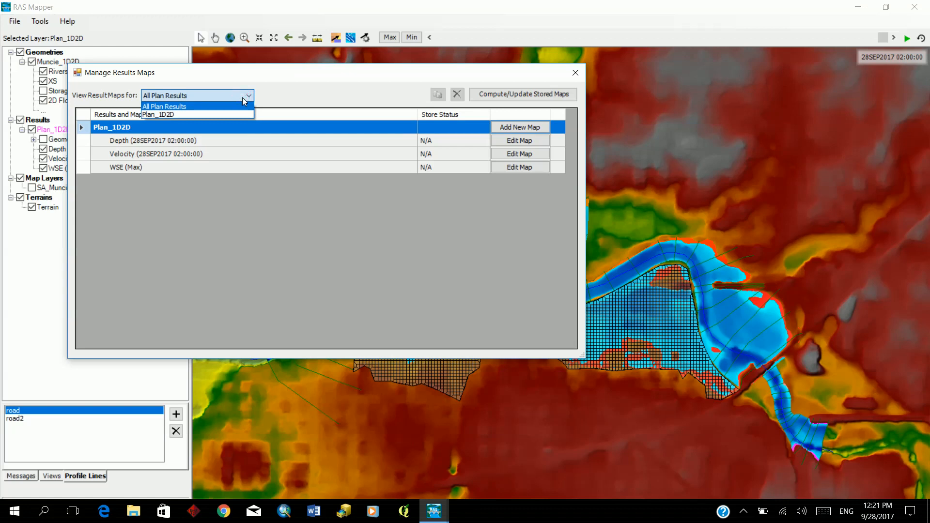
click(242, 97)
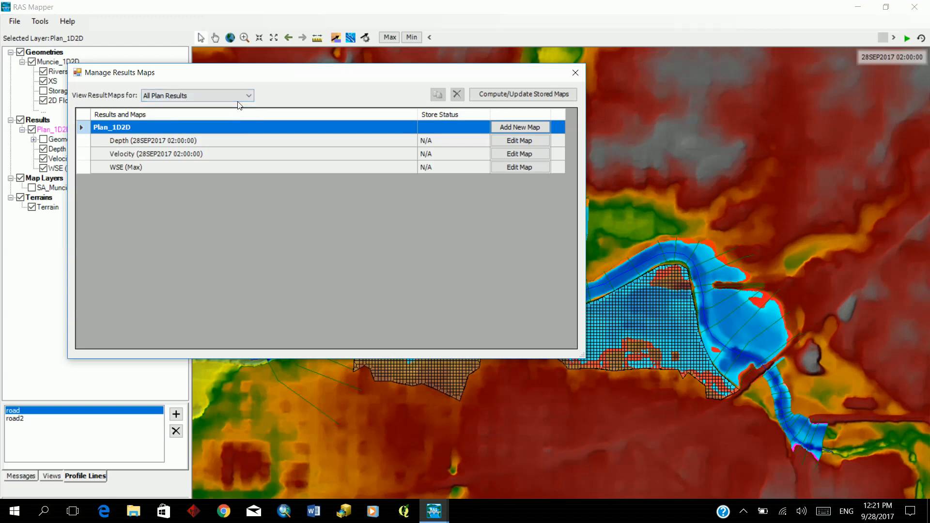
click(221, 141)
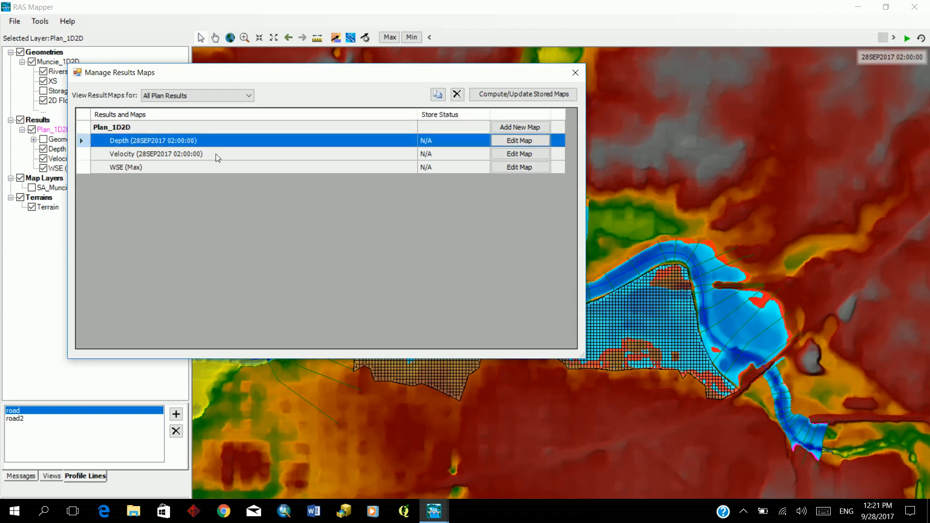
click(217, 155)
click(208, 167)
click(219, 141)
Filter the result maps to Plan_1D2D and return the view to All Plan Results.
drag(233, 79, 257, 112)
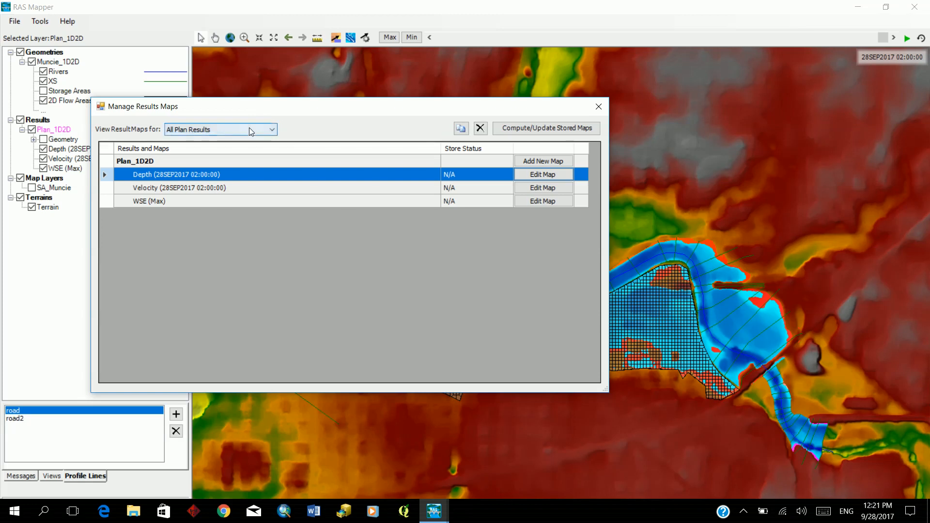
click(253, 127)
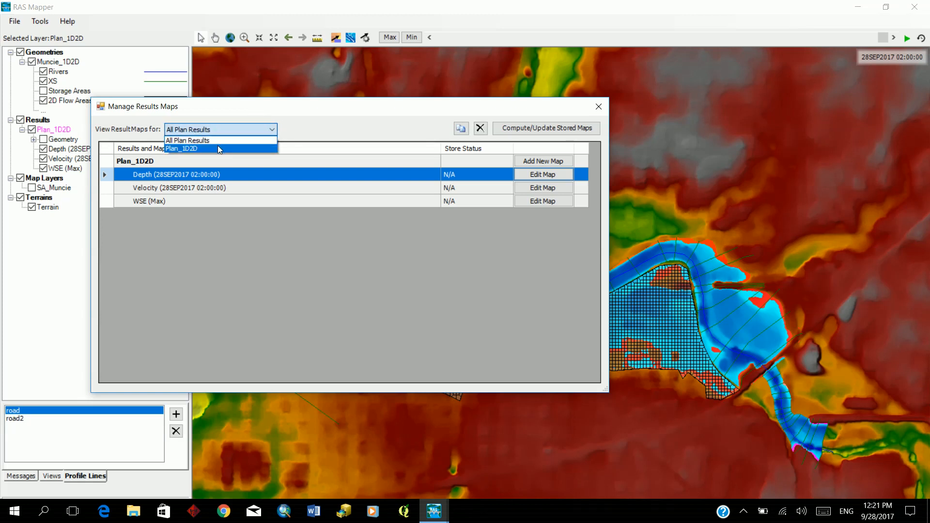
click(219, 148)
click(227, 131)
click(224, 143)
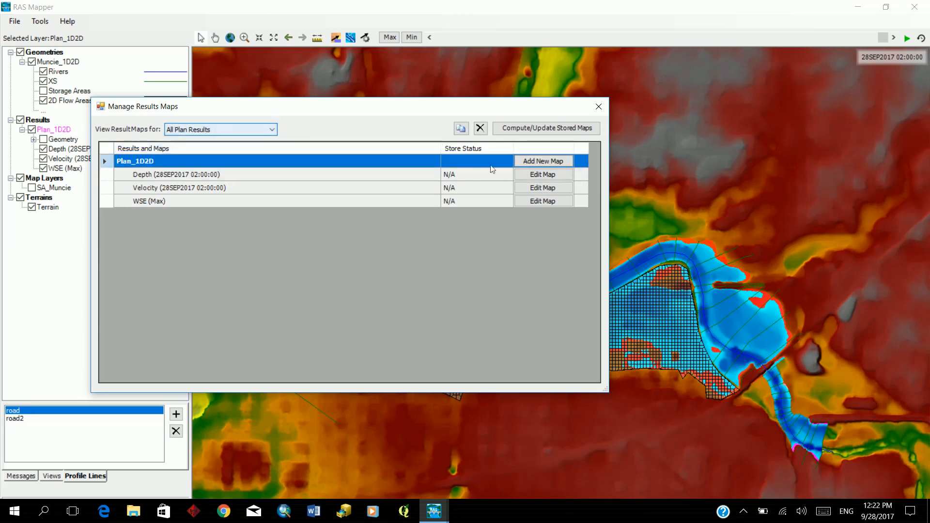
Start a new result map for Plan_1D2D and review map types such as Water Surface Elevation, Shear Stress, Arrival Time and Depth.
click(562, 164)
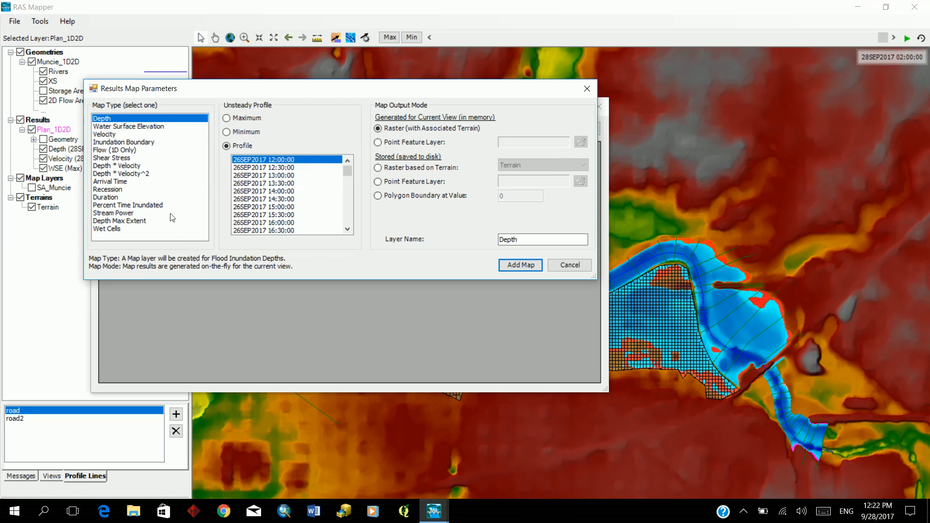
click(102, 128)
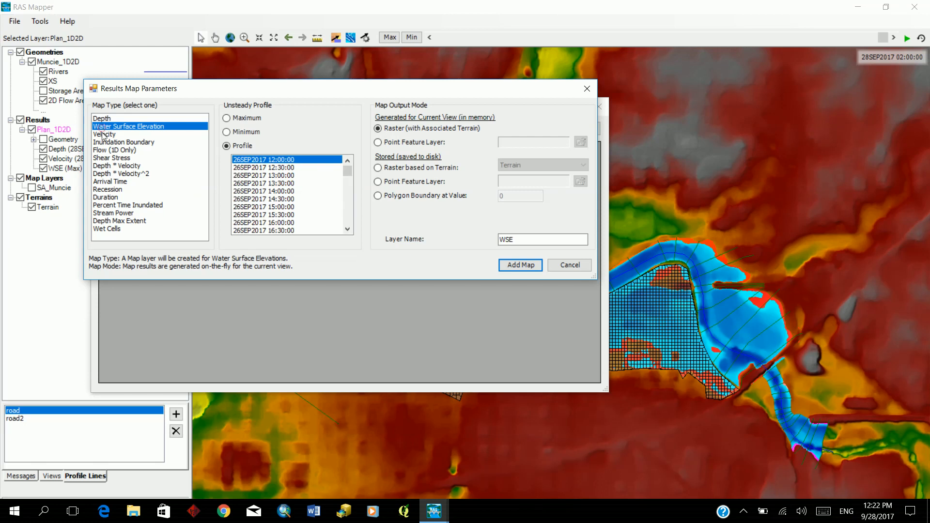
click(103, 142)
click(102, 158)
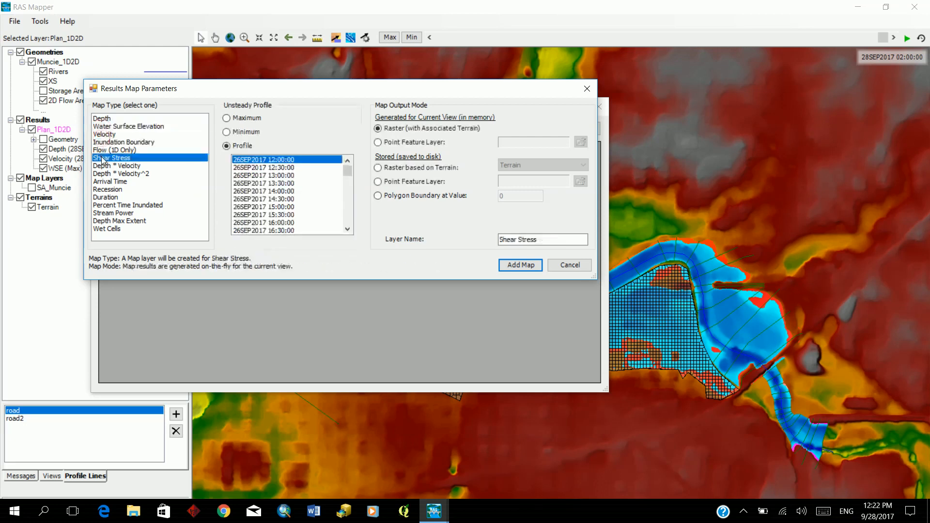
click(110, 182)
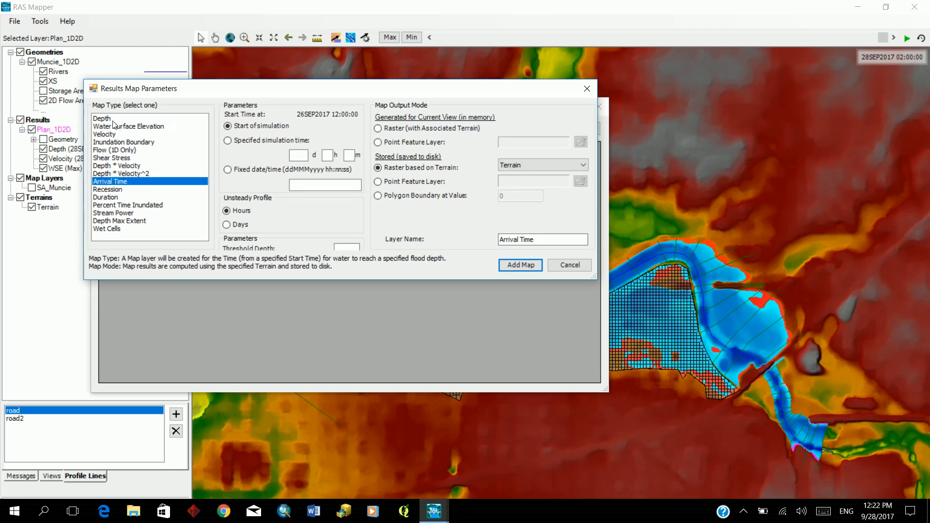
click(109, 118)
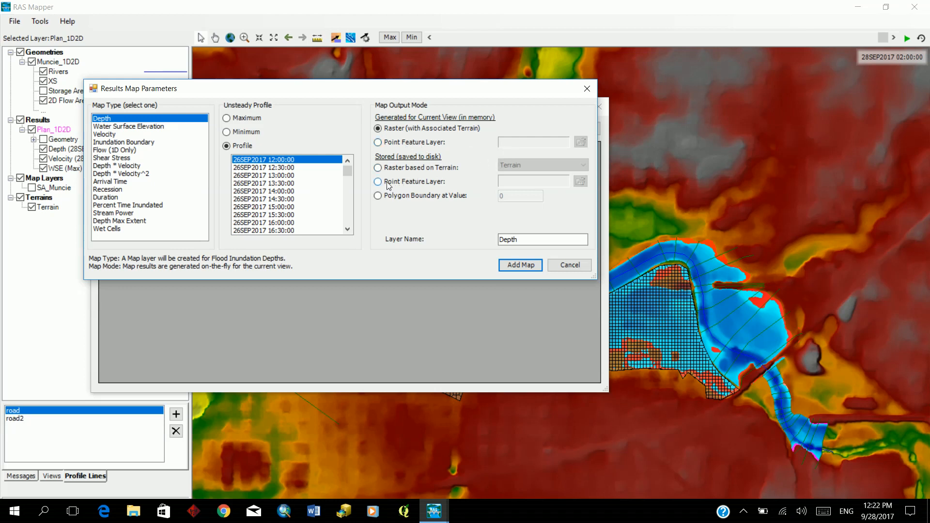
Set the new Depth map's output to a stored raster based on Terrain, cancel the map and close the results map manager.
click(378, 167)
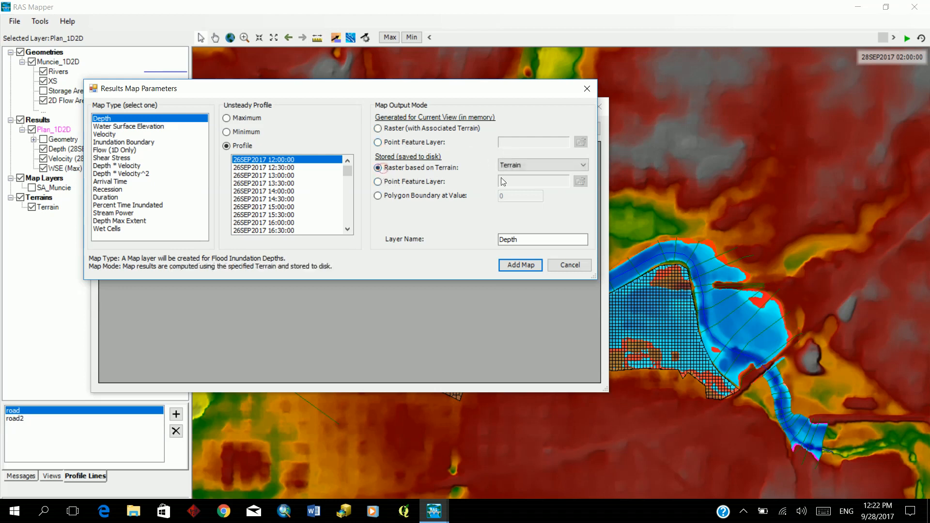
click(565, 168)
drag(563, 91, 532, 102)
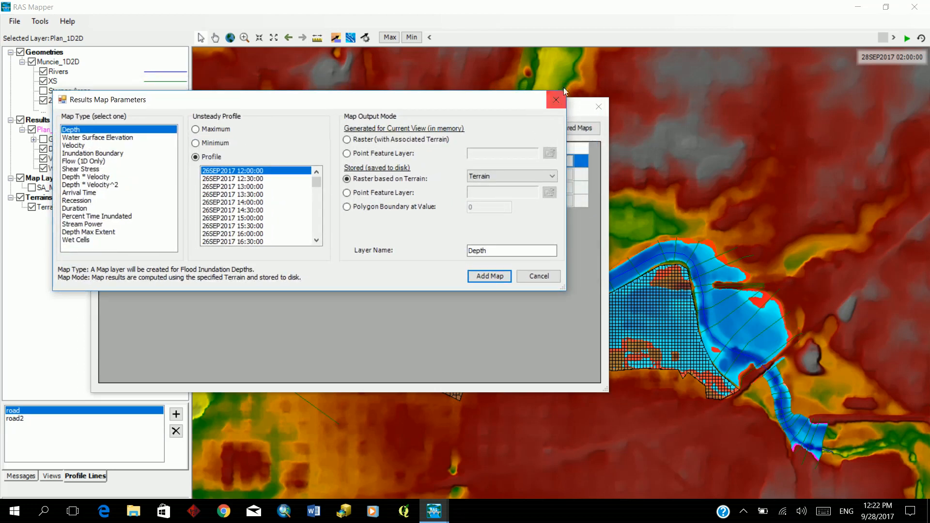
click(538, 276)
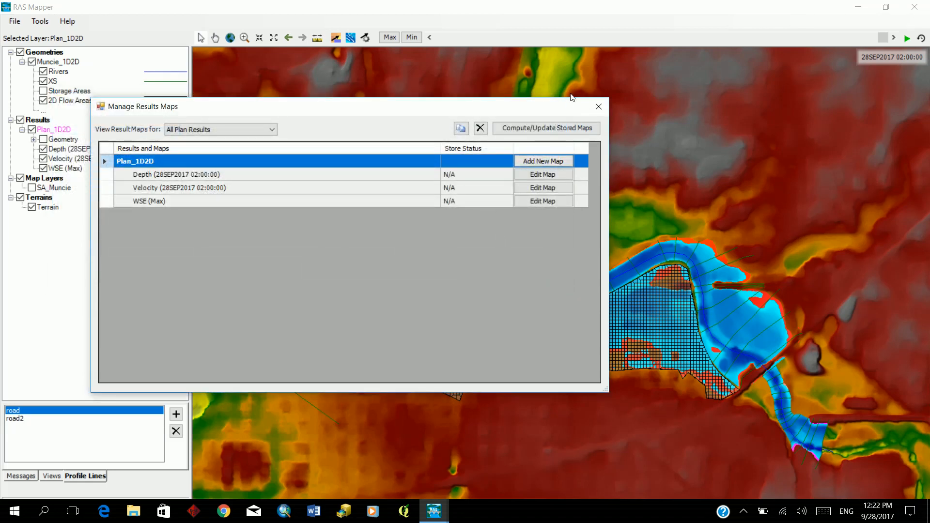
click(599, 106)
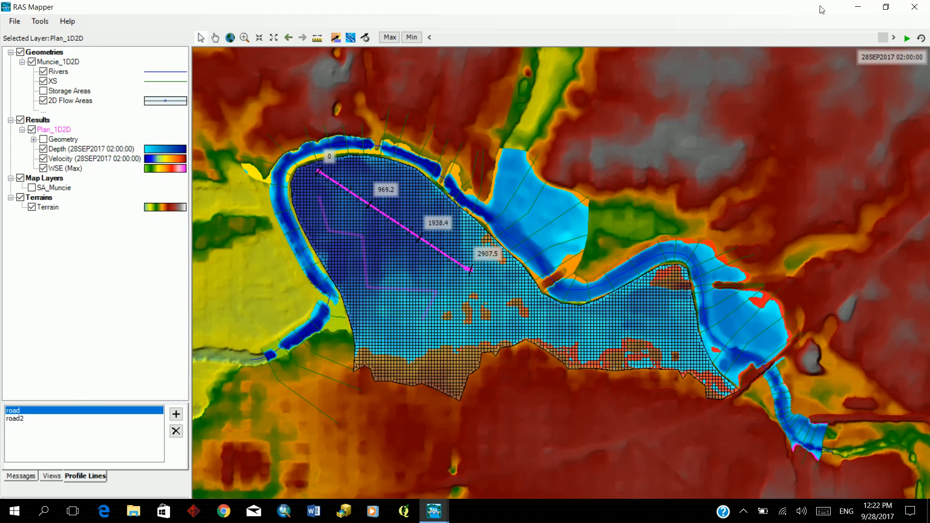
Switch to the HEC-RAS main window, animate the White Muncie water surface profile plot, close it and return to RAS Mapper.
click(865, 9)
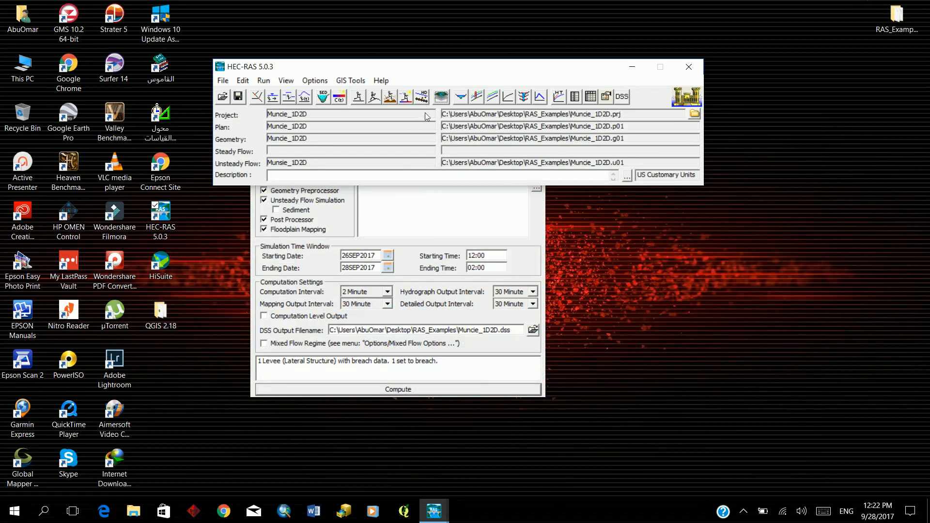
click(475, 97)
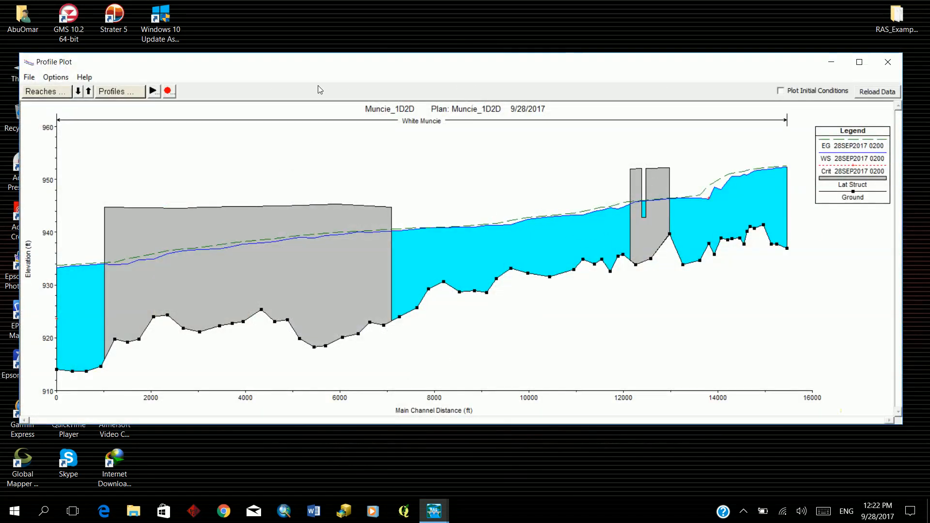
click(152, 91)
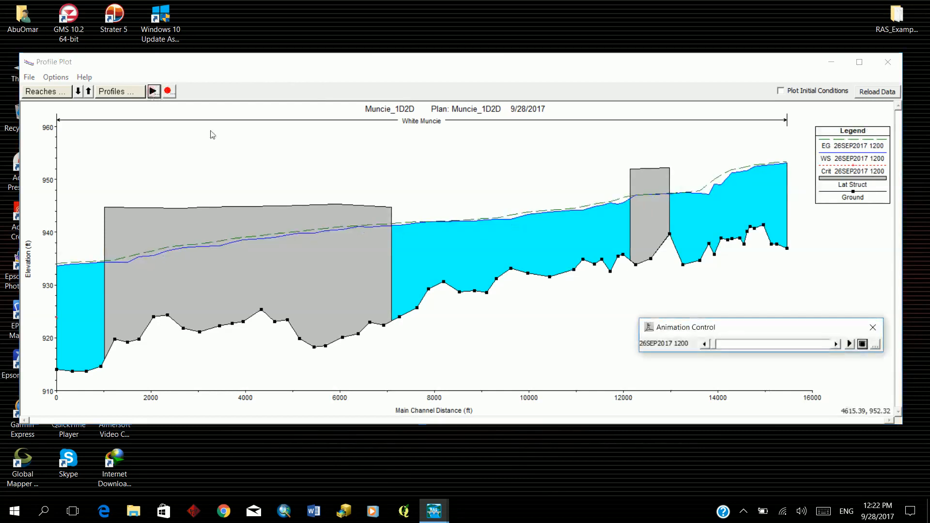
click(849, 344)
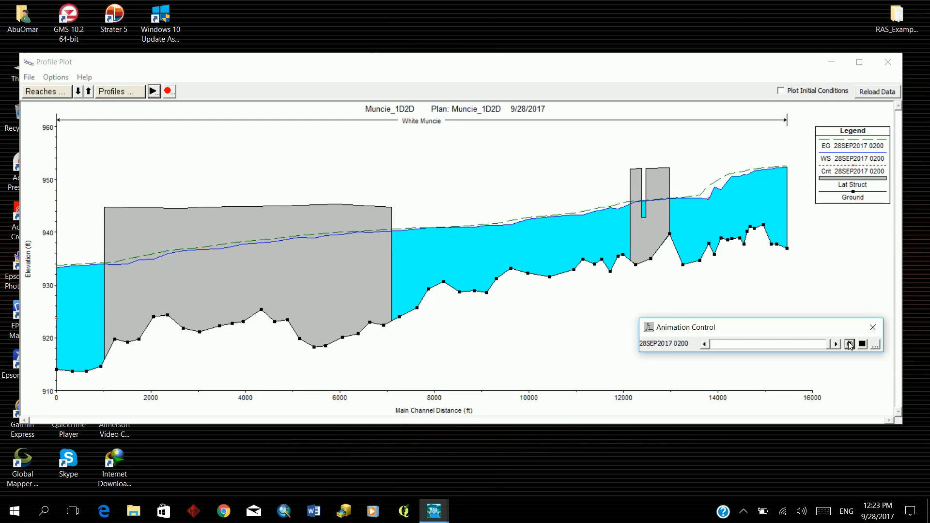
click(849, 344)
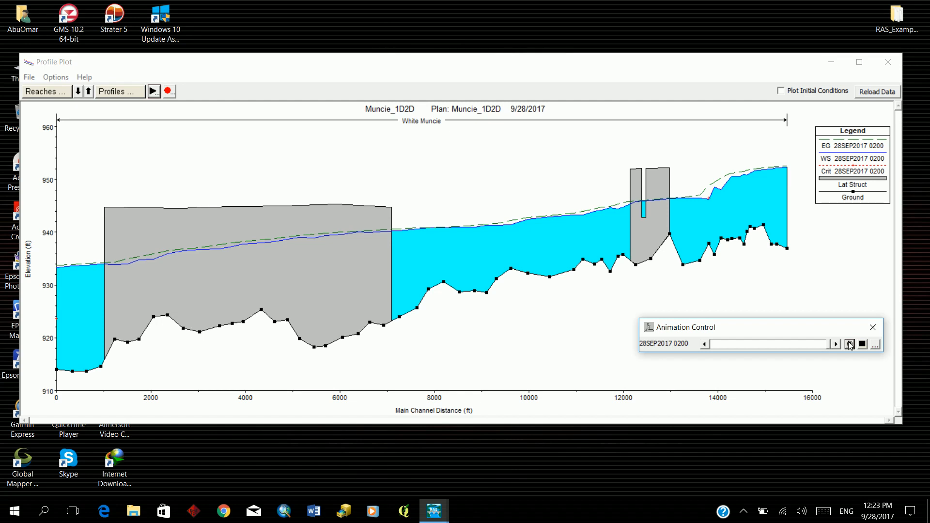
drag(562, 69, 563, 59)
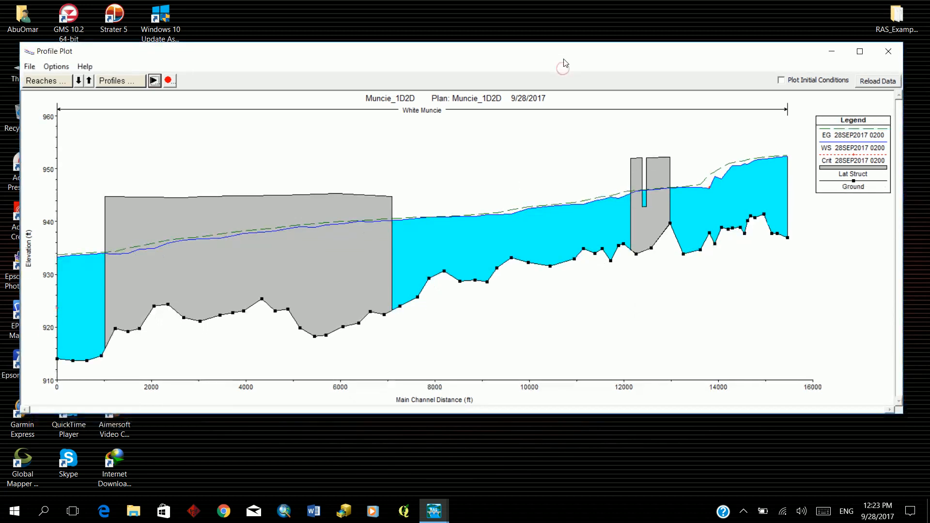
click(891, 50)
mouse_move(439, 503)
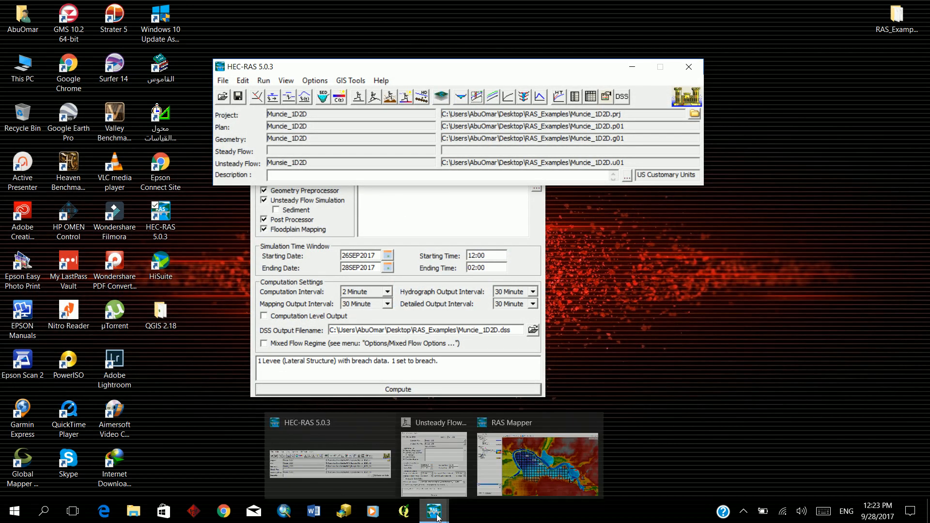
click(594, 443)
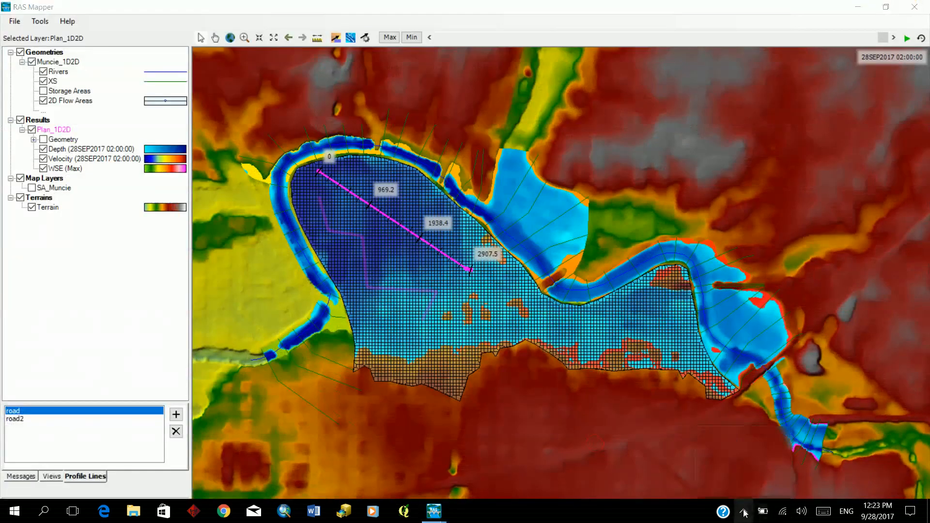
click(743, 511)
mouse_move(780, 486)
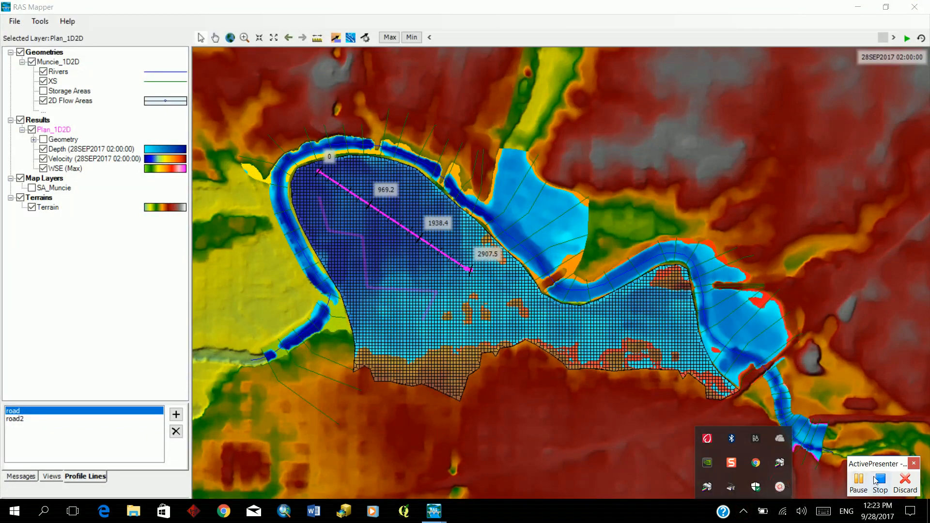
click(856, 478)
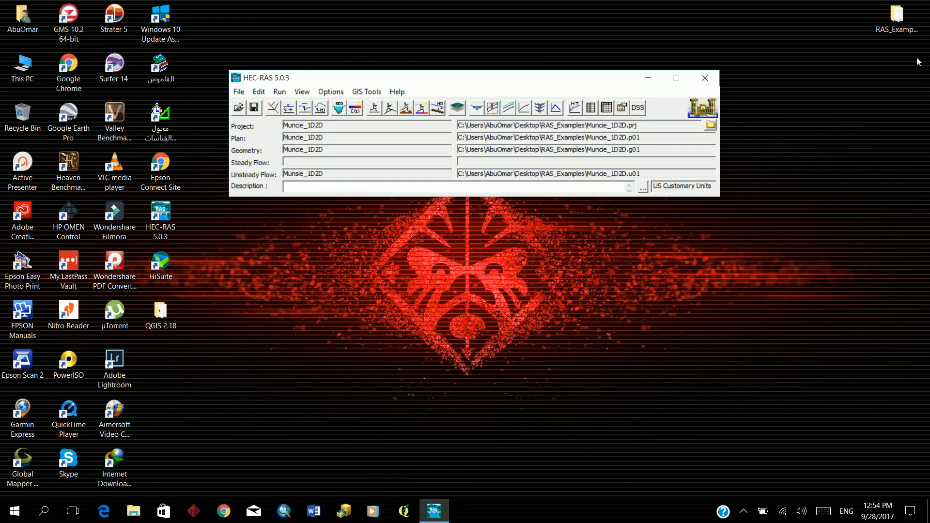
Open the RAS_Examples folder from the desktop, look through its files, and select the MuncieData2 folder inside 2D modiling.
double_click(905, 31)
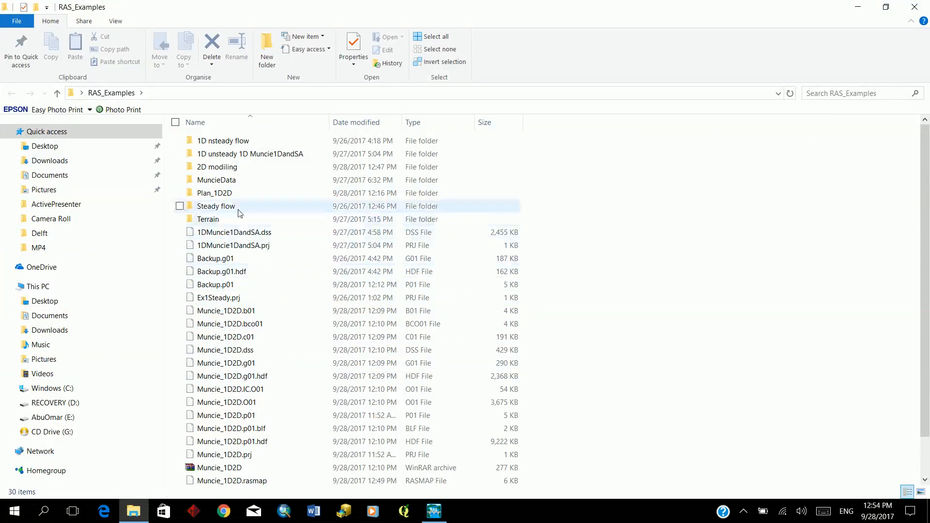
scroll(221, 167, down, 1)
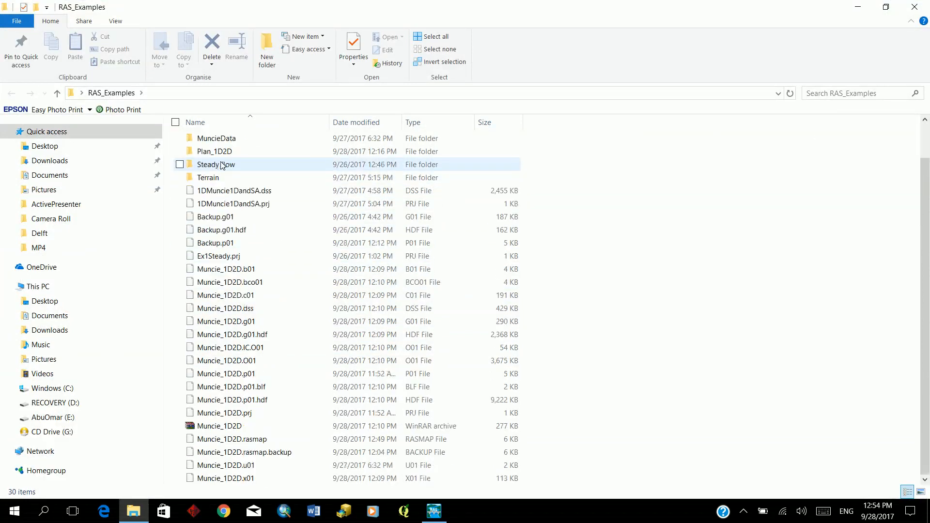
scroll(221, 166, up, 1)
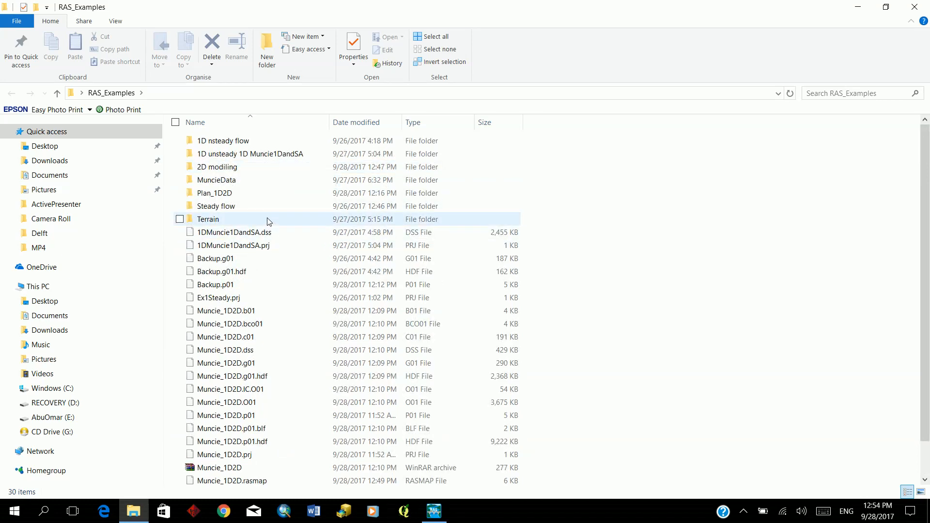
mouse_move(268, 221)
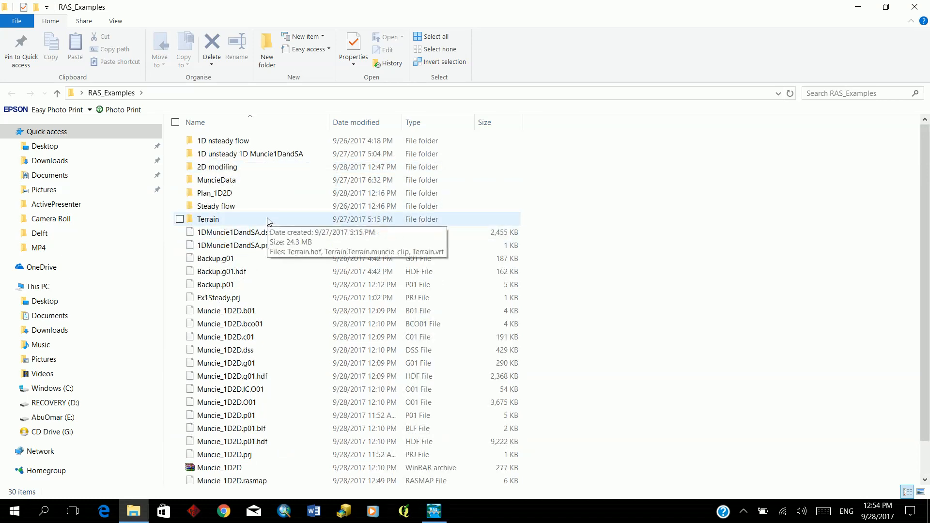
double_click(215, 166)
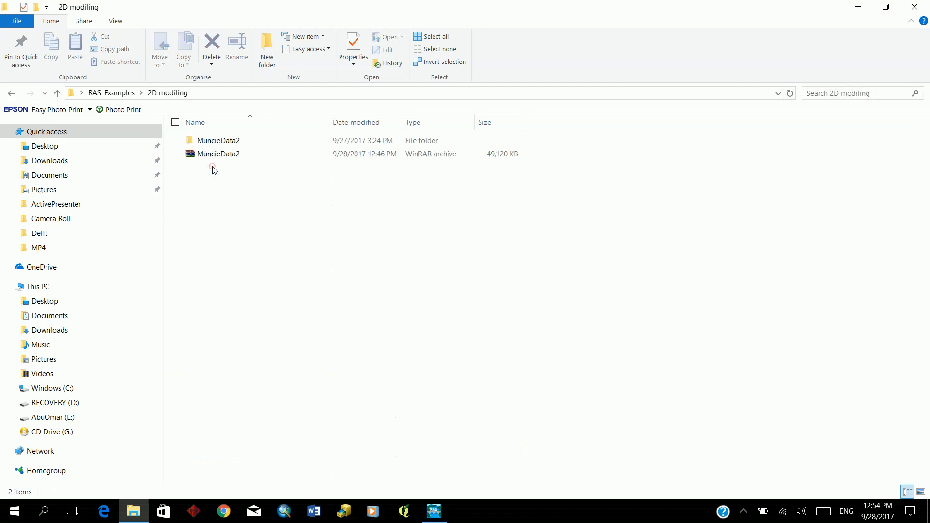
click(224, 143)
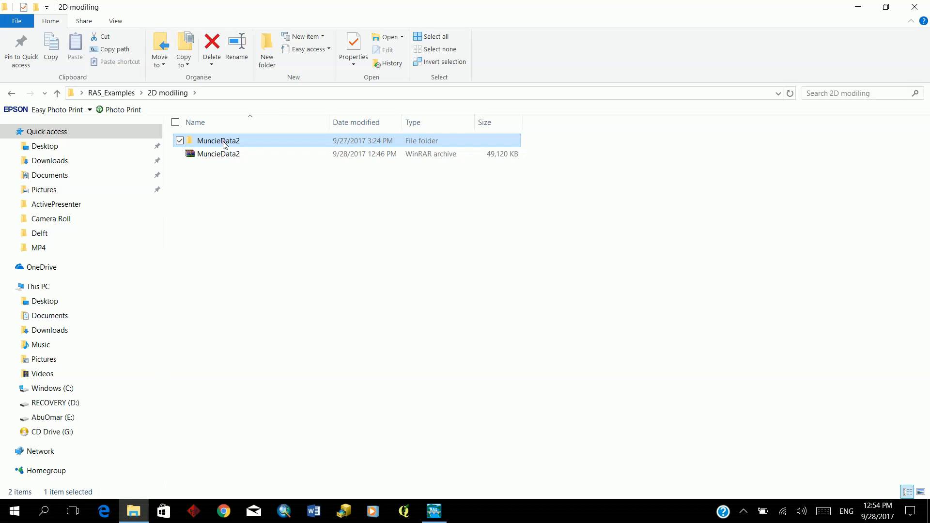
Paste the MuncieData2 folder from 2D modiling into its parent folder, RAS_Examples.
key(ctrl+c)
click(57, 93)
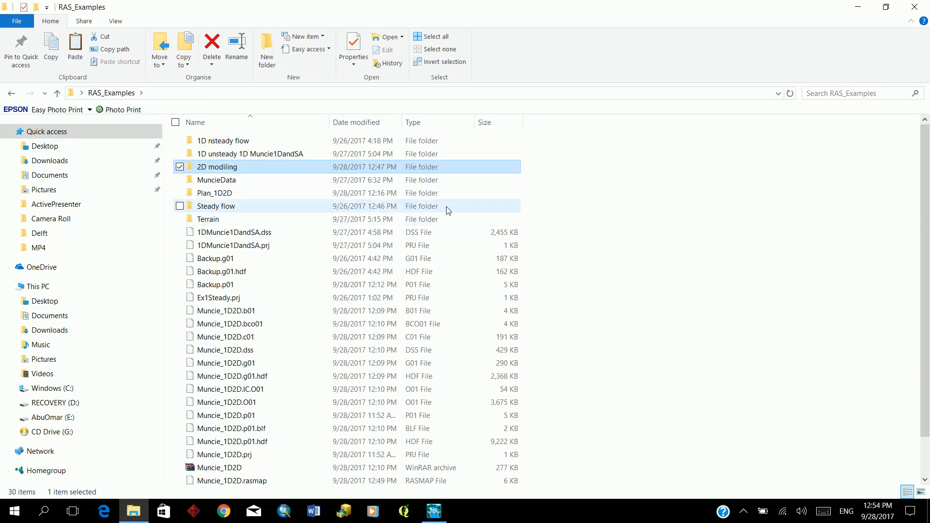
right_click(602, 210)
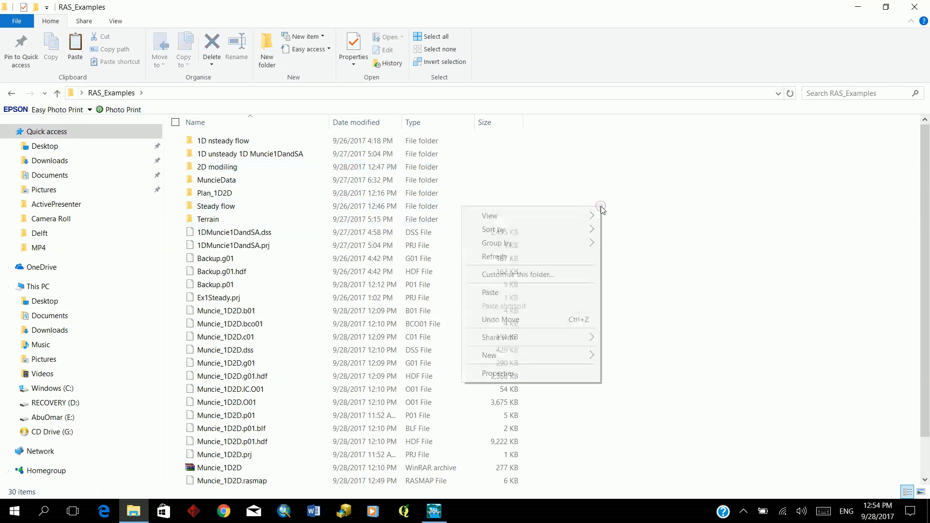
click(540, 294)
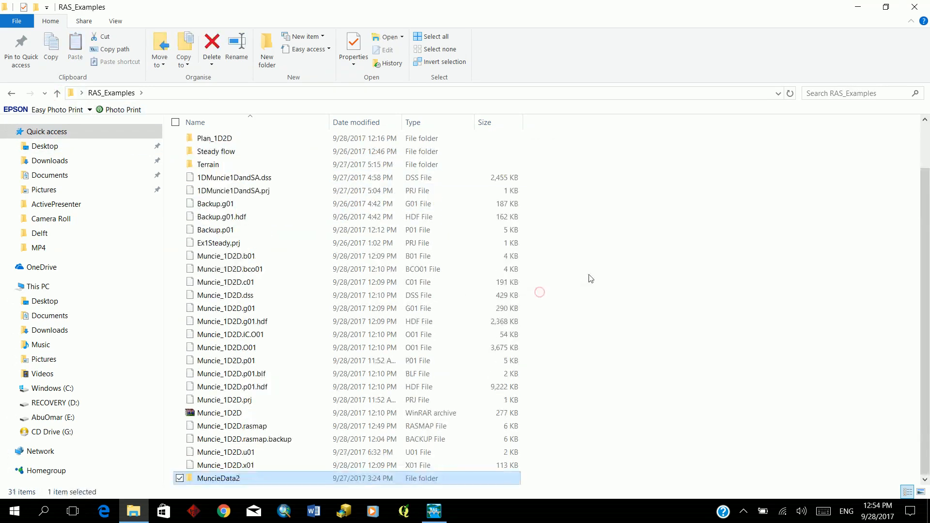
Reopen RAS_Examples and examine the contents of the MuncieData2 and MuncieData folders, returning to RAS_Examples after each.
click(57, 93)
double_click(670, 428)
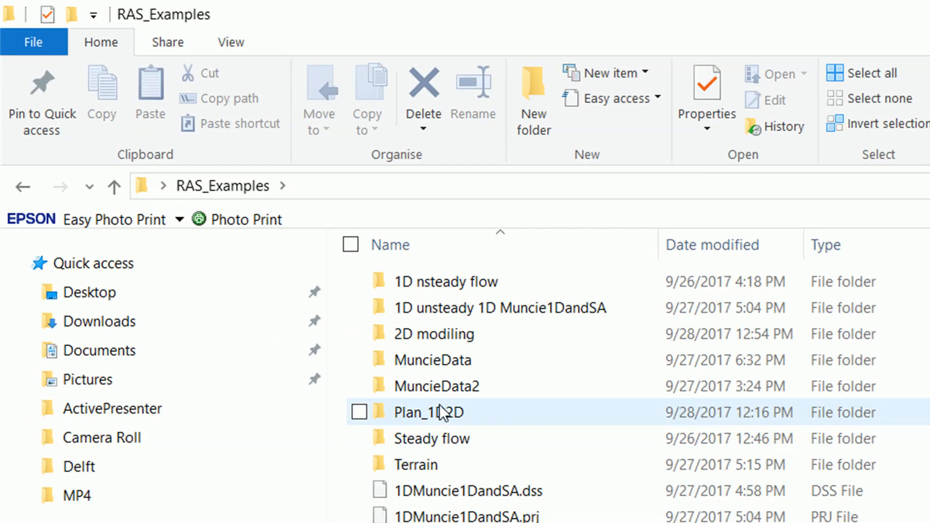
double_click(470, 387)
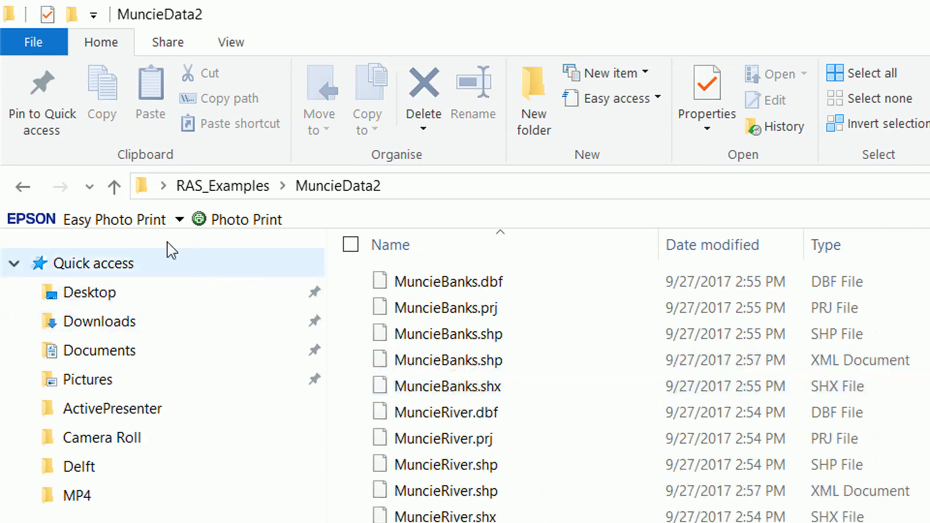
click(114, 187)
click(486, 362)
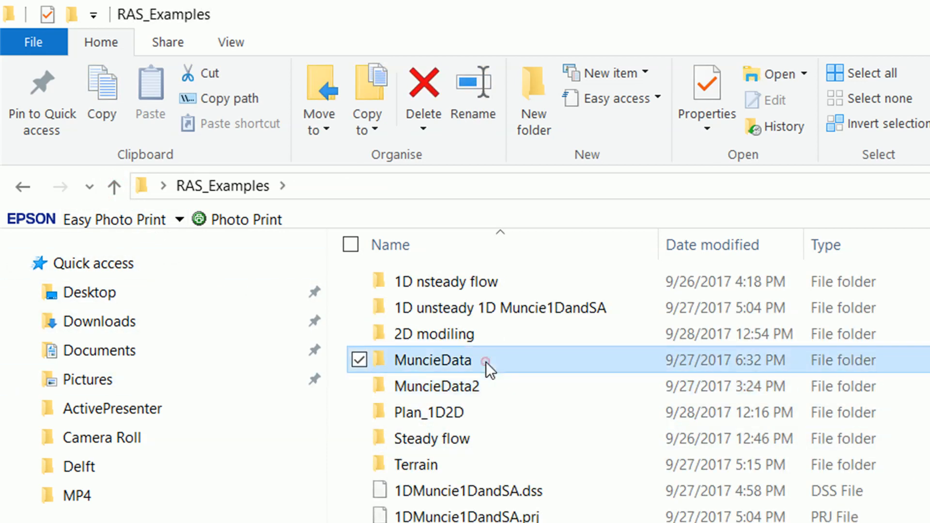
double_click(486, 361)
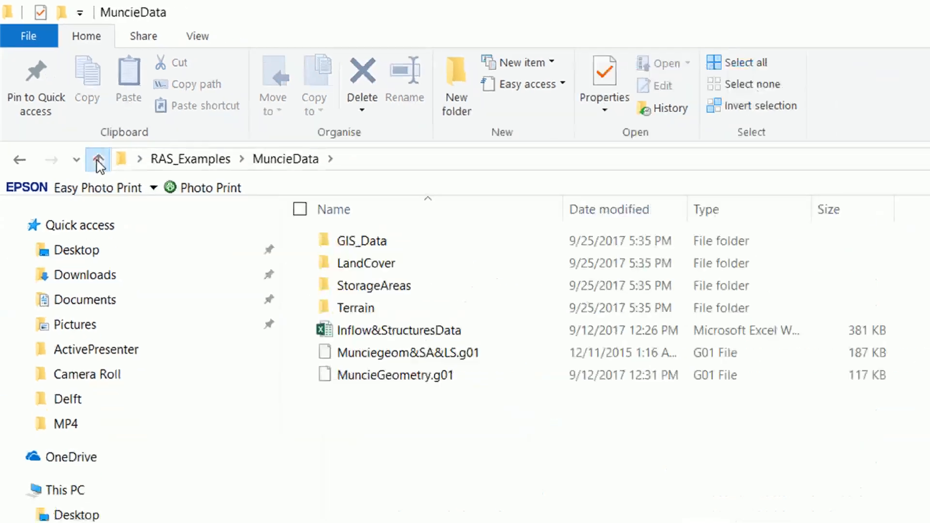
click(102, 167)
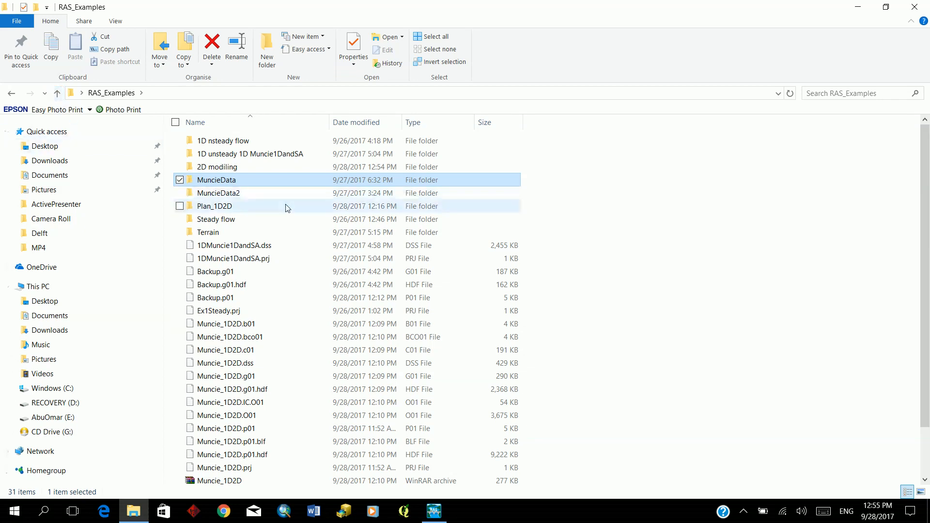
double_click(241, 194)
click(57, 94)
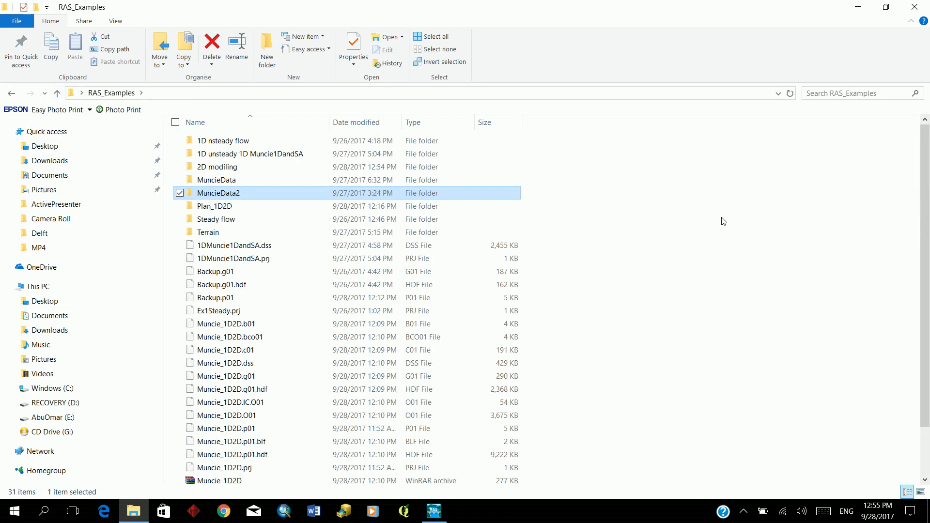
double_click(203, 185)
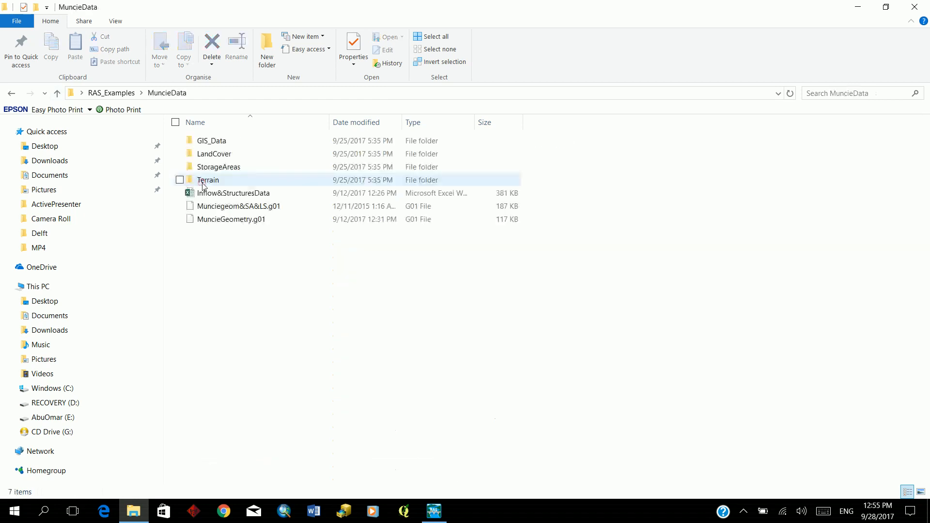
click(57, 93)
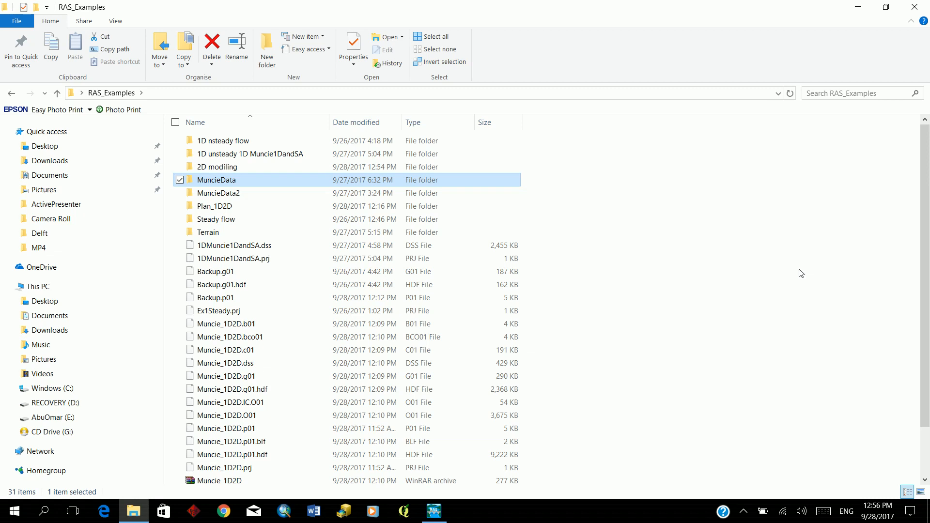
Select the MuncieData2 folder in RAS_Examples and close the folder window.
click(221, 194)
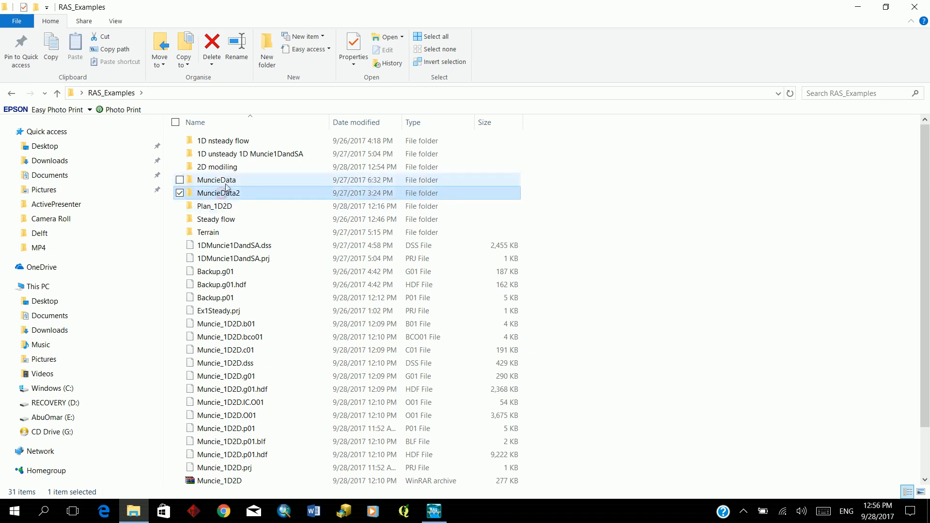
click(225, 183)
click(224, 193)
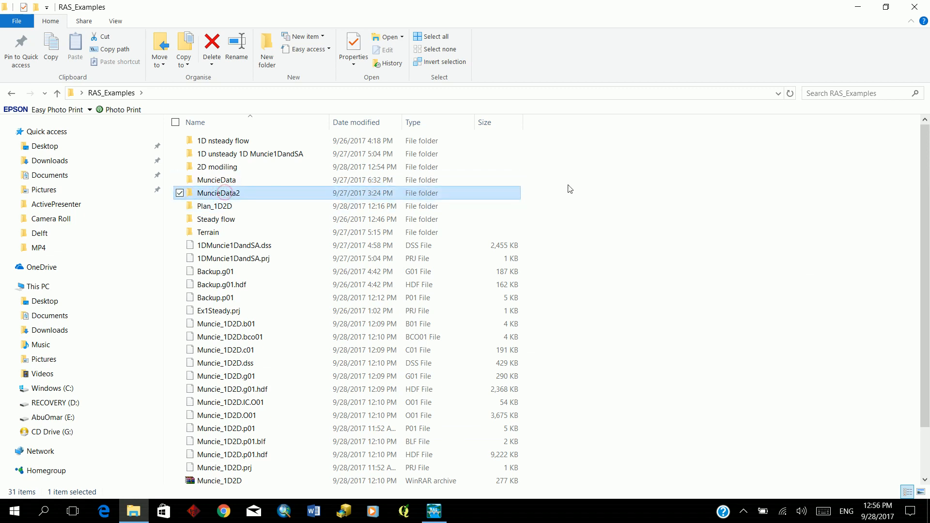
click(878, 10)
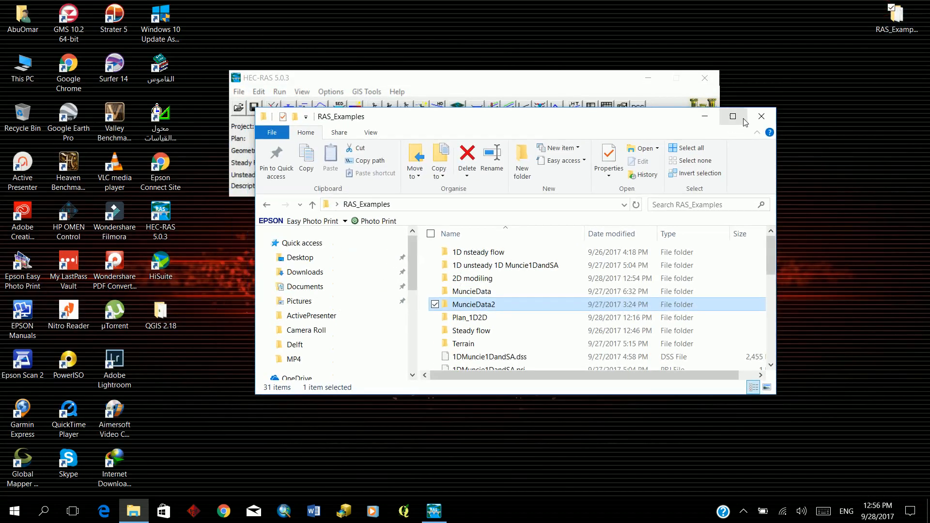
click(754, 122)
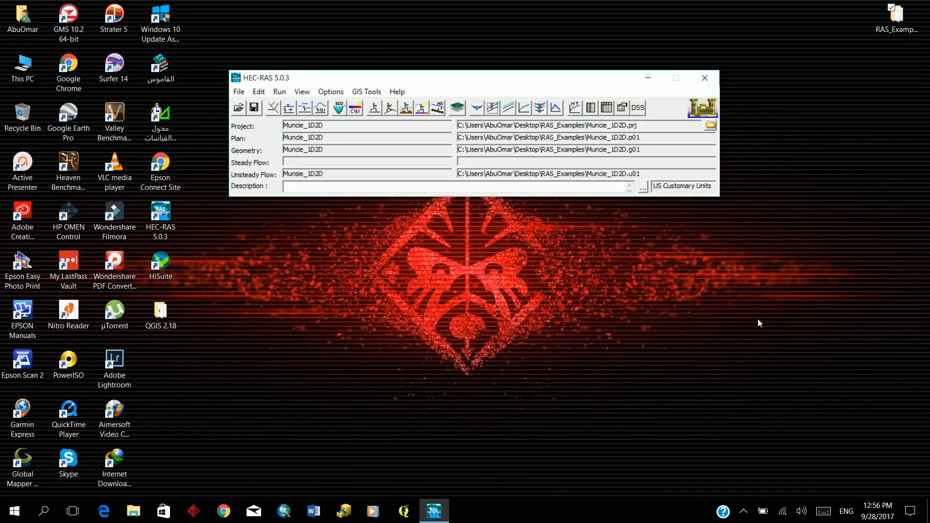
click(743, 512)
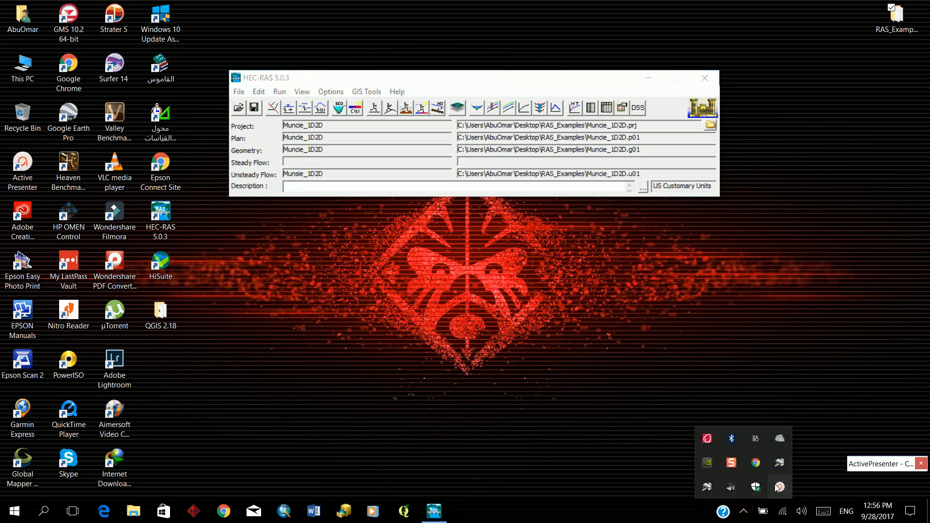
click(779, 487)
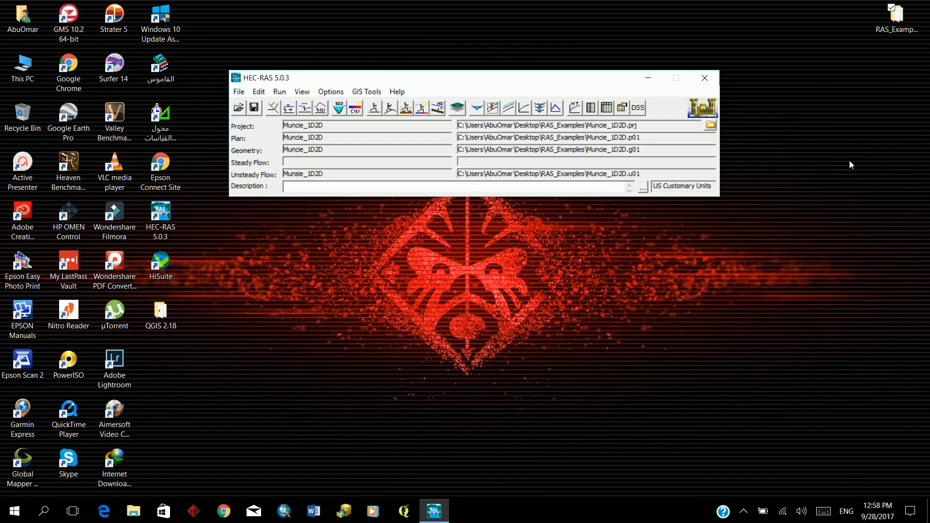
Open RAS_Examples from the desktop, check the MuncieData and MuncieData2 folders, and close the folder window.
double_click(895, 17)
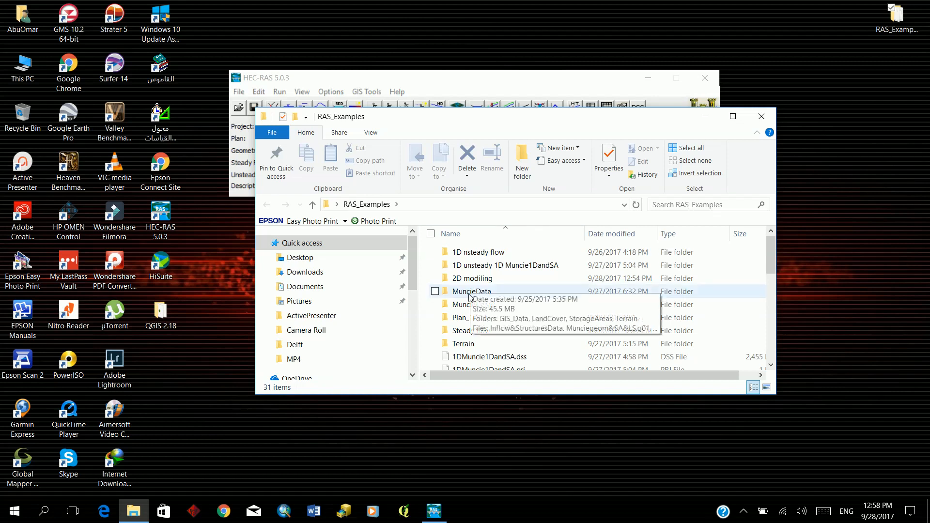
click(489, 307)
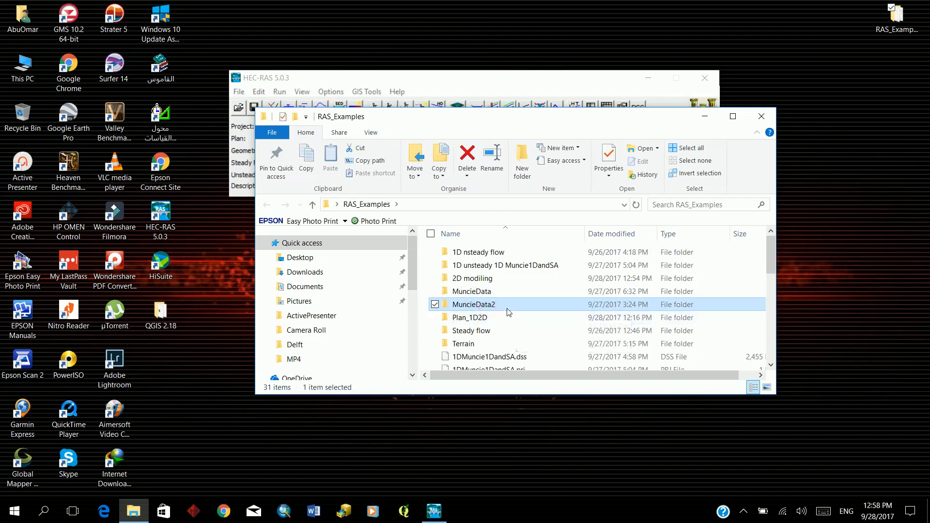
click(761, 116)
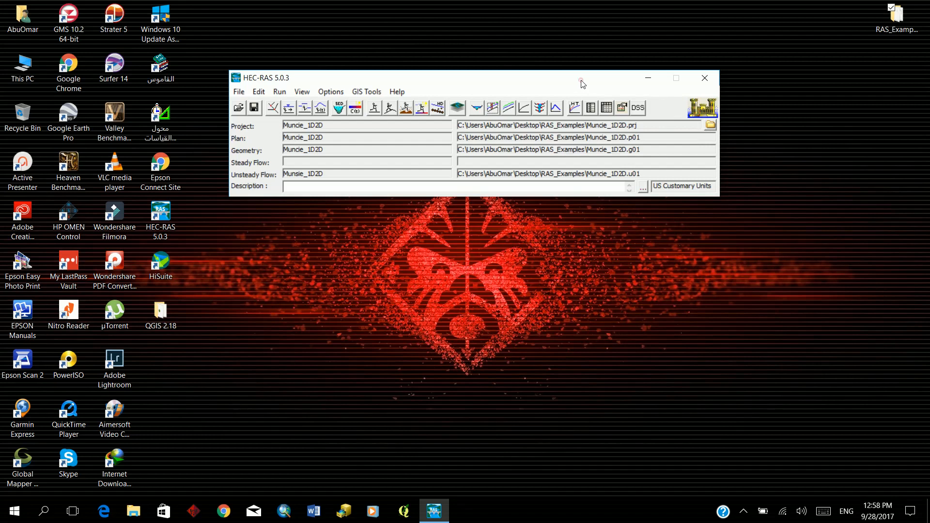
Close HEC-RAS with the Muncie_1D2D project loaded.
drag(581, 82, 577, 78)
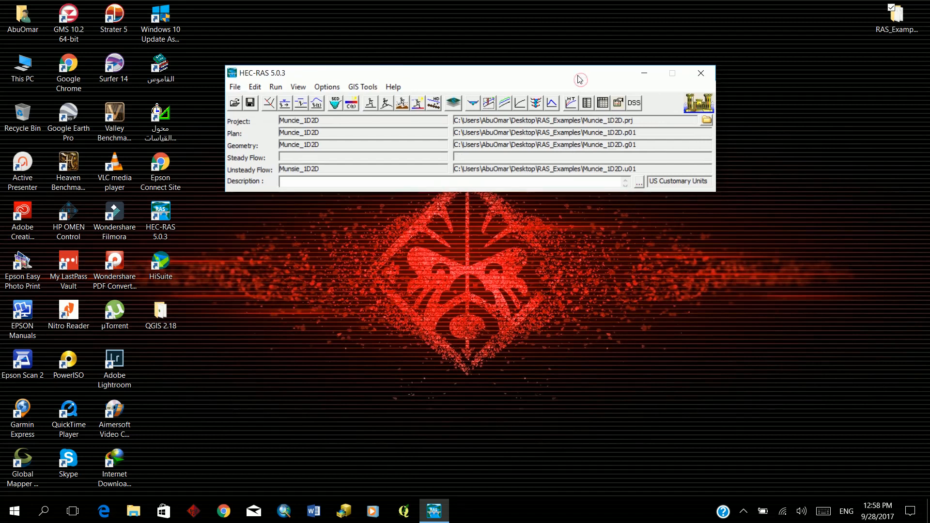
click(700, 73)
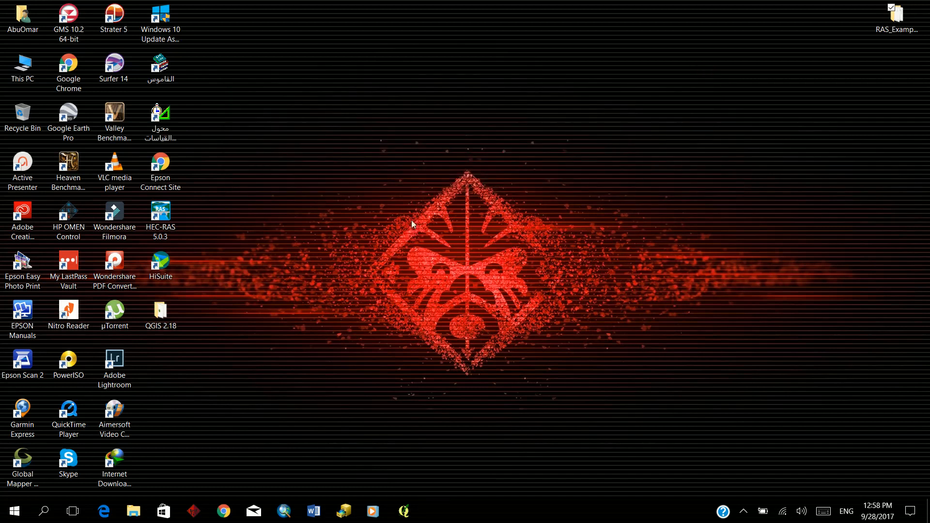
click(746, 511)
mouse_move(779, 487)
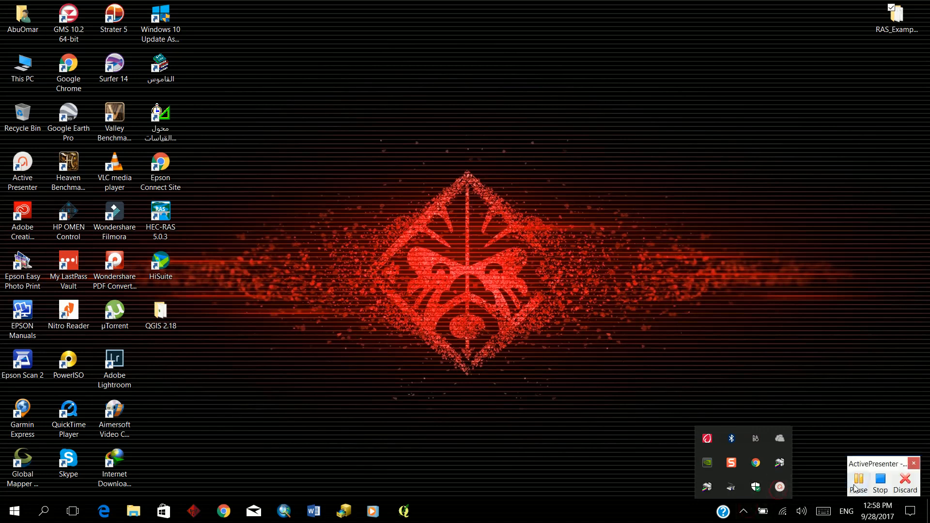